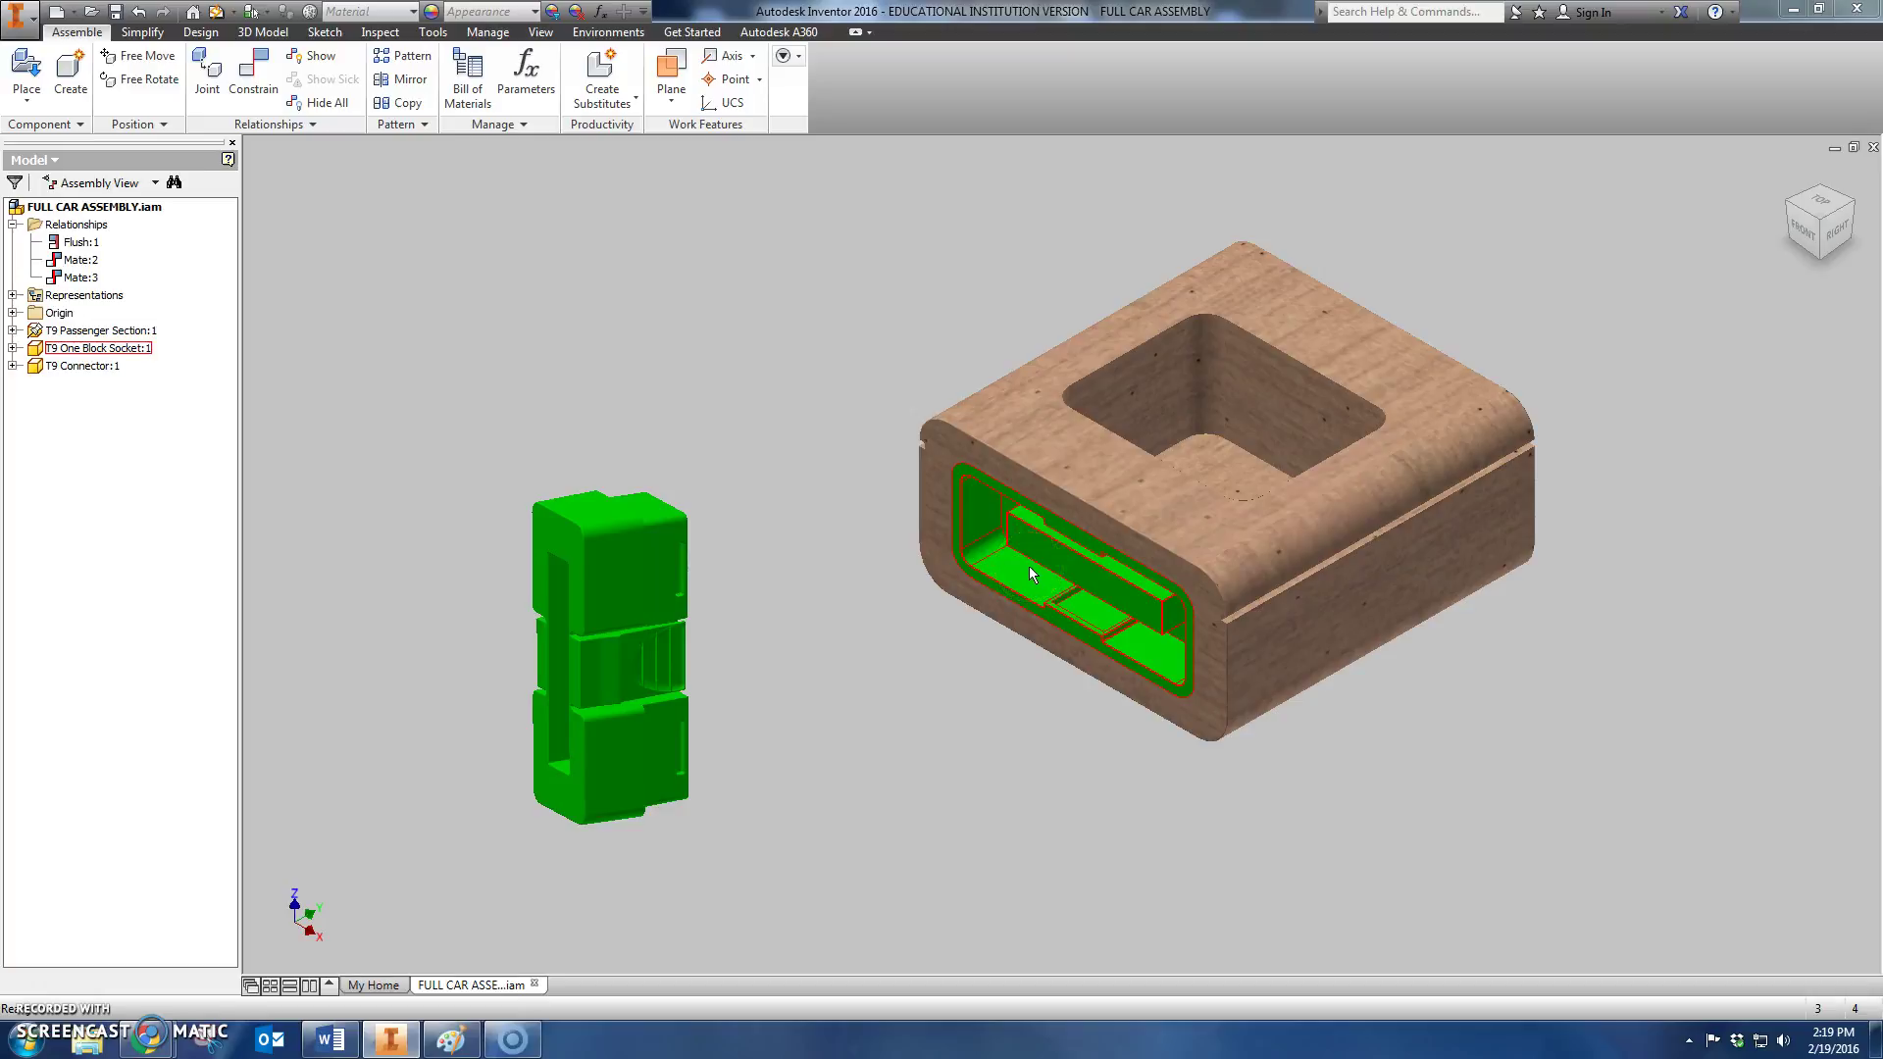
Step: Select the green T9 Connector, then clear the socket and connector selections
{"action": "mouse_move", "coordinate": [1030, 570]}
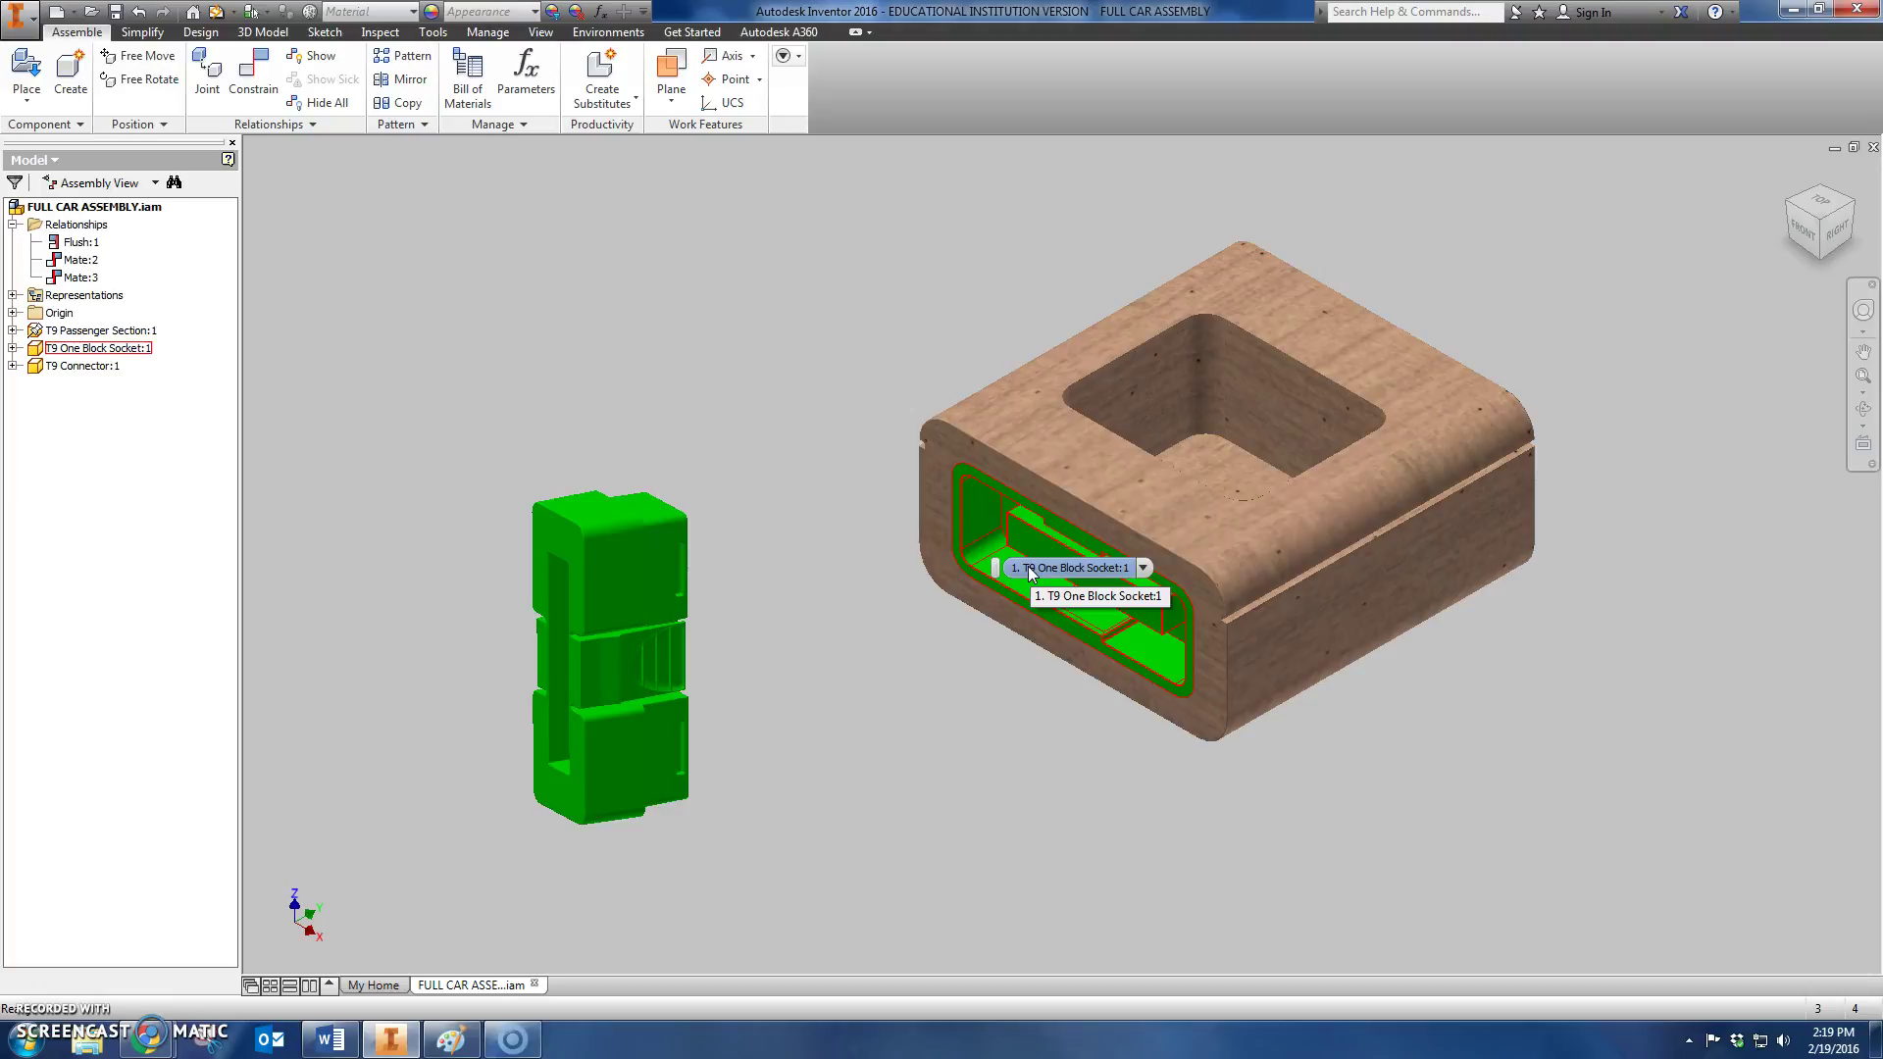
{"action": "left_click", "coordinate": [607, 268]}
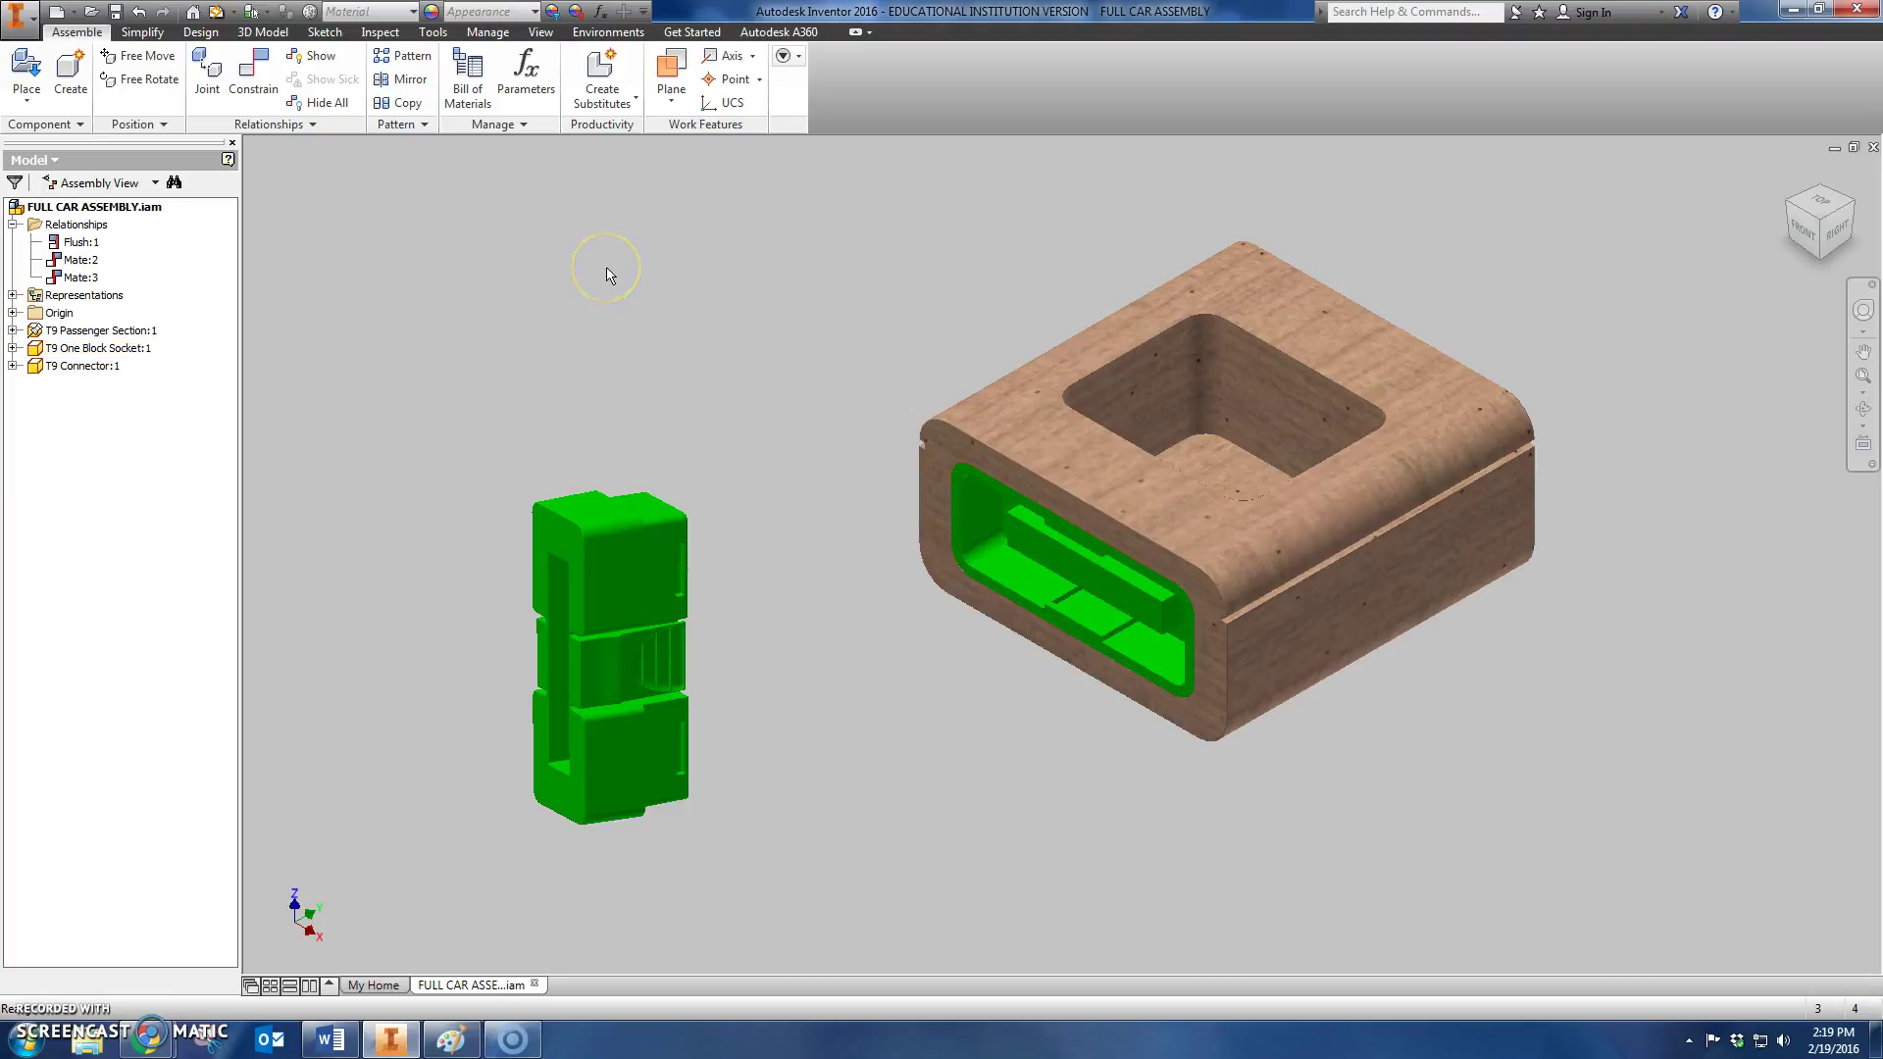
{"action": "left_click", "coordinate": [581, 601]}
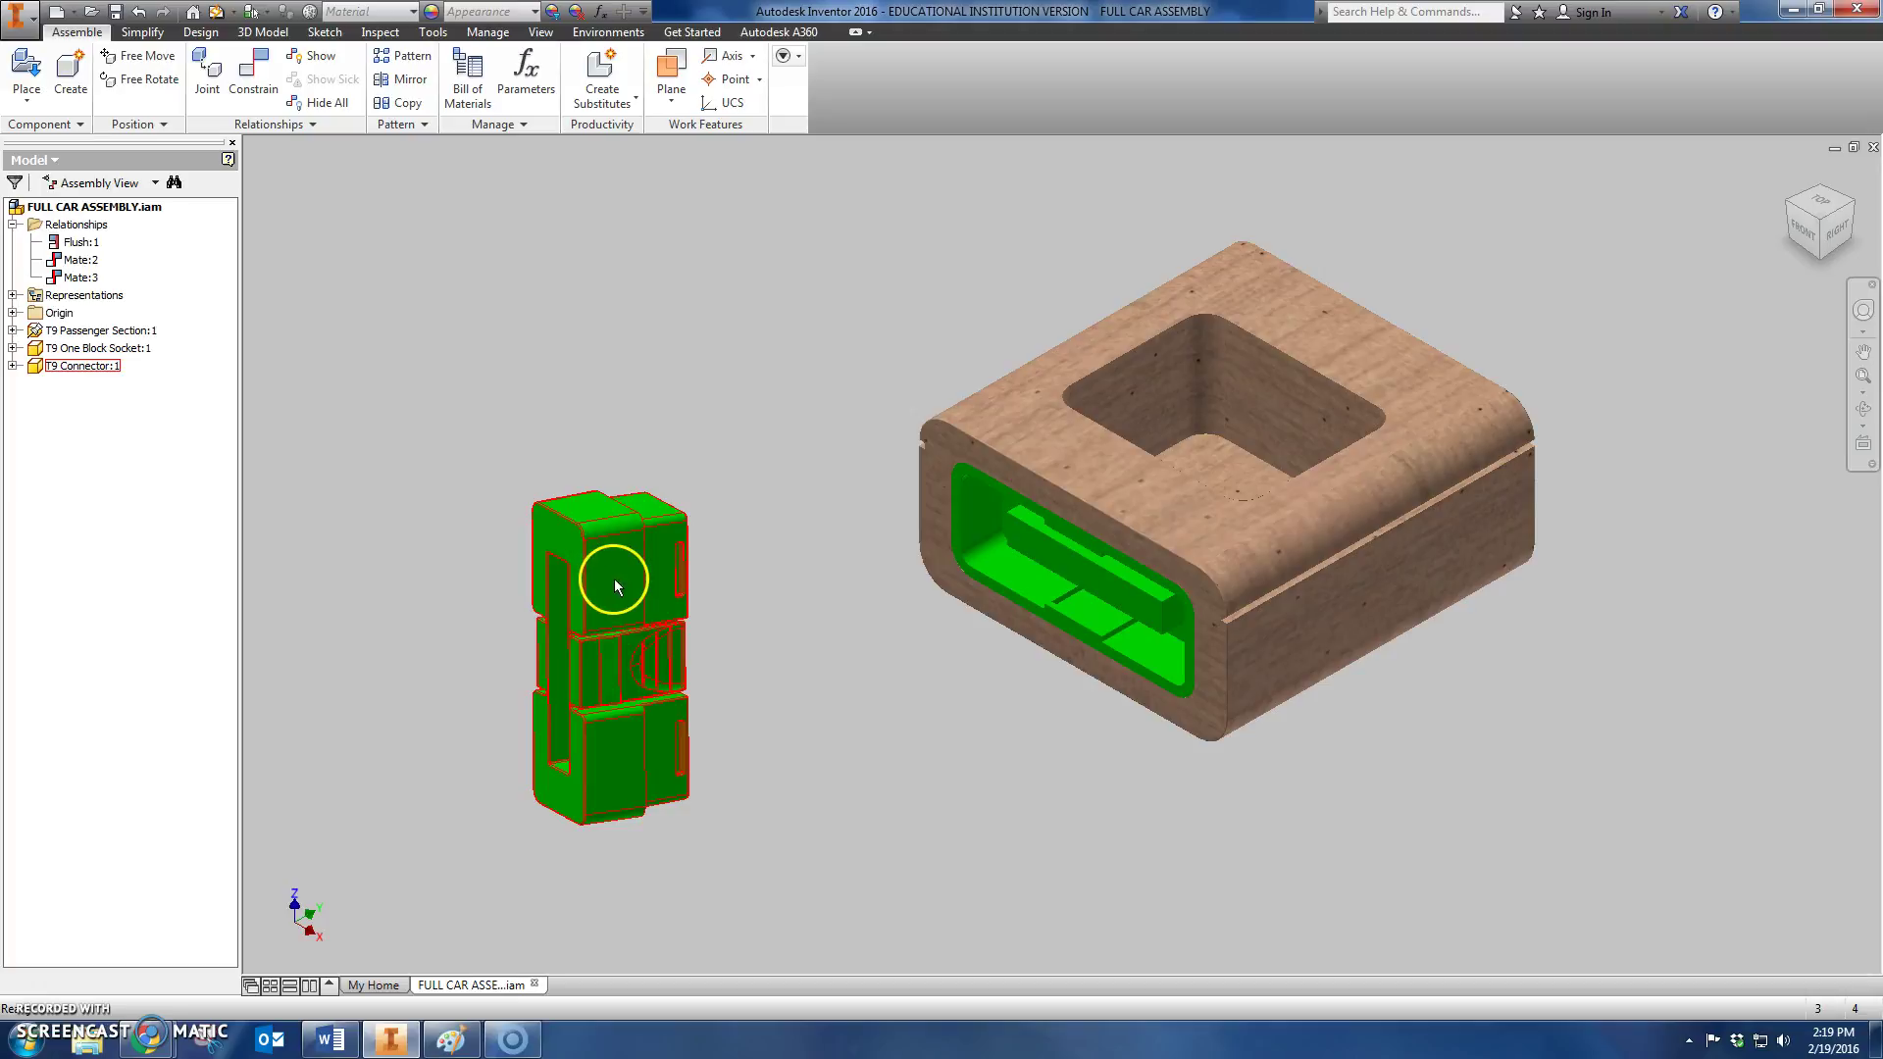
{"action": "left_click", "coordinate": [592, 418]}
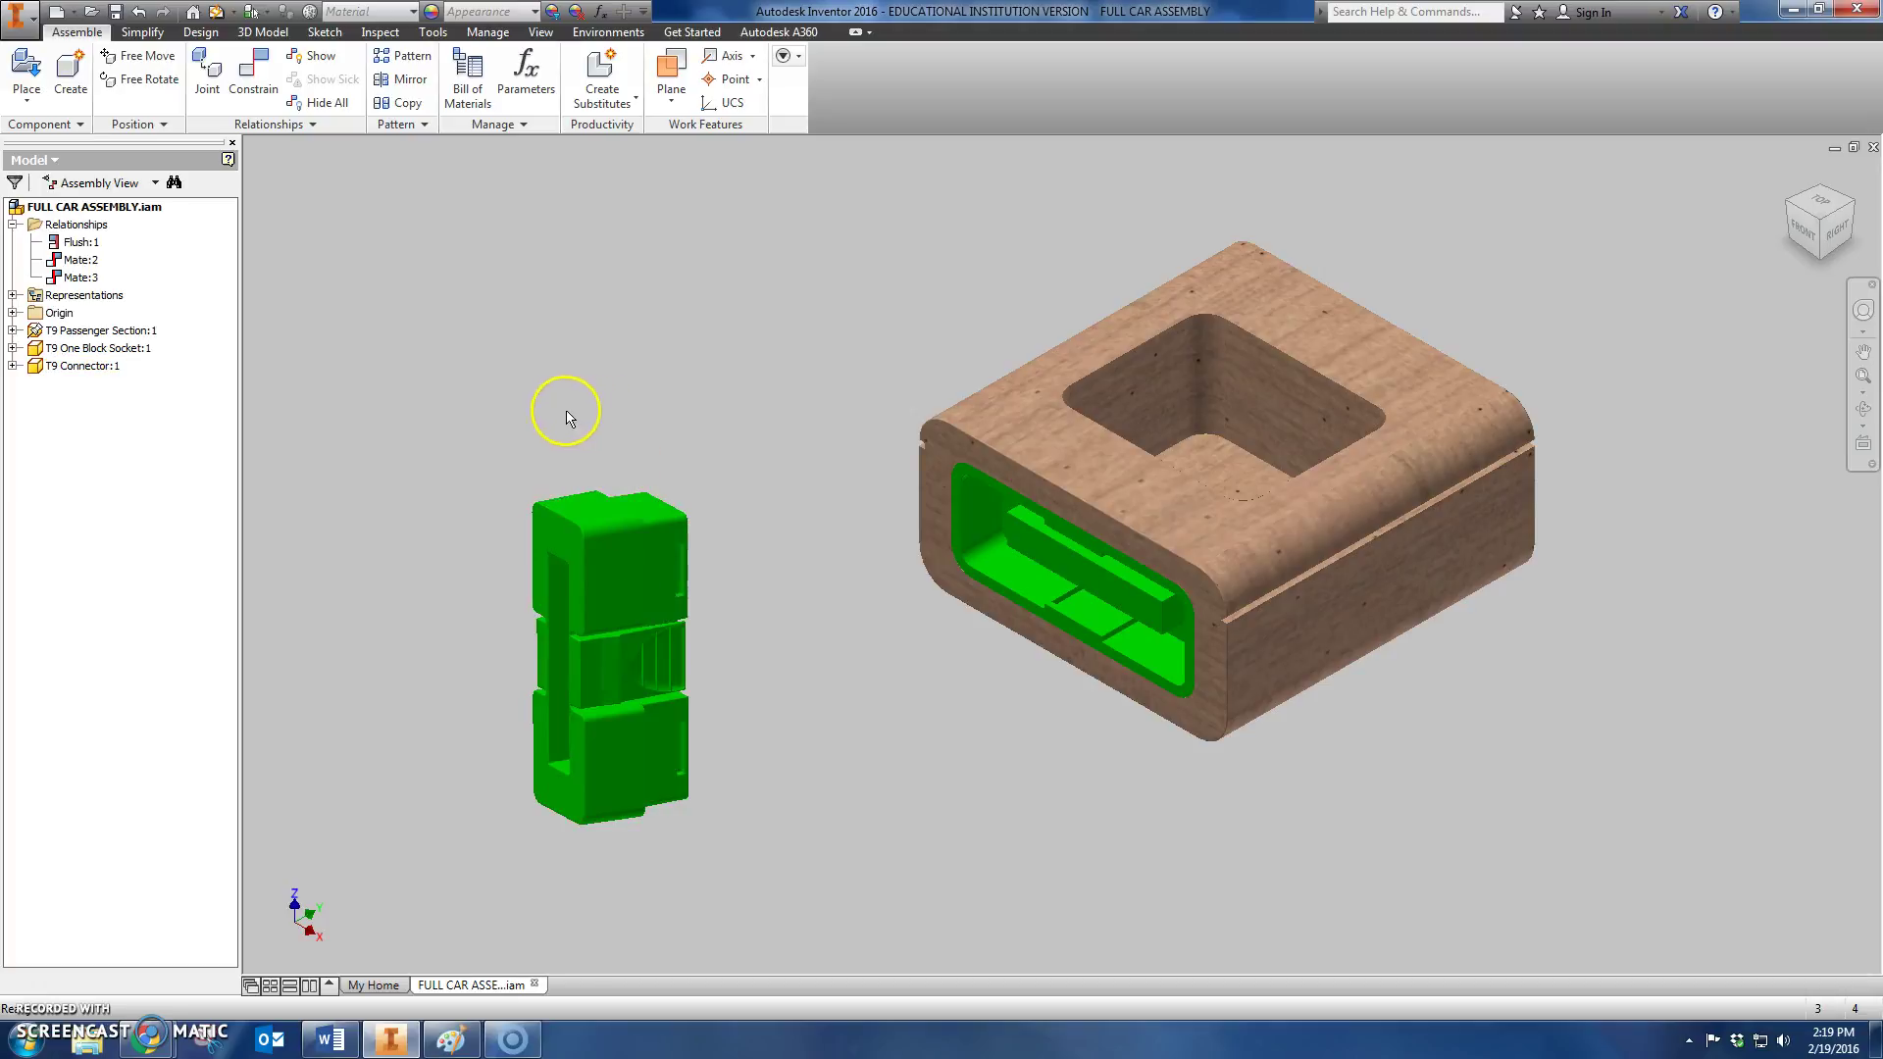
Step: Free-rotate the T9 Connector until it lies nearly horizontal
{"action": "left_click", "coordinate": [147, 78]}
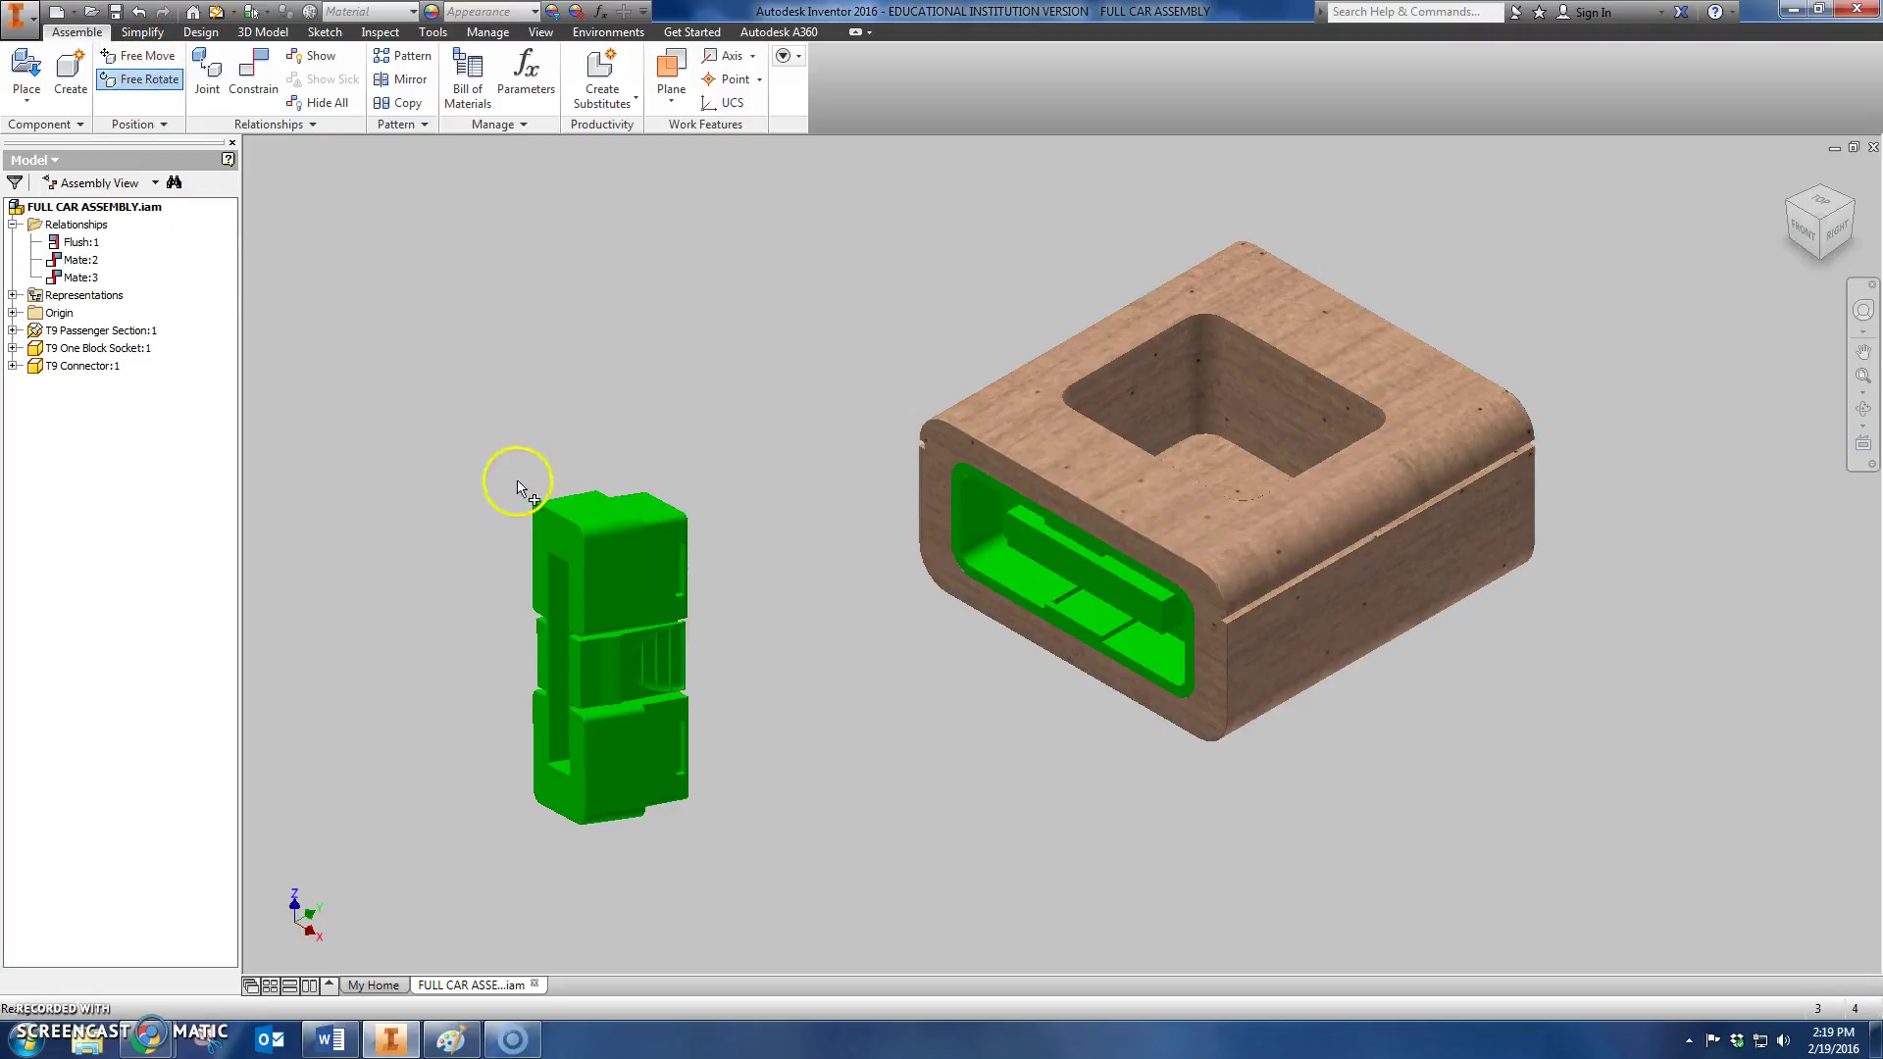
{"action": "left_click", "coordinate": [610, 544]}
{"action": "left_click_drag", "start_coordinate": [660, 639], "coordinate": [534, 559]}
{"action": "left_click_drag", "start_coordinate": [723, 382], "coordinate": [307, 643]}
{"action": "key", "text": "Escape"}
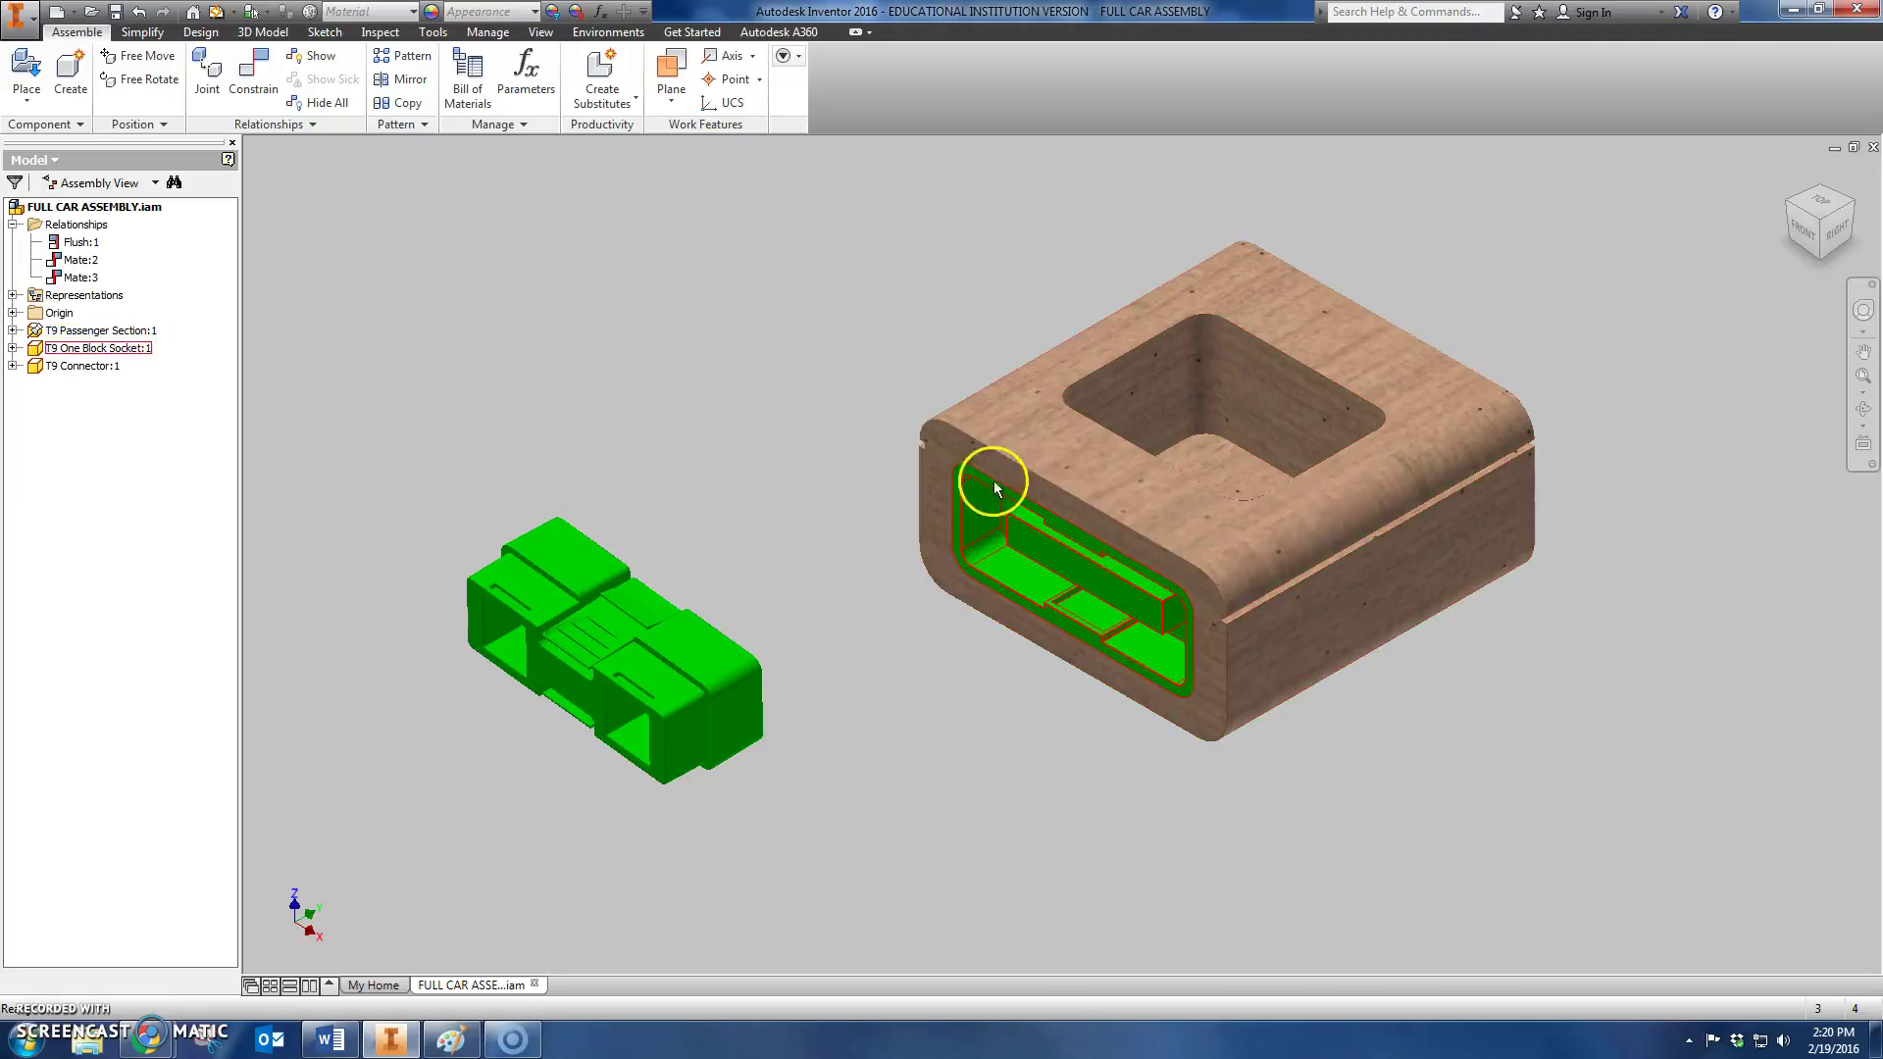
Step: Zoom in on the socket's green opening and select the T9 One Block Socket
{"action": "scroll", "coordinate": [992, 481], "scroll_direction": "down", "scroll_amount": 5}
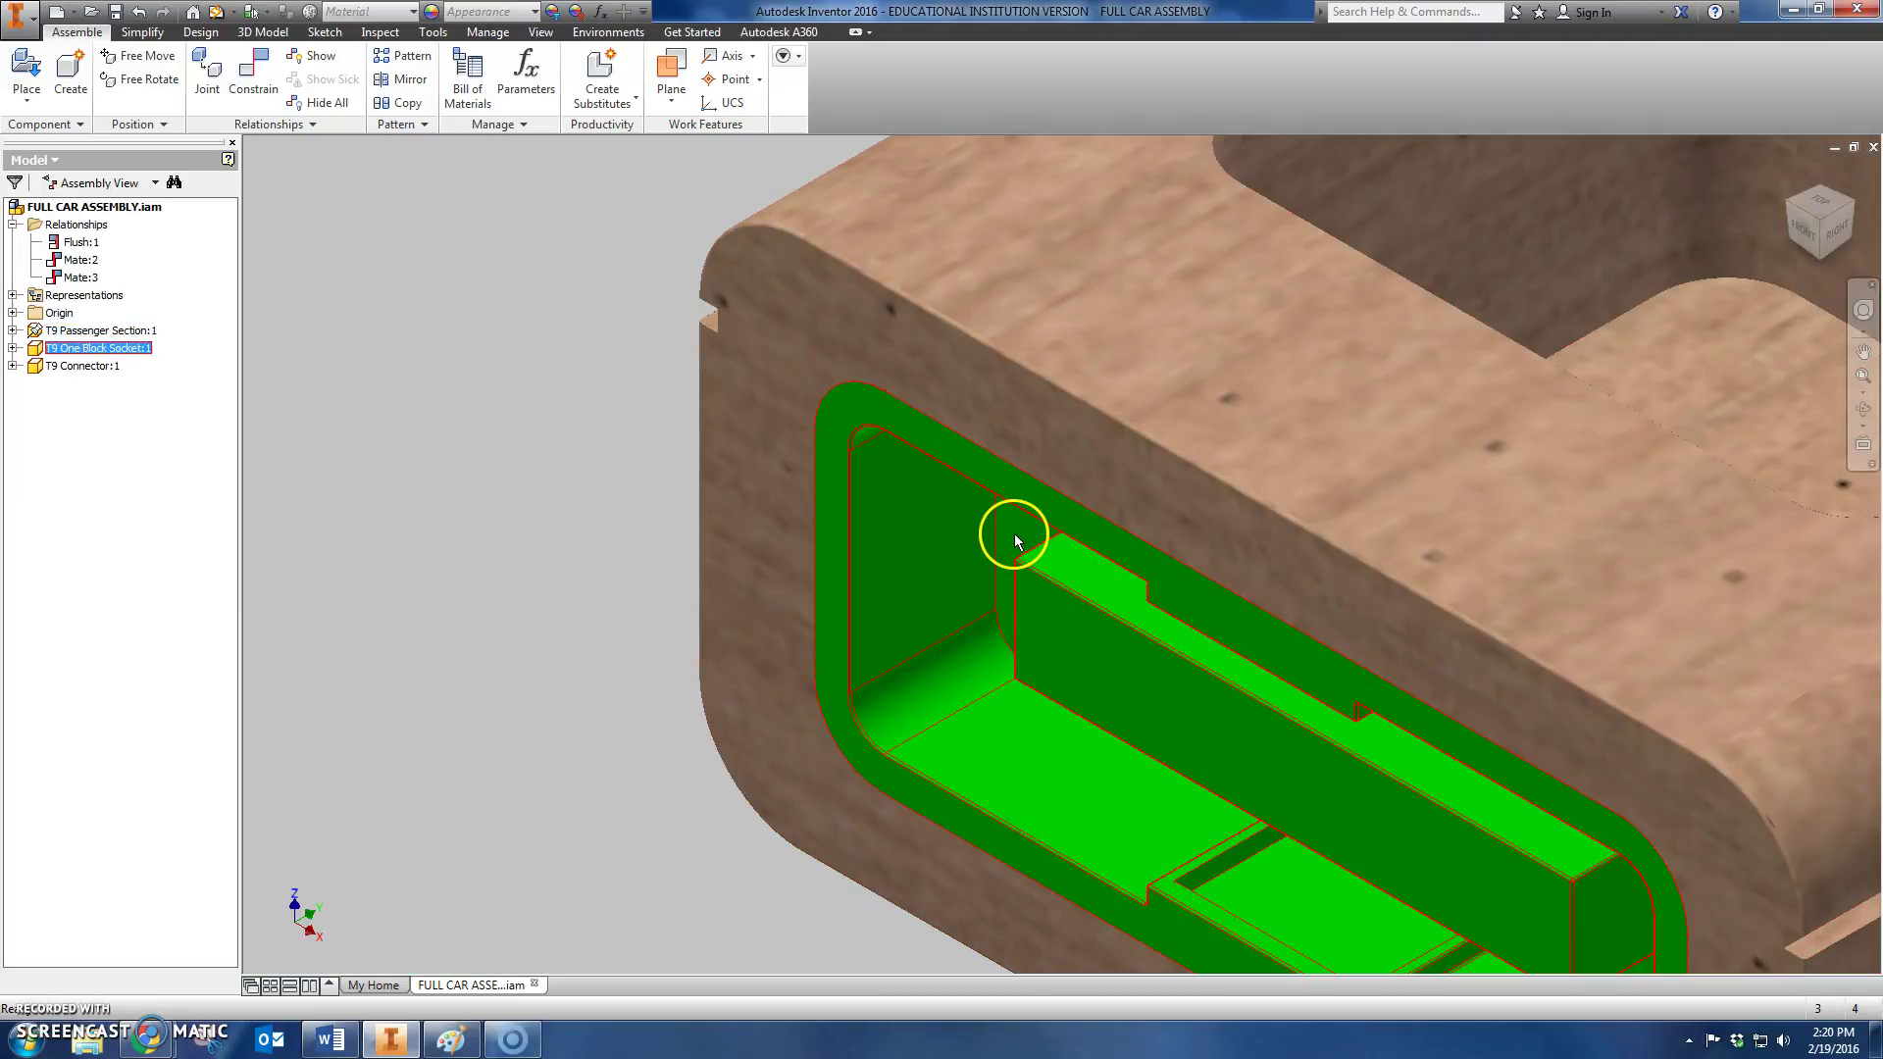
{"action": "left_click", "coordinate": [1014, 534]}
{"action": "scroll", "coordinate": [716, 583], "scroll_direction": "up", "scroll_amount": 5}
{"action": "scroll", "coordinate": [677, 627], "scroll_direction": "down", "scroll_amount": 3}
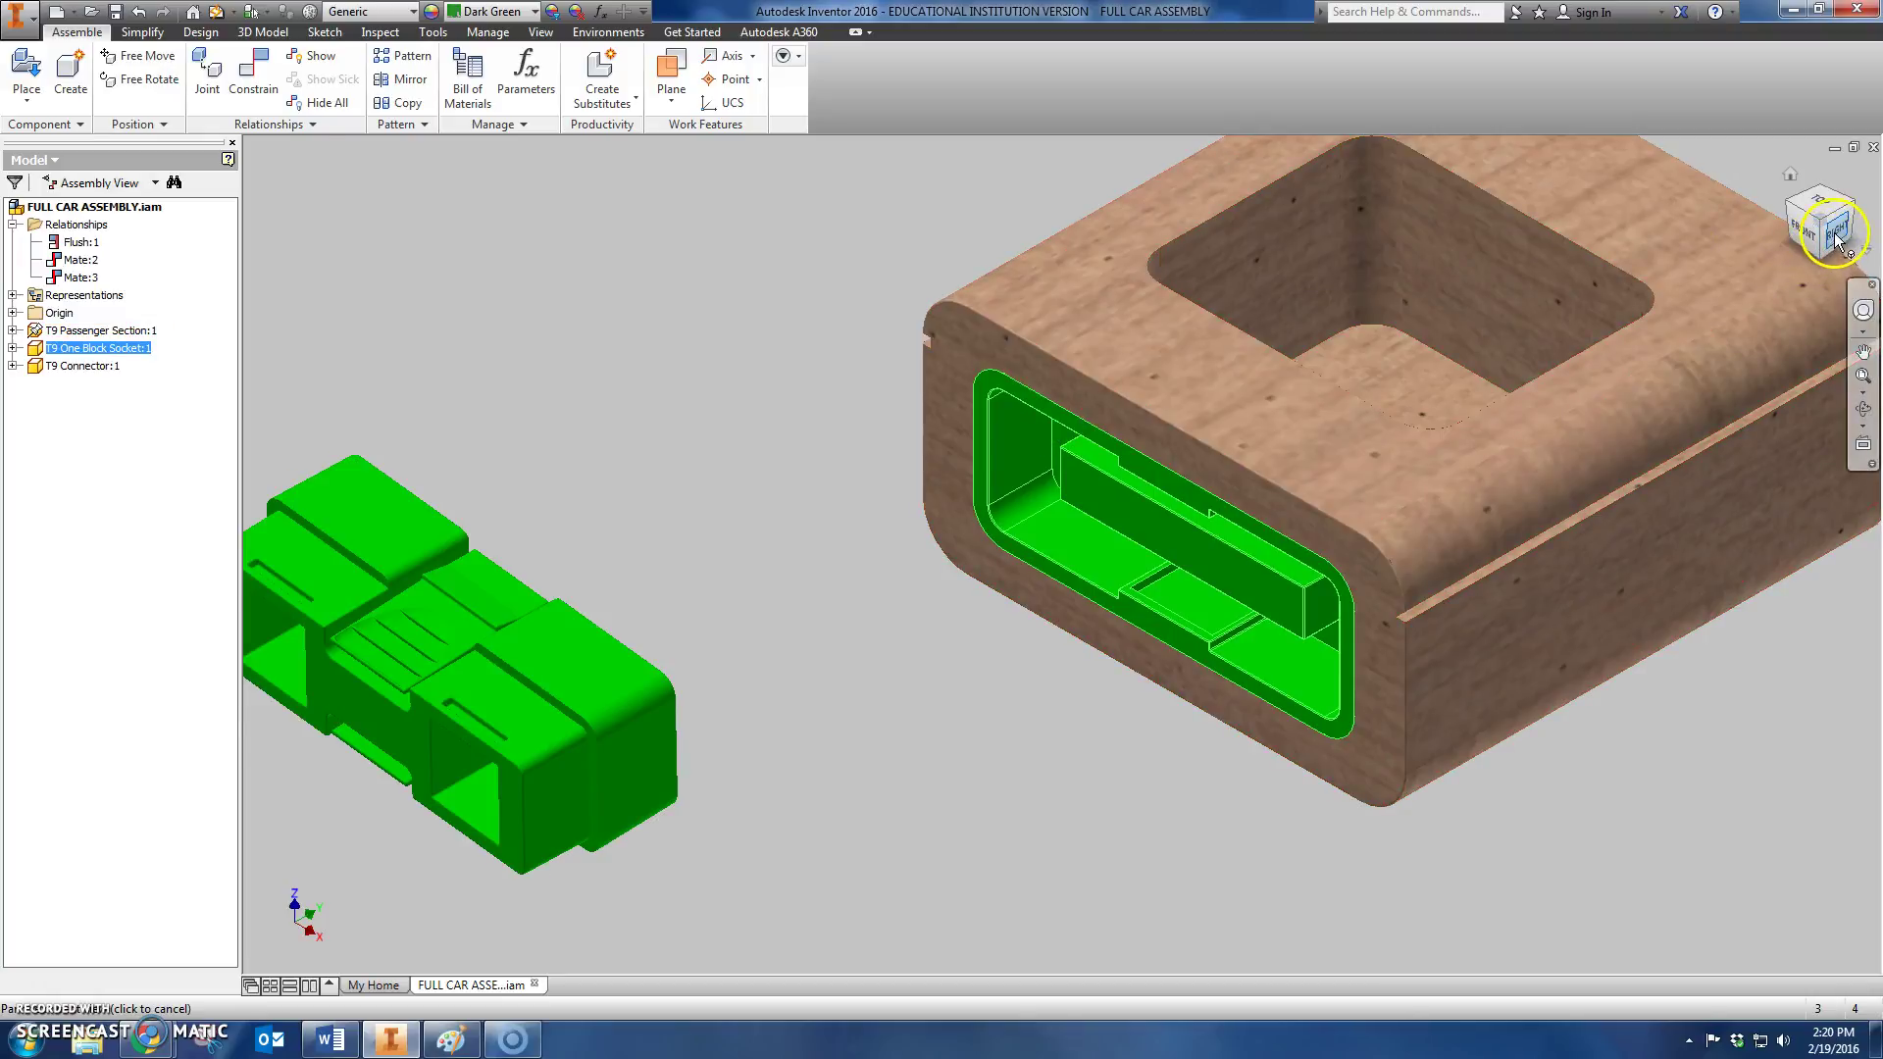
Step: Orbit to the right side and use Look At to face the connector's side face squarely
{"action": "left_click_drag", "start_coordinate": [1808, 239], "coordinate": [1659, 289]}
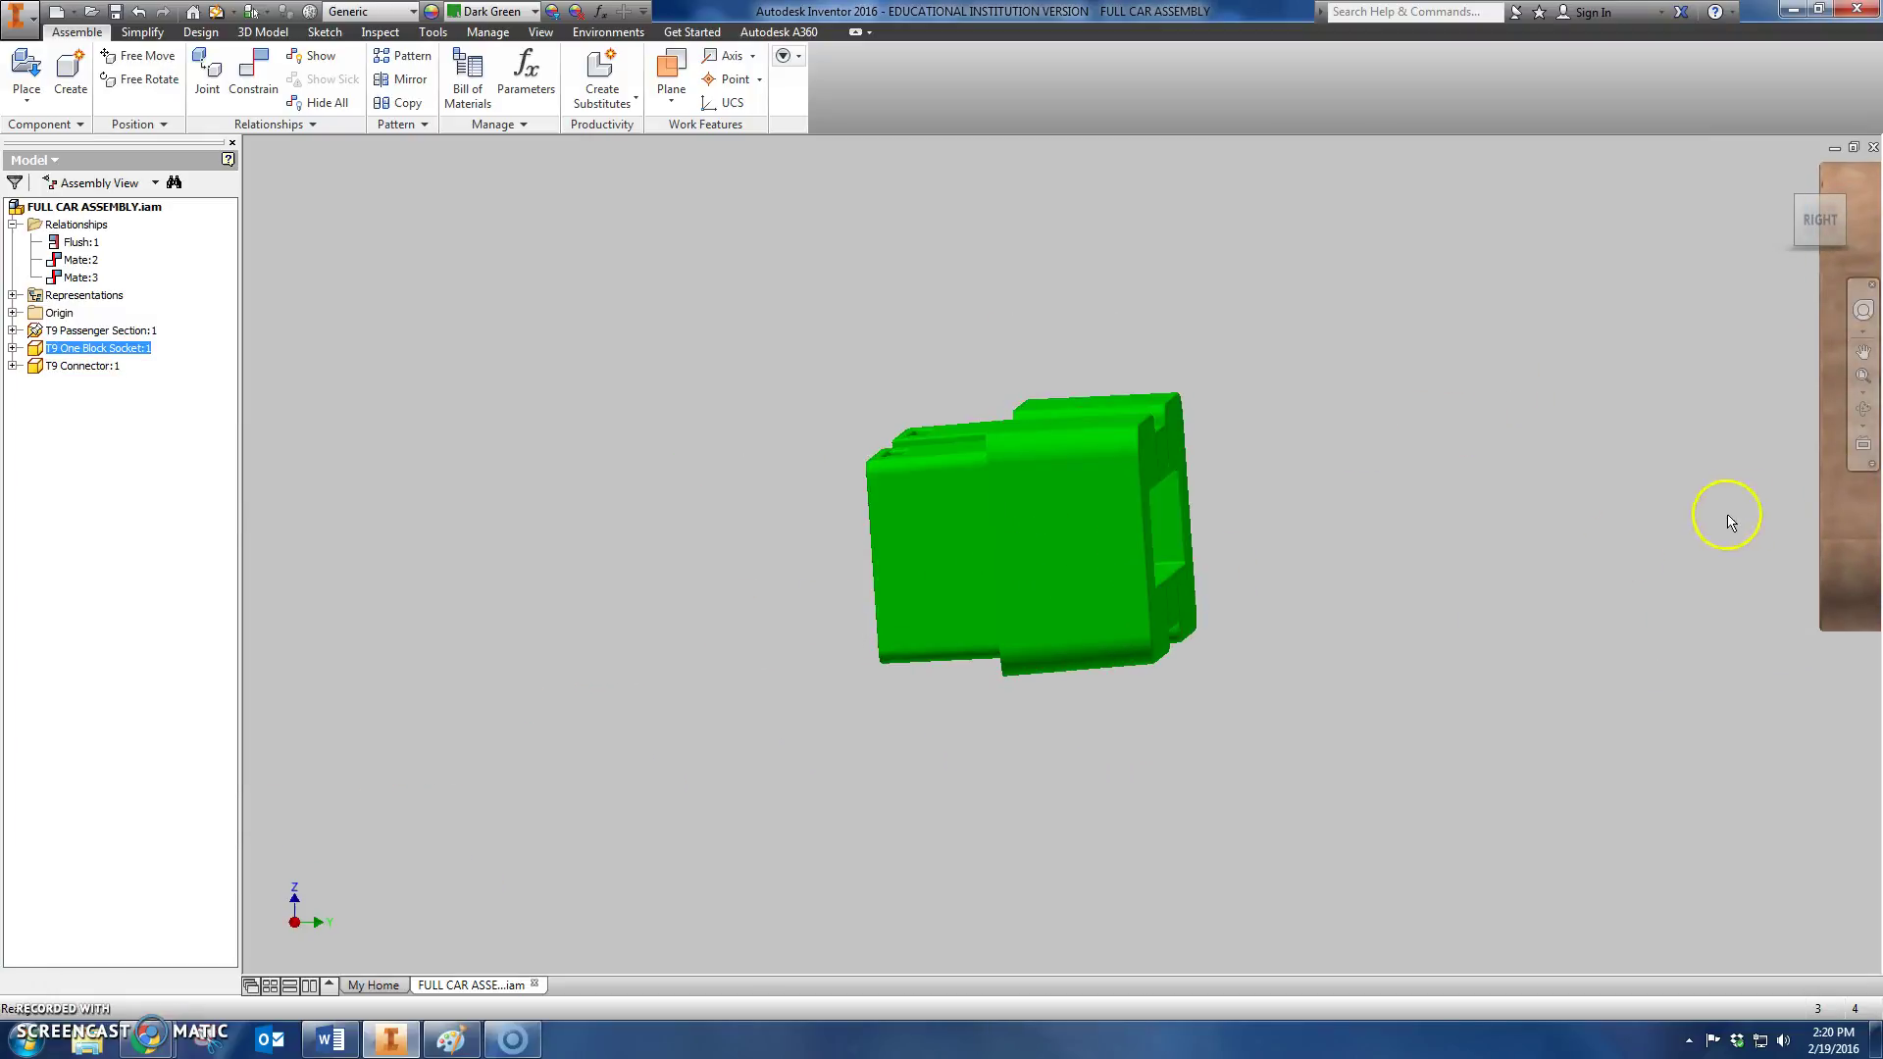
{"action": "left_click", "coordinate": [1863, 446]}
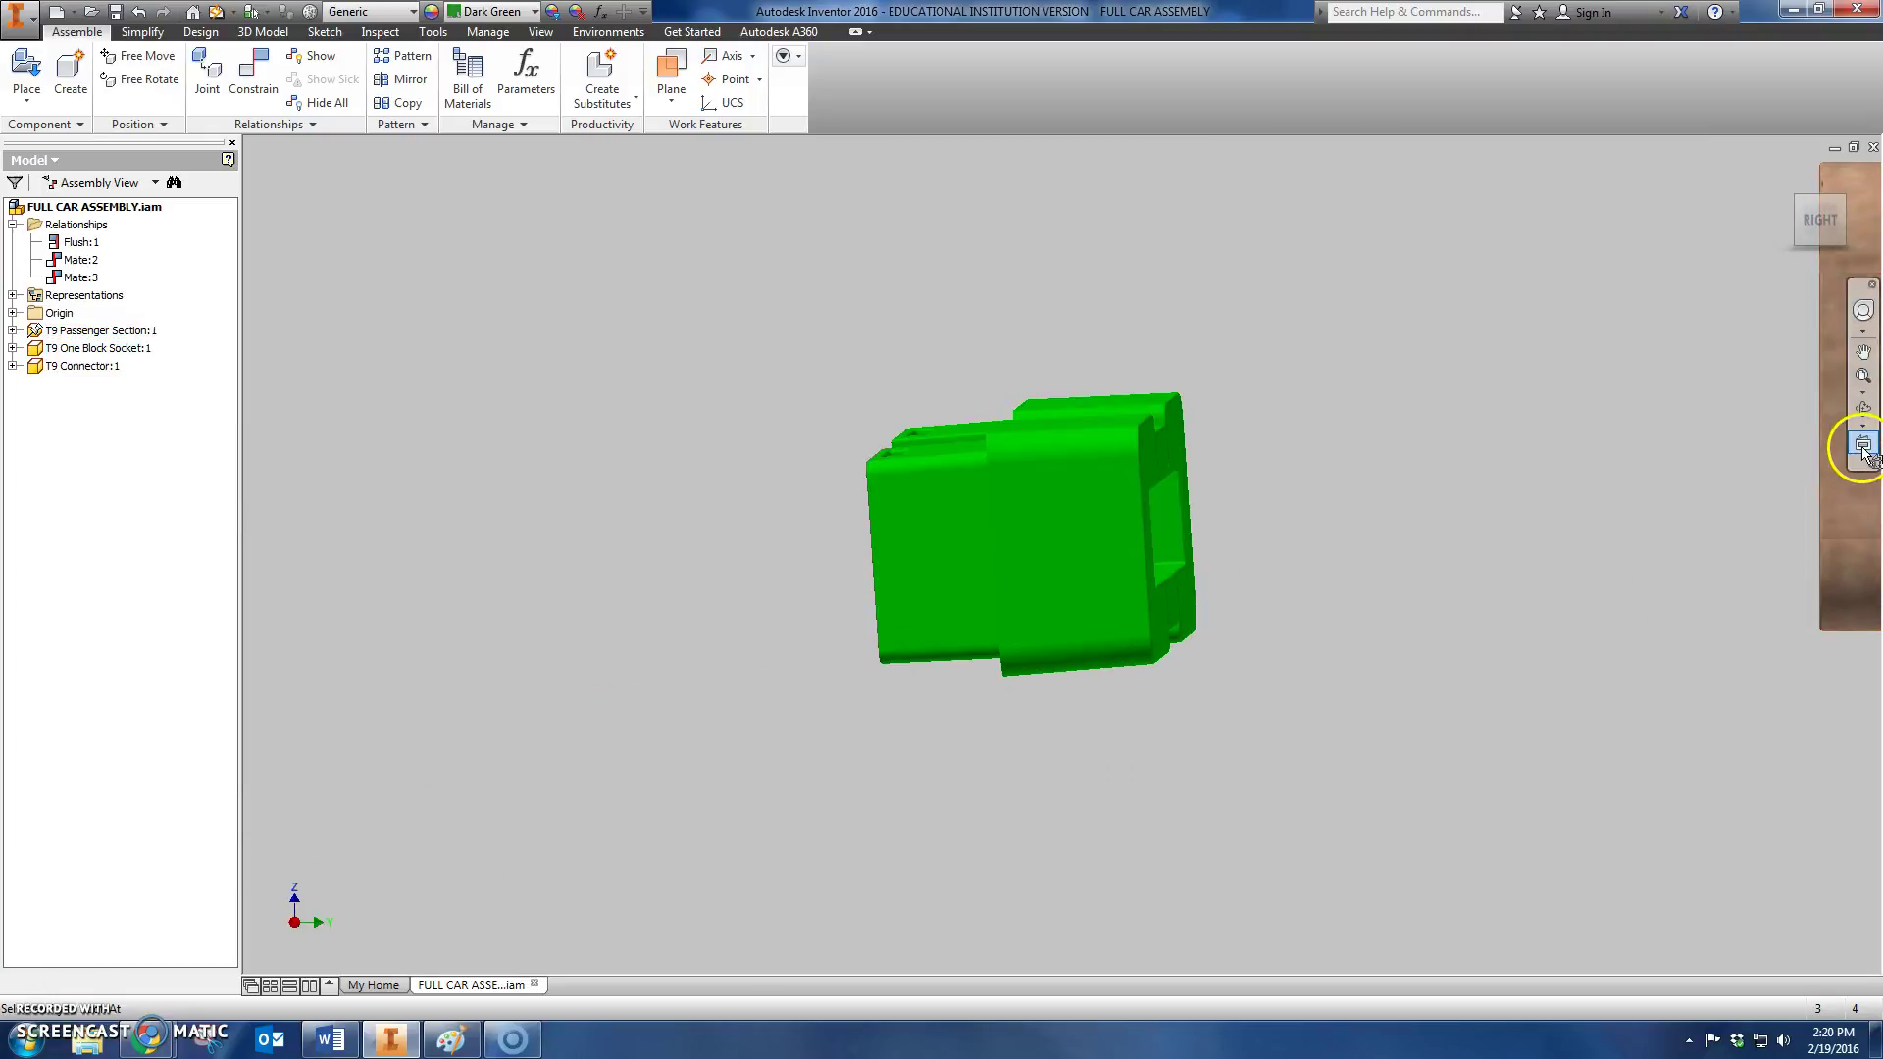
{"action": "left_click", "coordinate": [1052, 556]}
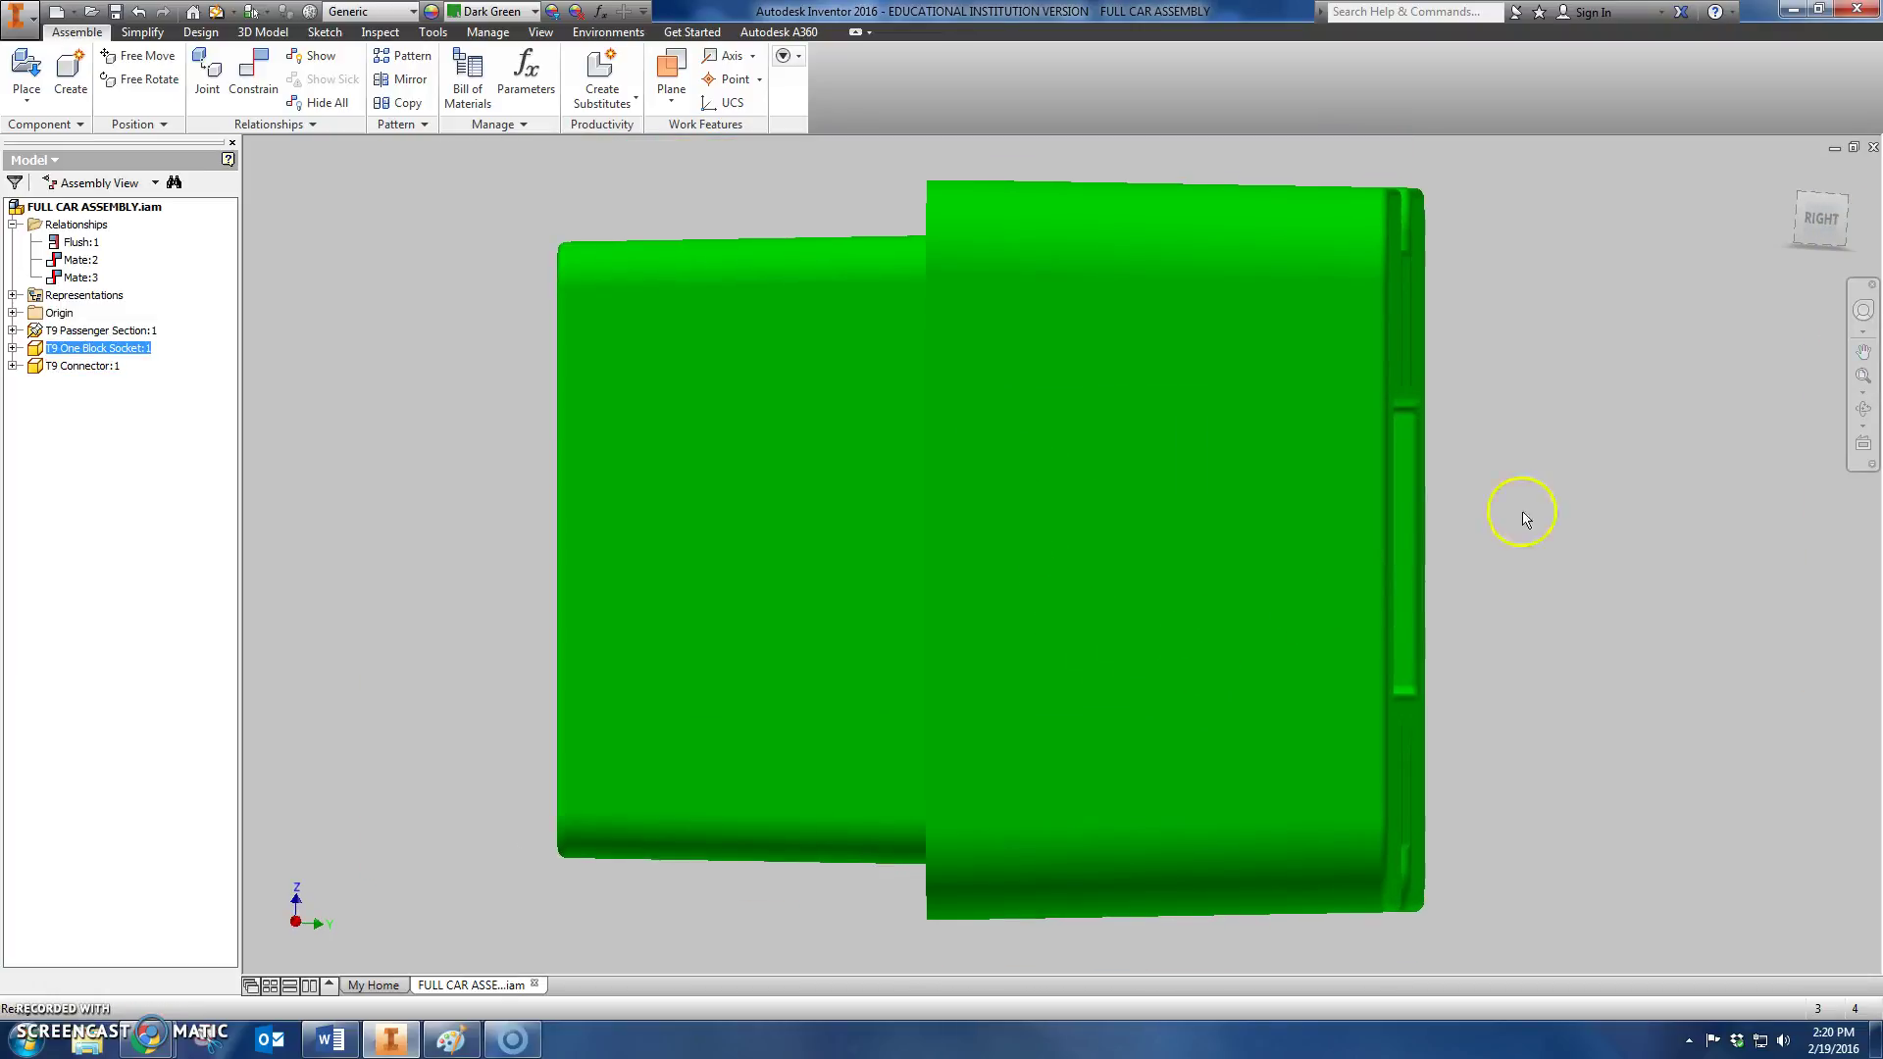
{"action": "left_click", "coordinate": [1601, 495]}
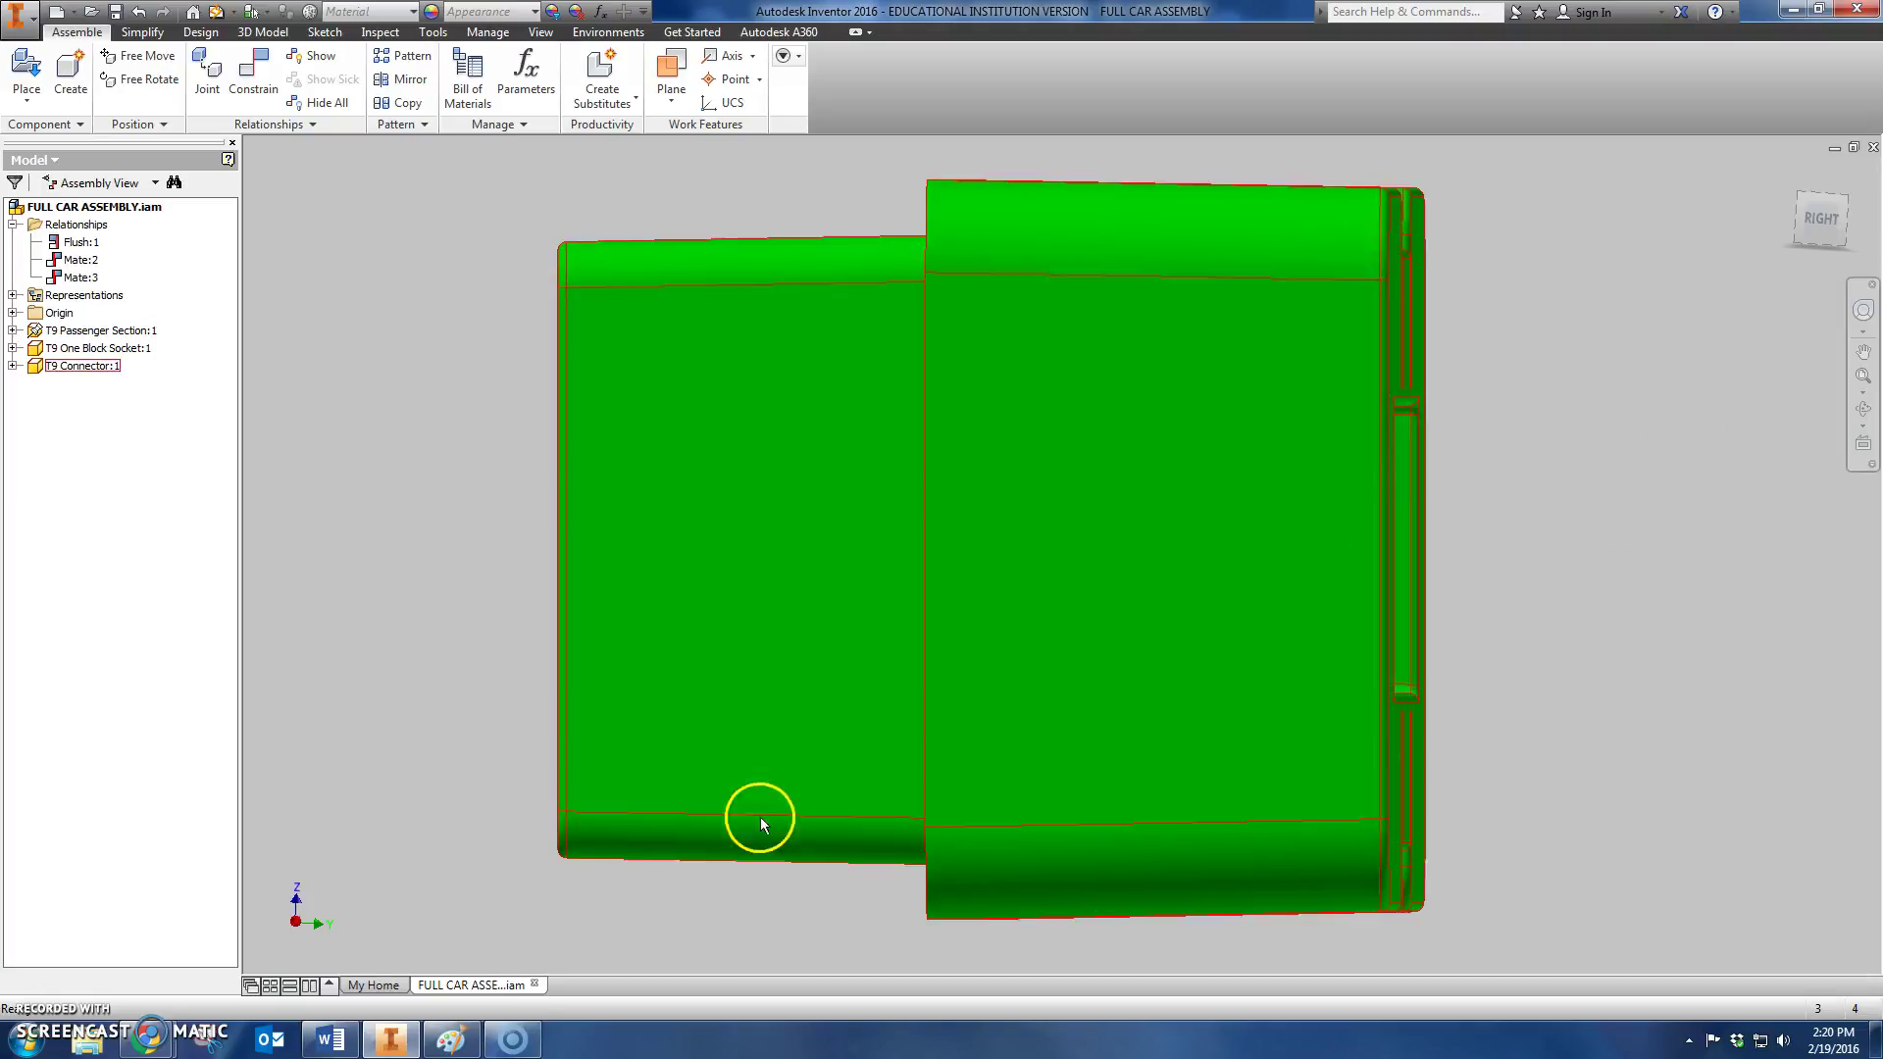
{"action": "left_click", "coordinate": [450, 1046]}
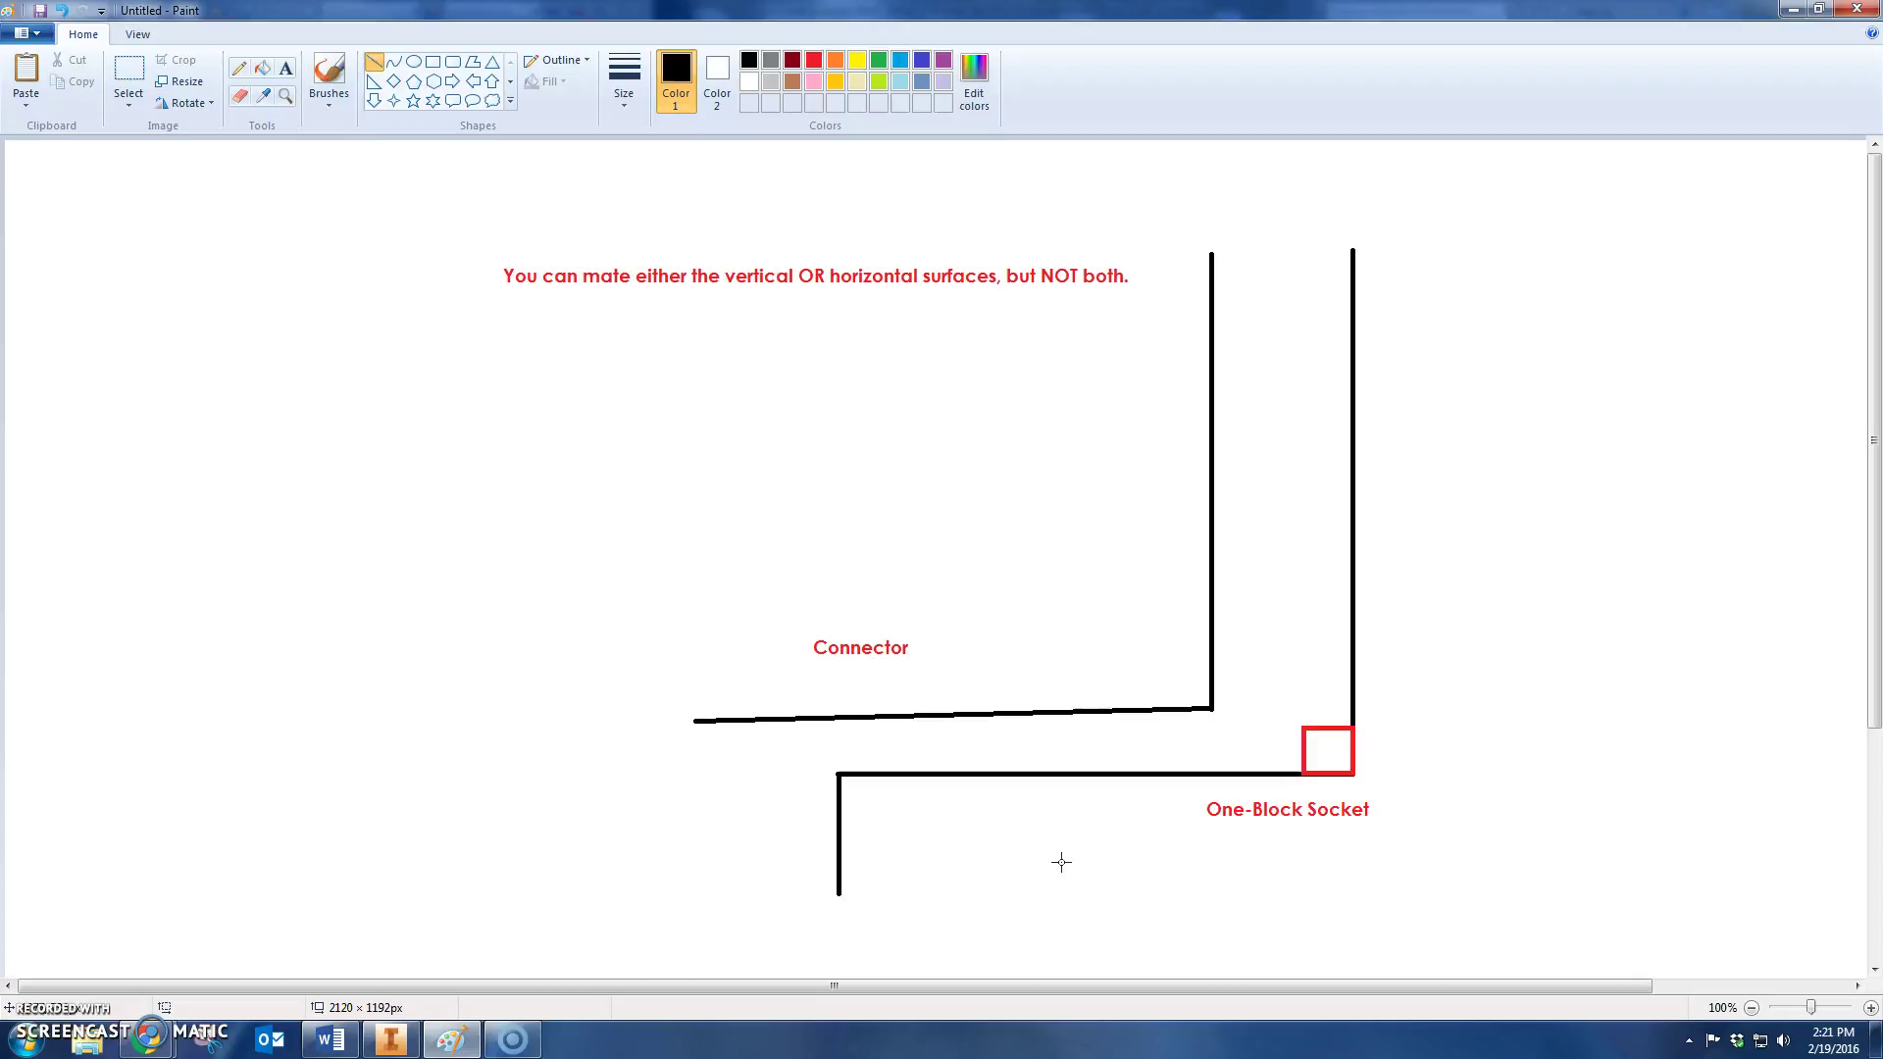
{"action": "left_click", "coordinate": [331, 1048]}
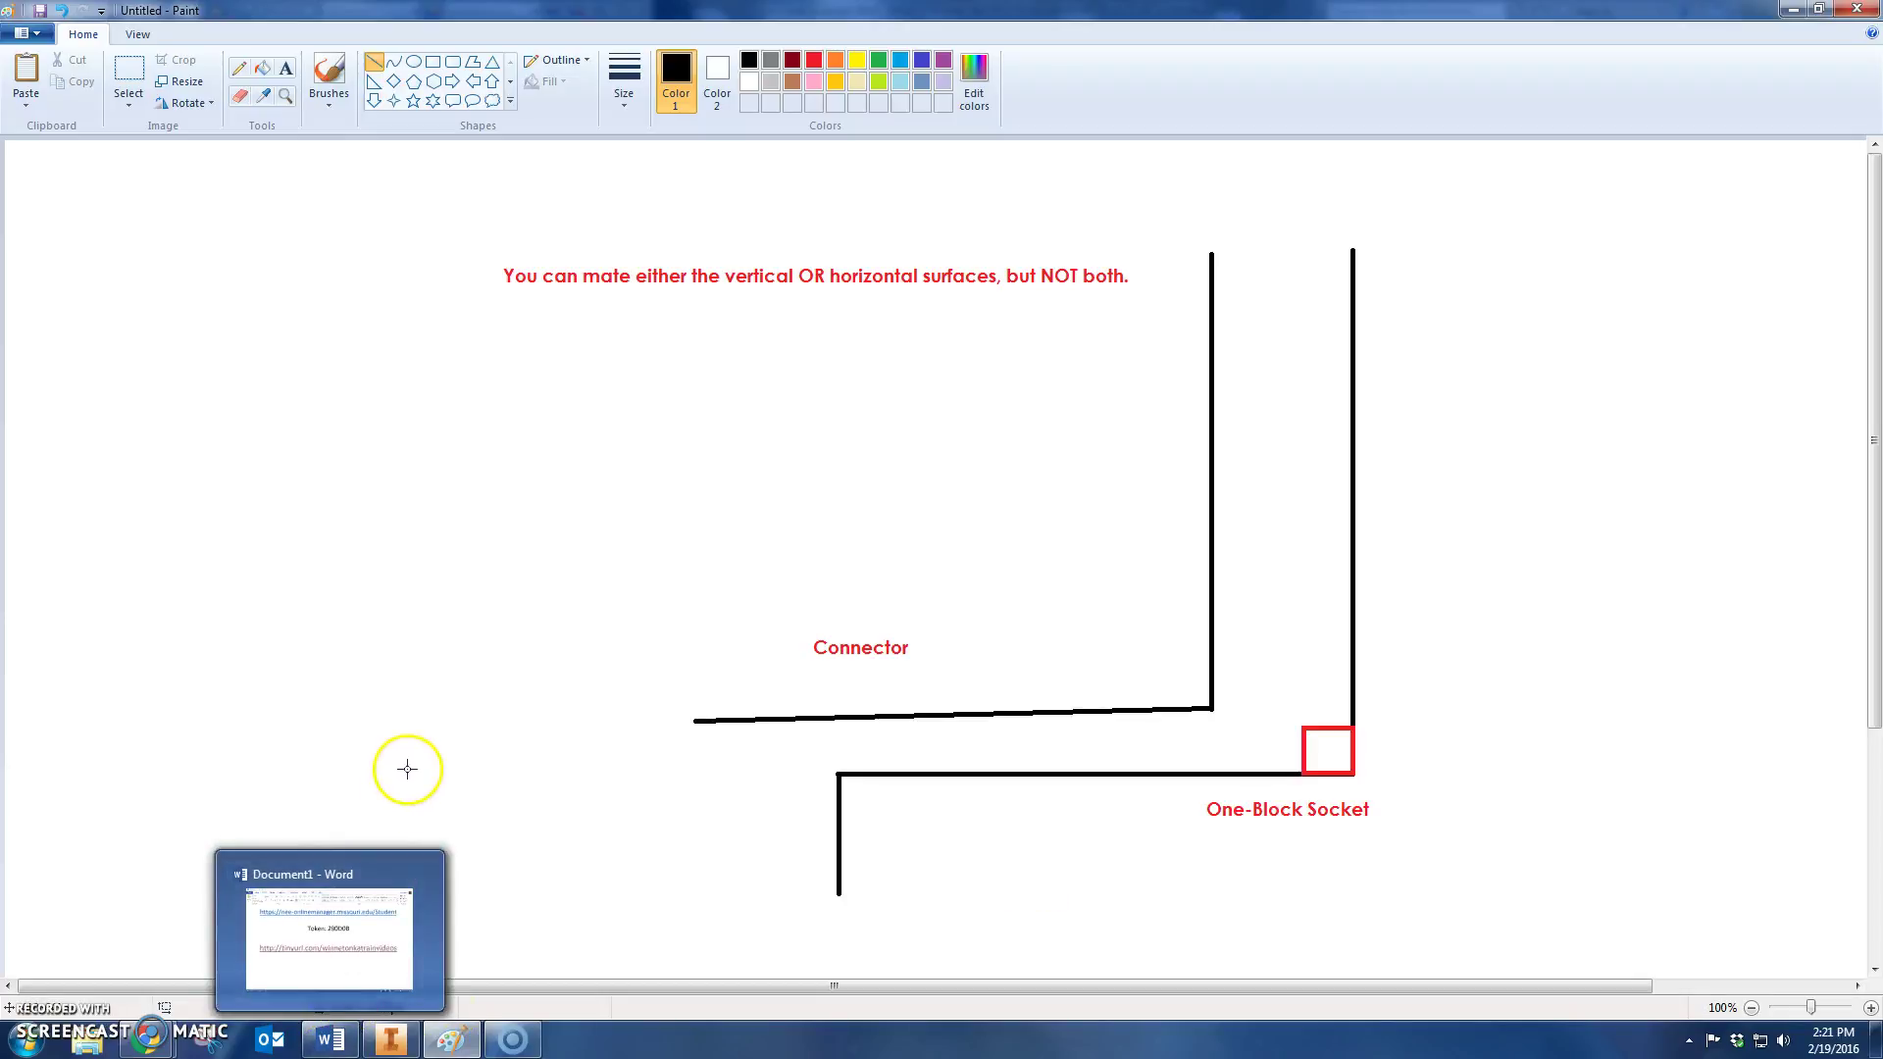
{"action": "left_click", "coordinate": [391, 1040]}
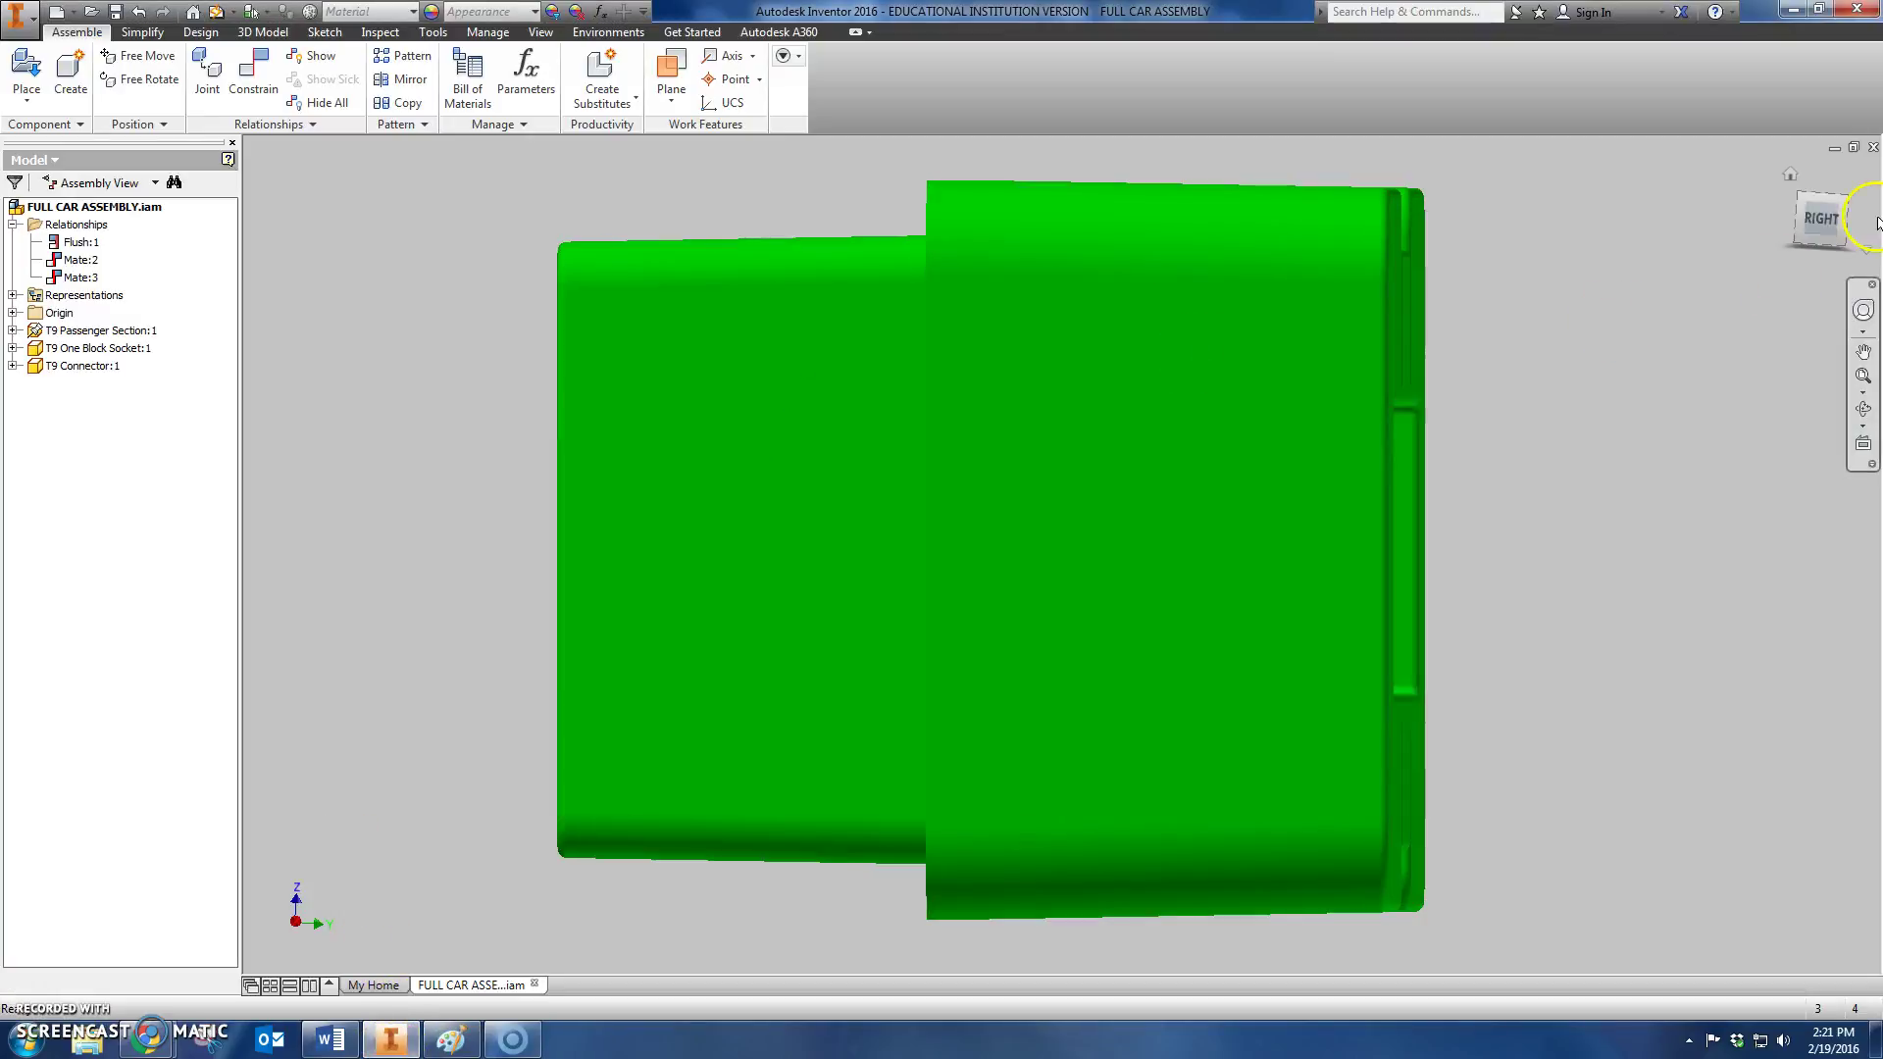
Step: Go to the Home view, collapse Relationships, and expand then collapse the assembly's Origin folder
{"action": "left_click", "coordinate": [1791, 174]}
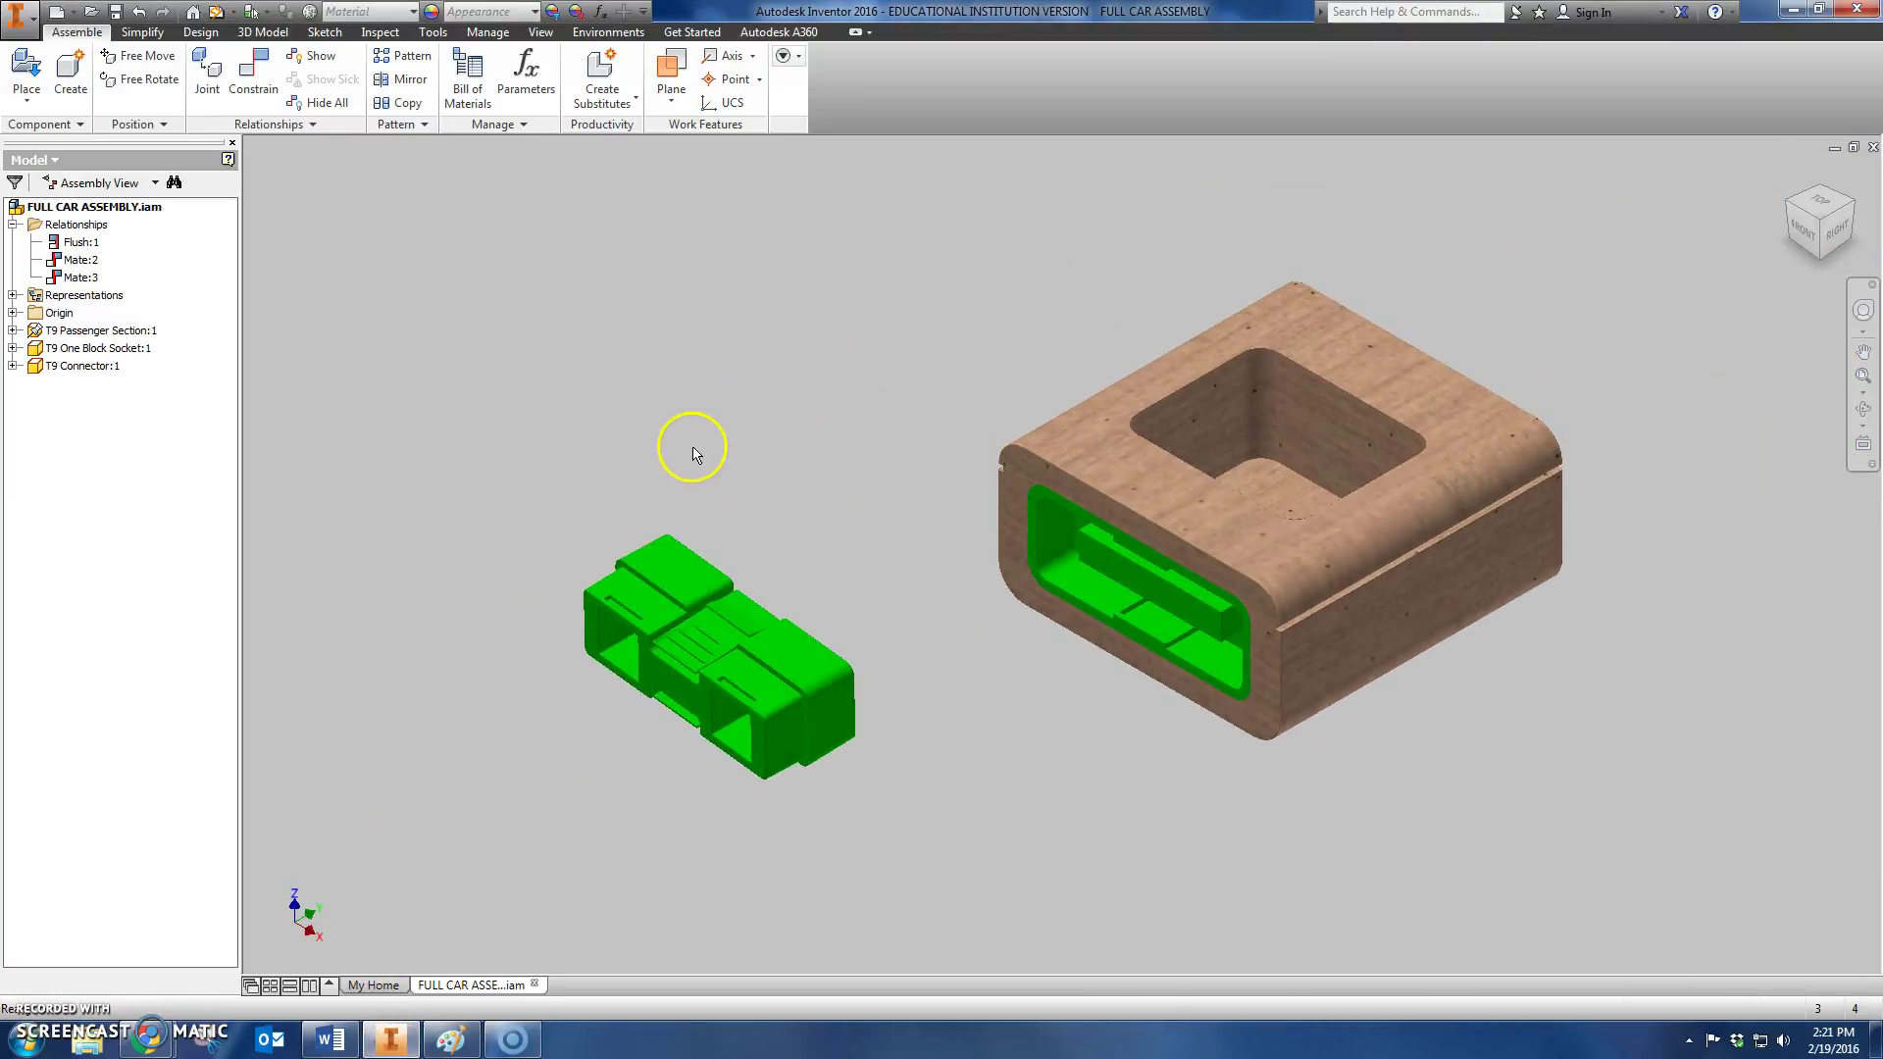
{"action": "double_click", "coordinate": [51, 226]}
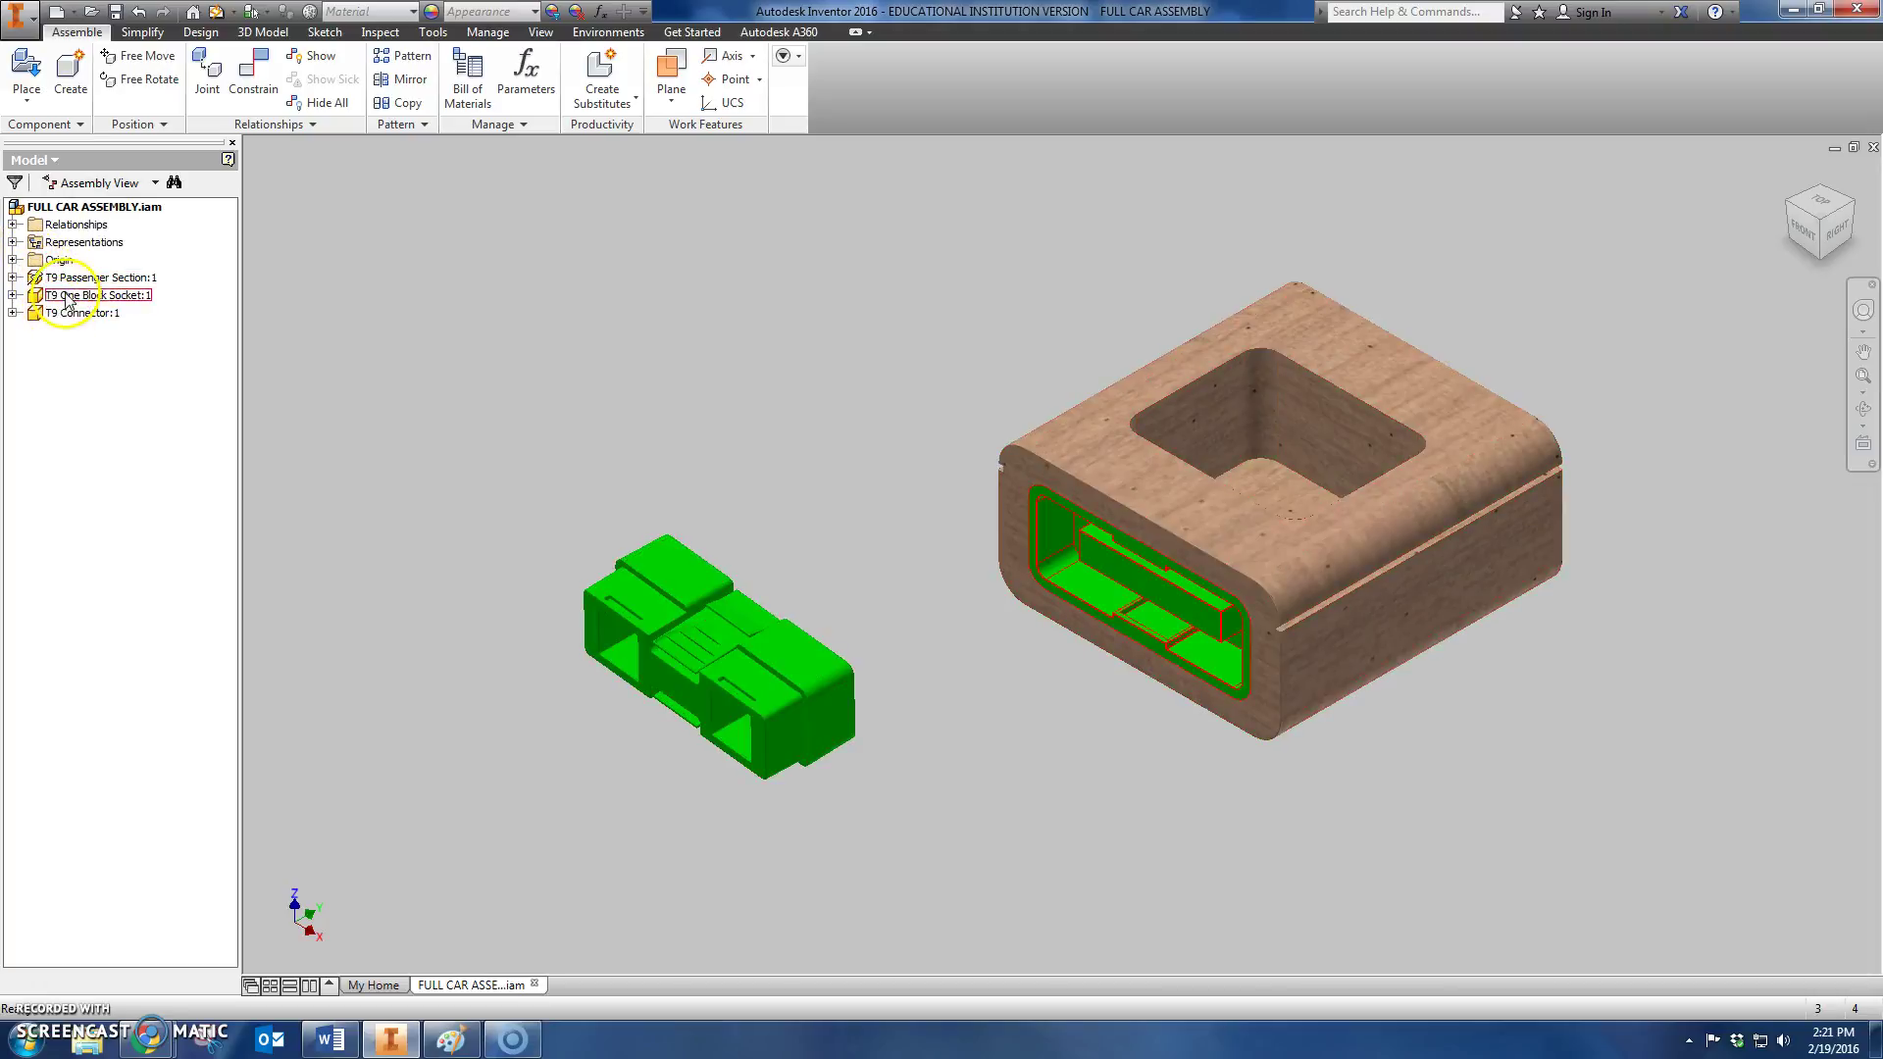
{"action": "double_click", "coordinate": [57, 261]}
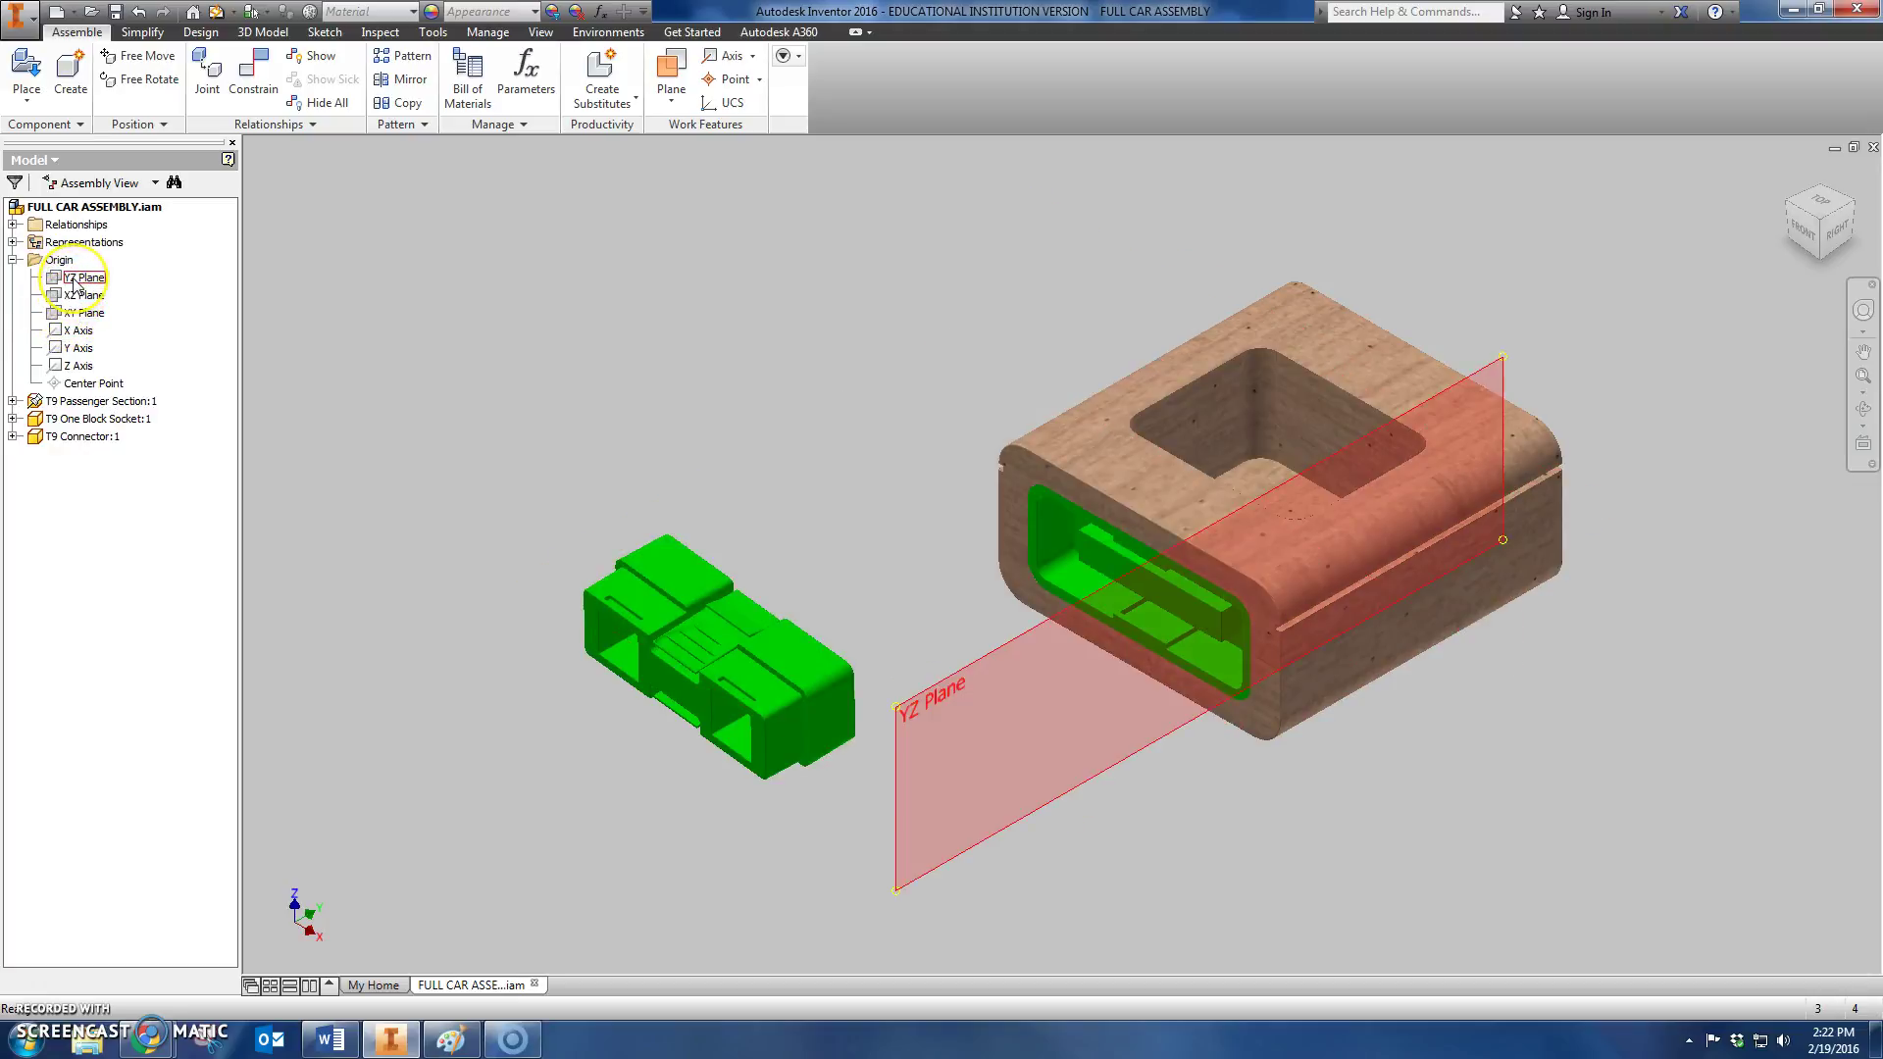
{"action": "left_click", "coordinate": [13, 259]}
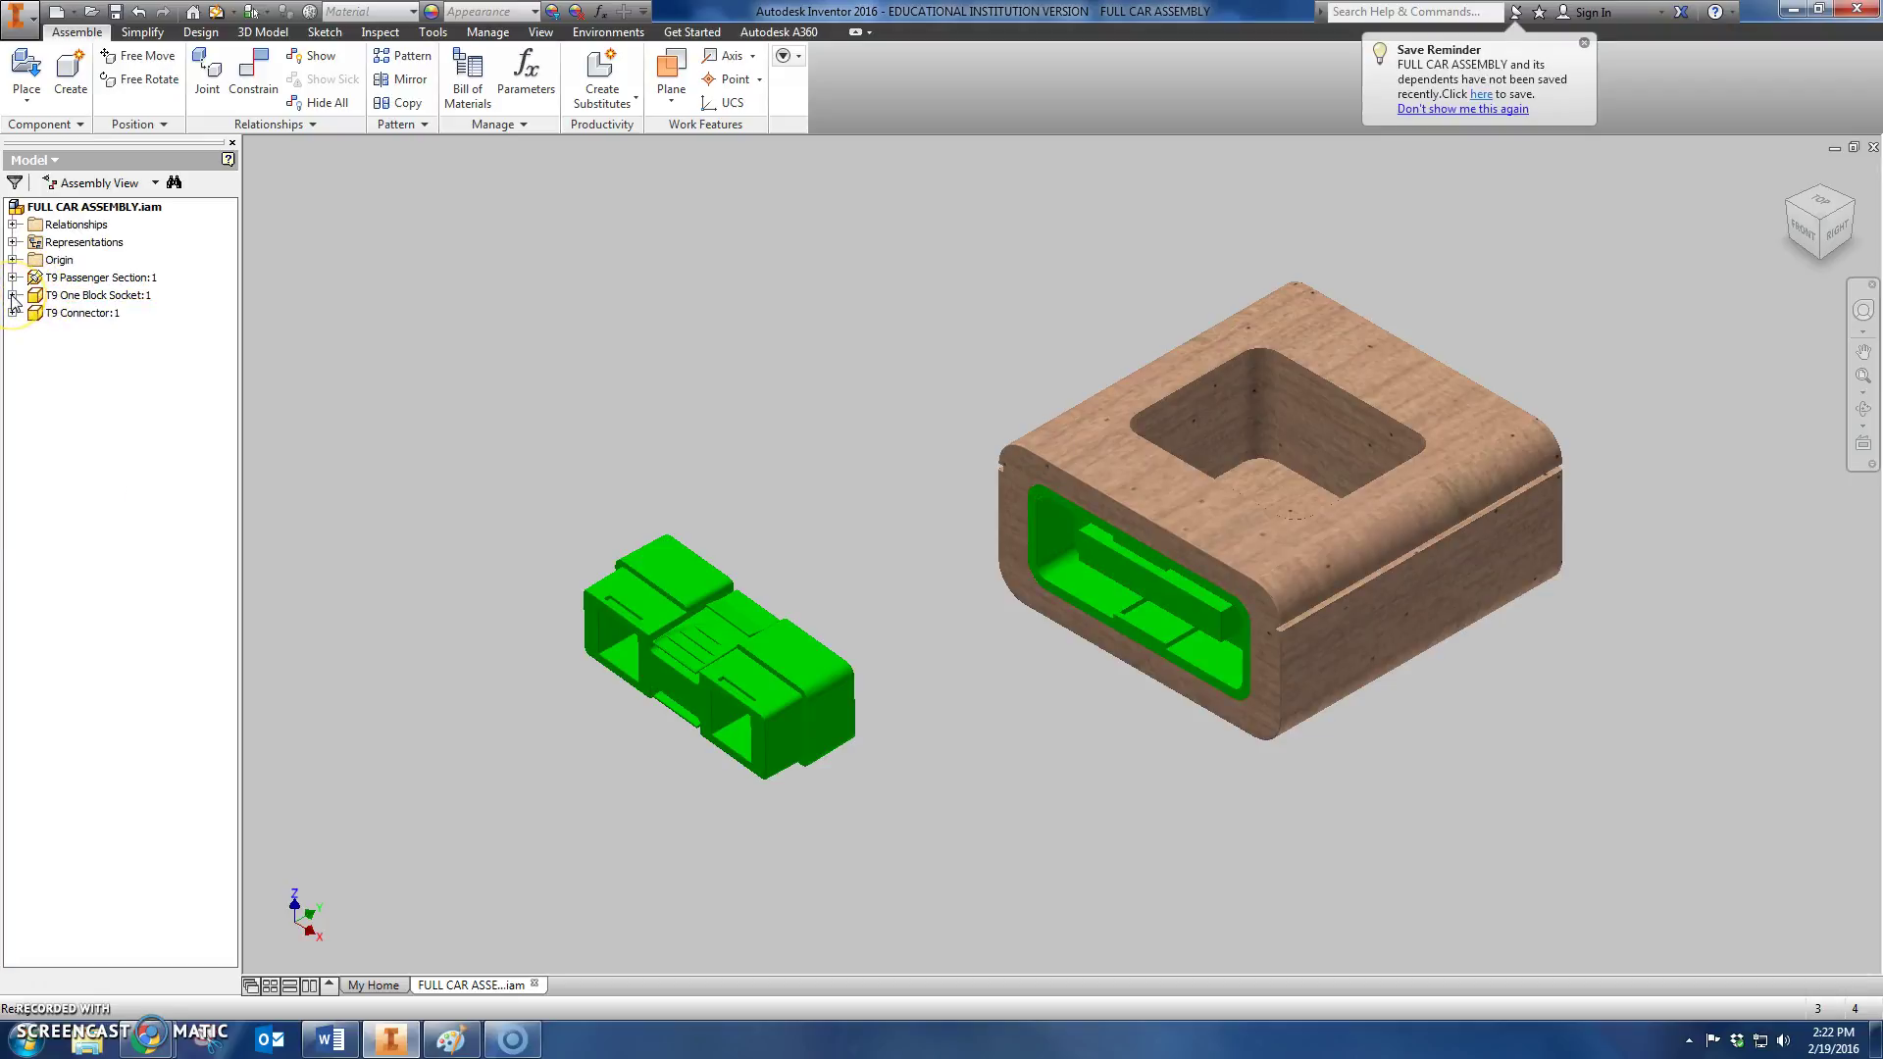
Step: Expand the T9 One Block Socket's Origin folder in the browser to list its planes
{"action": "left_click", "coordinate": [13, 295]}
{"action": "left_click", "coordinate": [67, 320]}
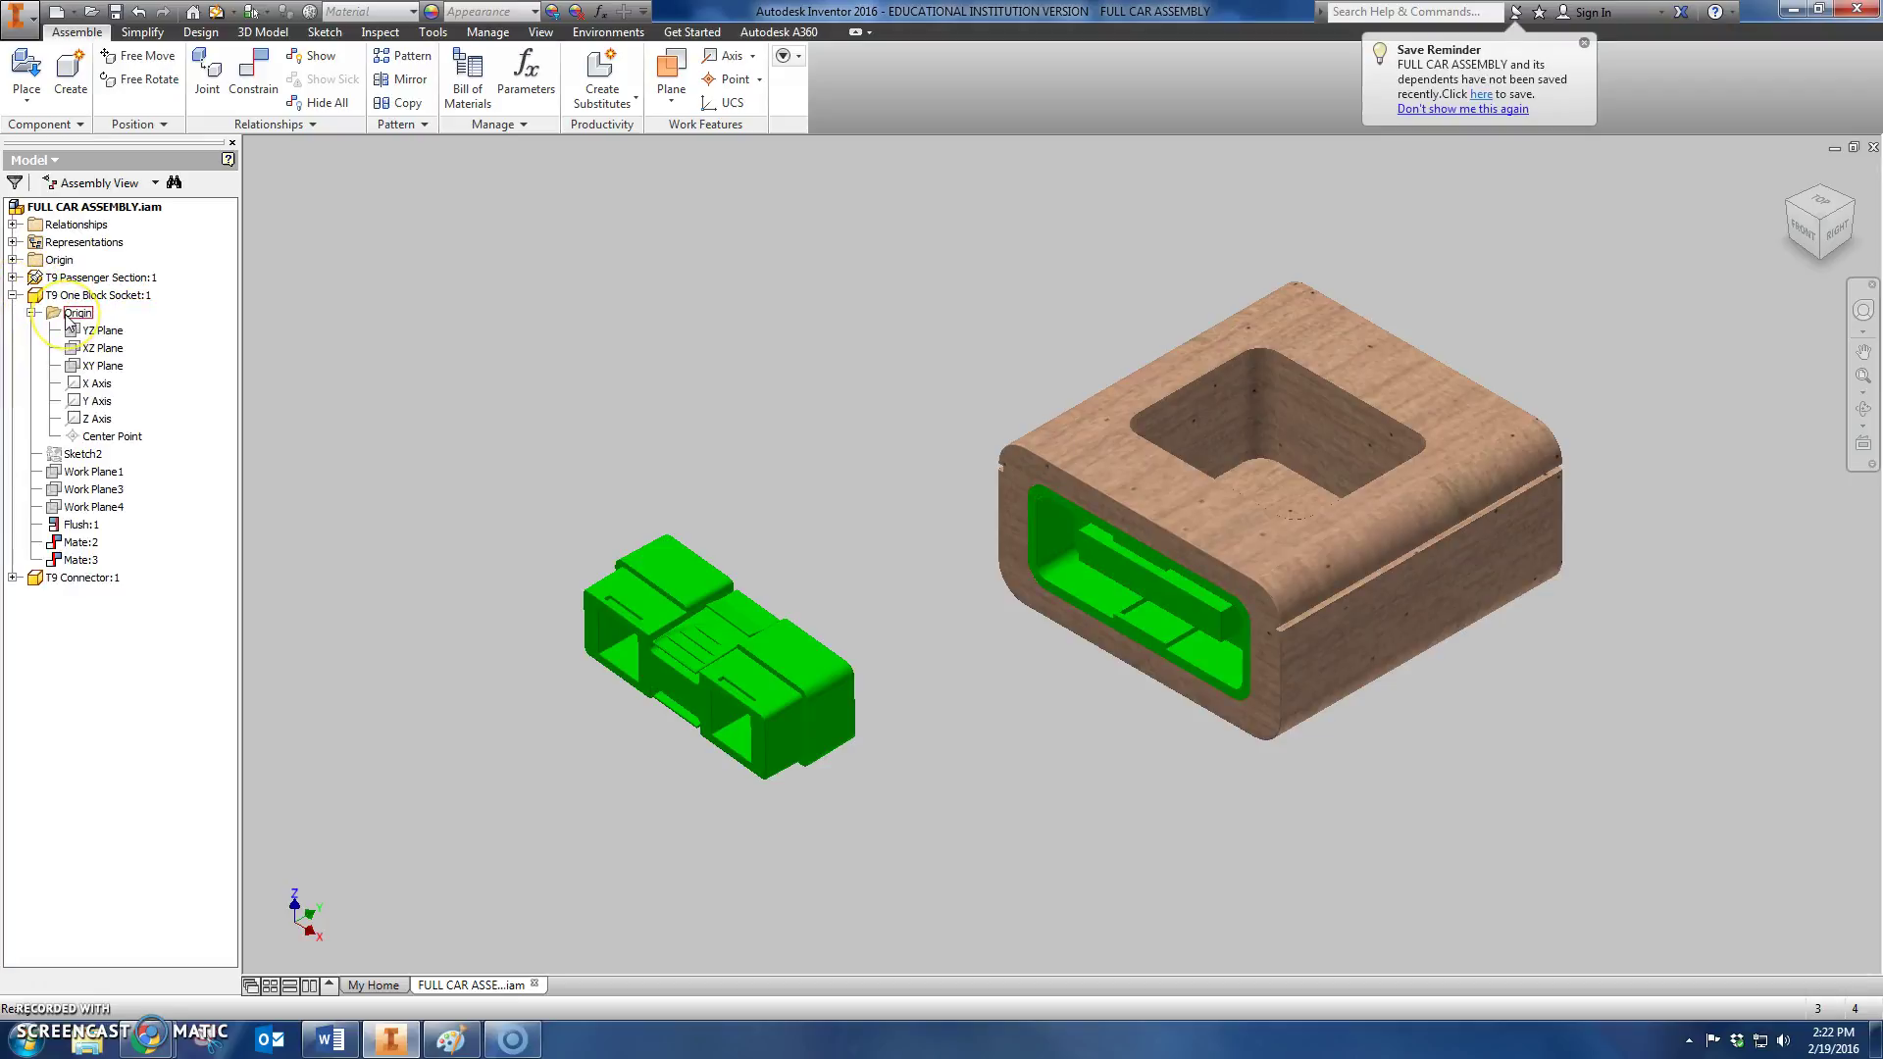
{"action": "double_click", "coordinate": [71, 316]}
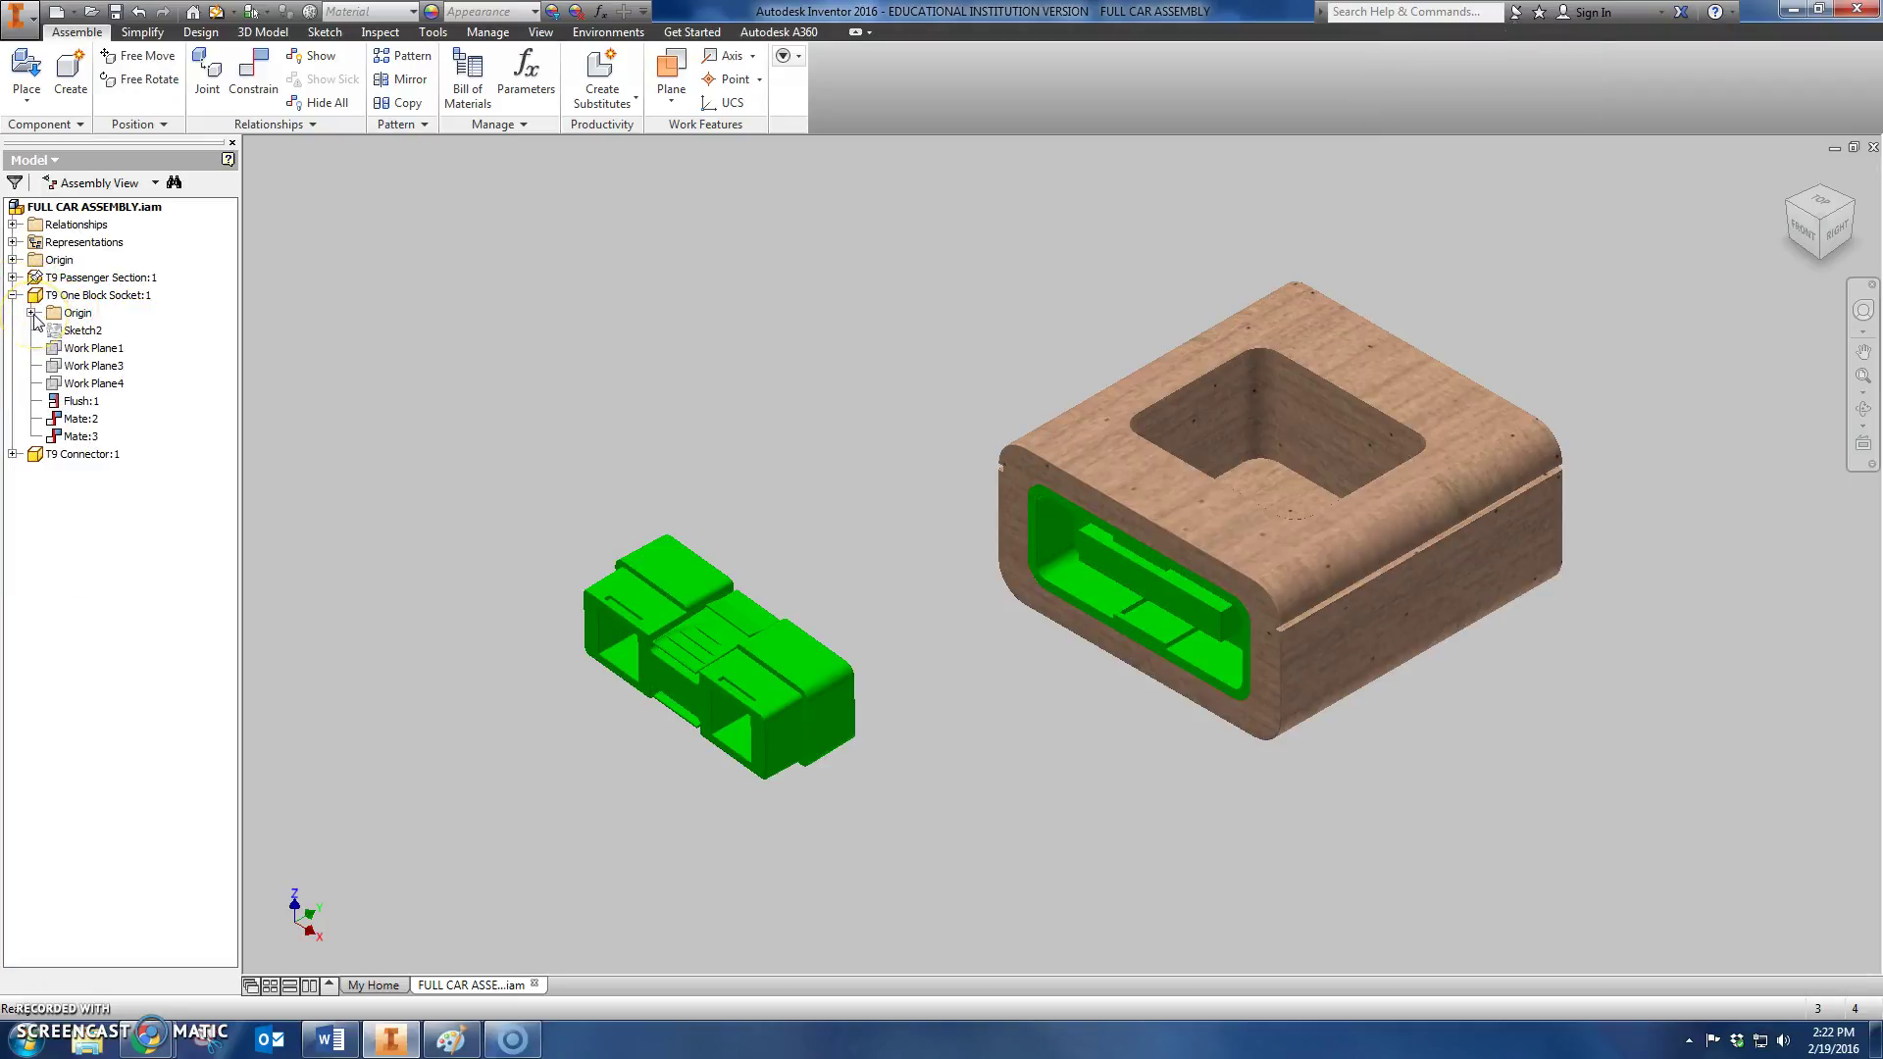
{"action": "left_click", "coordinate": [79, 315]}
{"action": "left_click", "coordinate": [32, 313]}
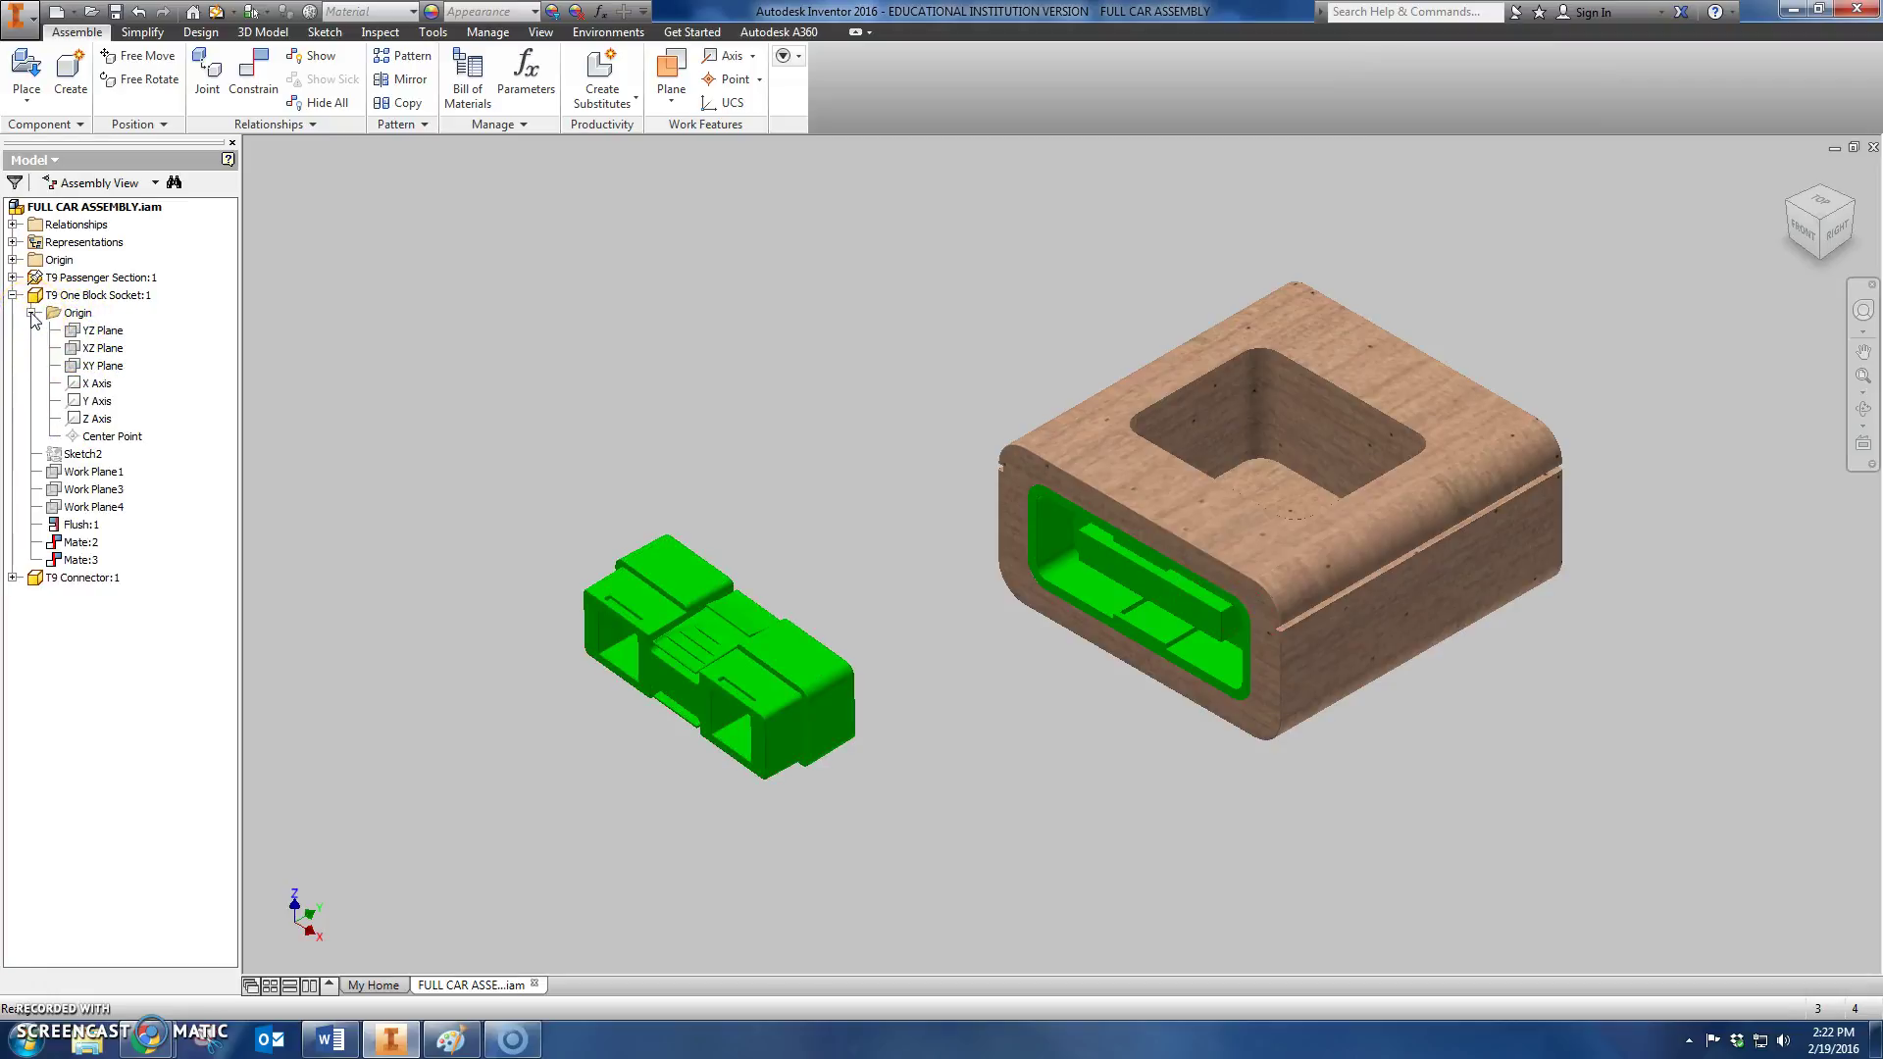
{"action": "left_click", "coordinate": [73, 348]}
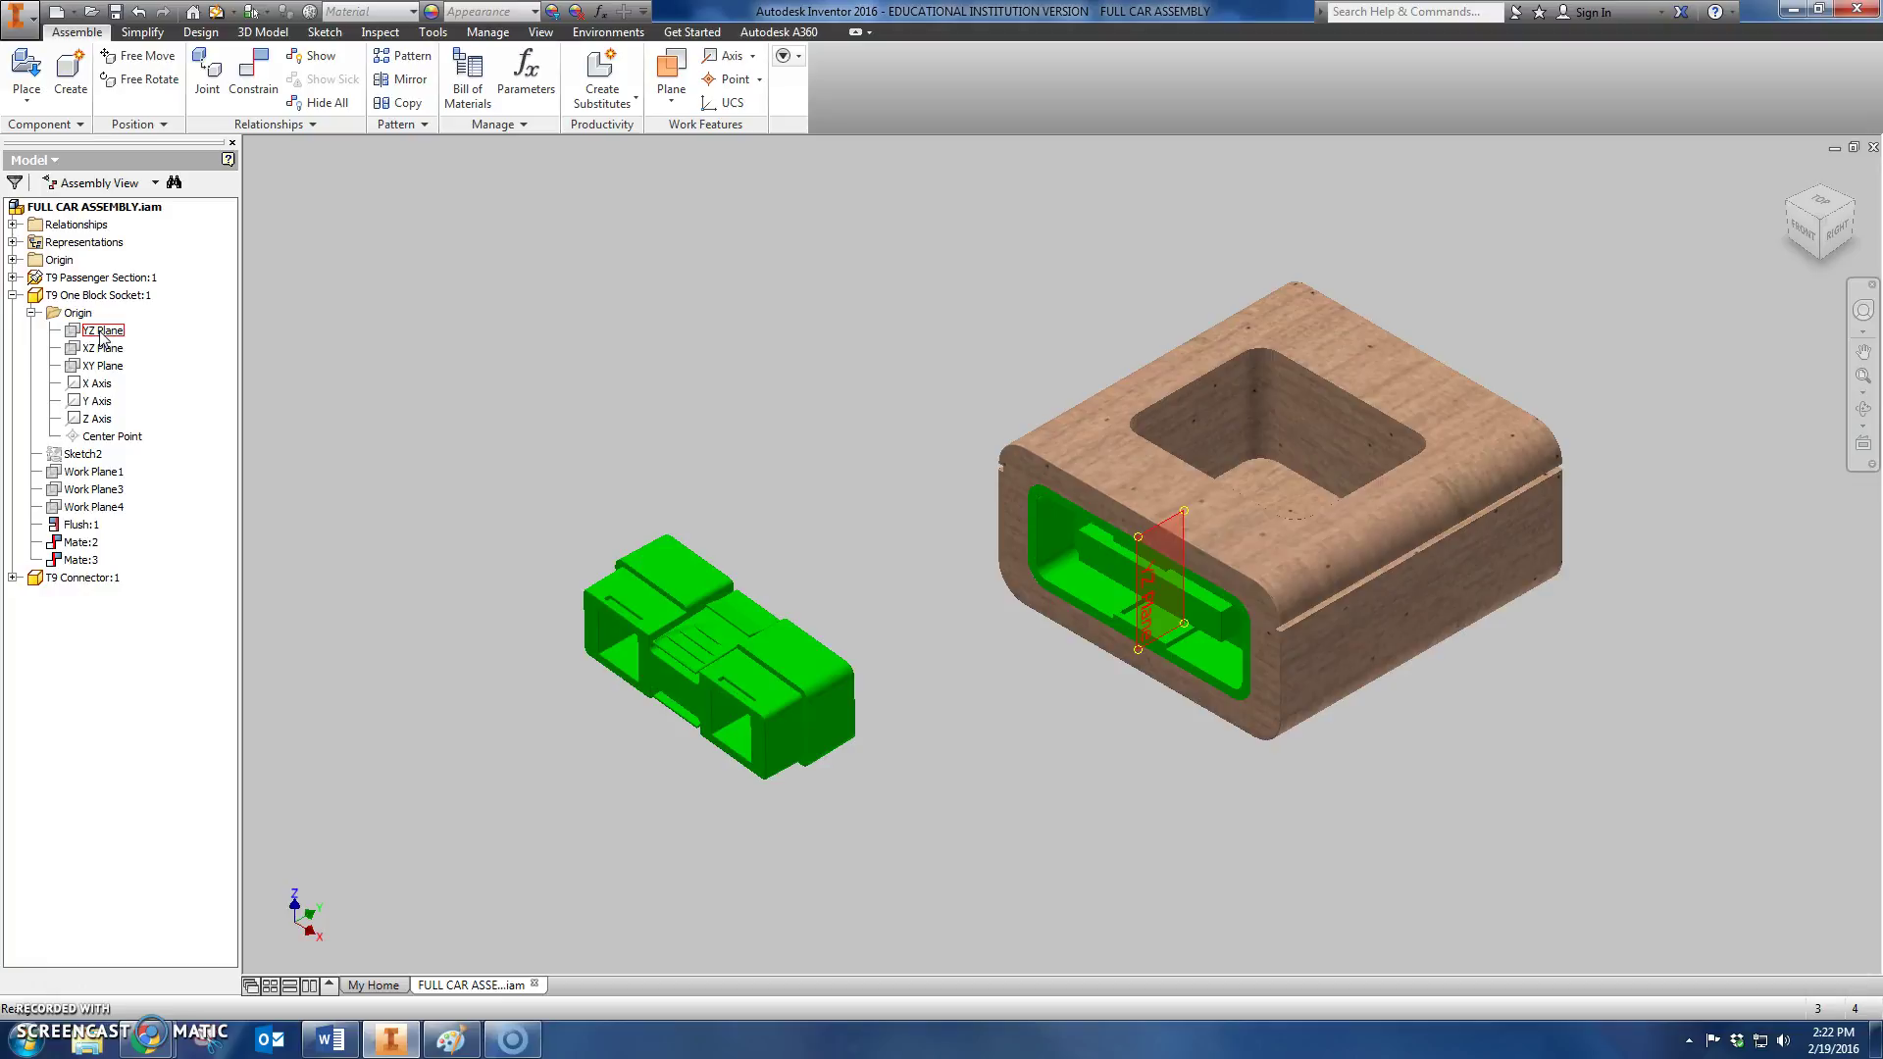
Step: Turn on Visibility for the socket's YZ Plane and XZ Plane
{"action": "right_click", "coordinate": [101, 335]}
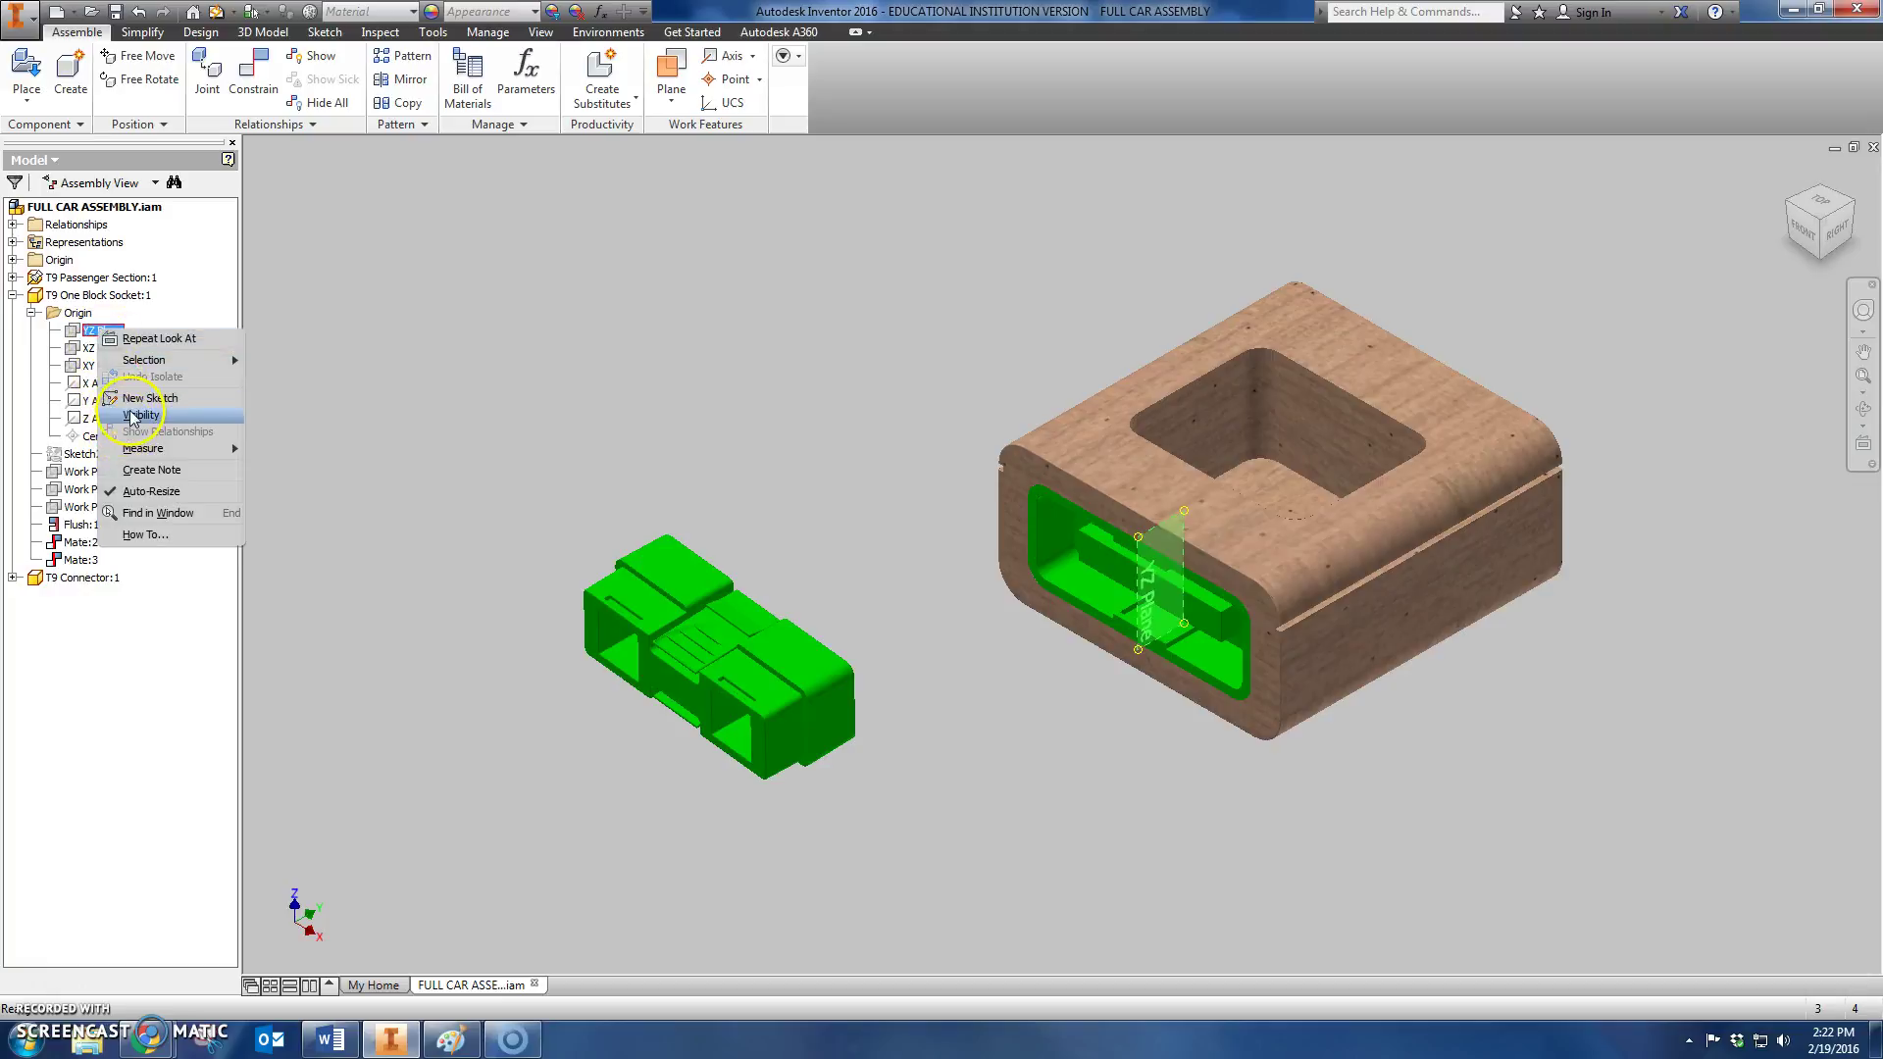
{"action": "left_click", "coordinate": [134, 417]}
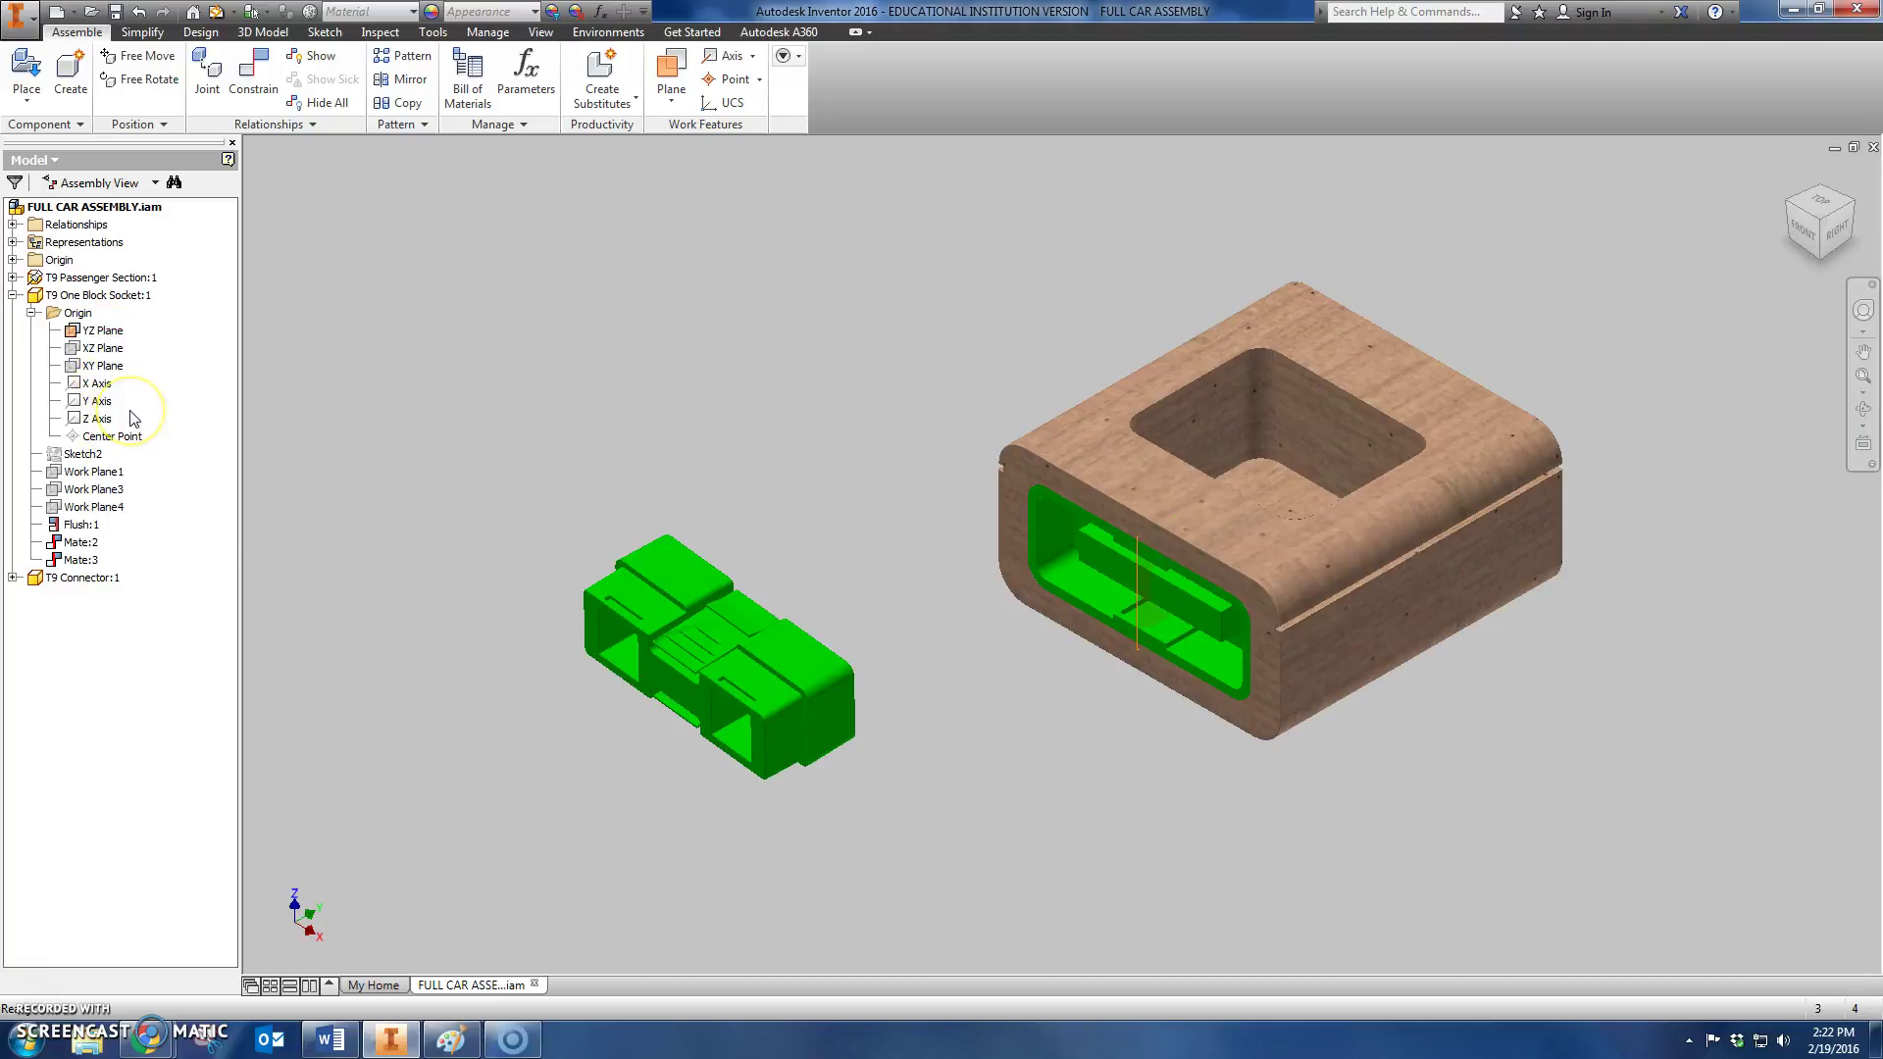
{"action": "right_click", "coordinate": [103, 350]}
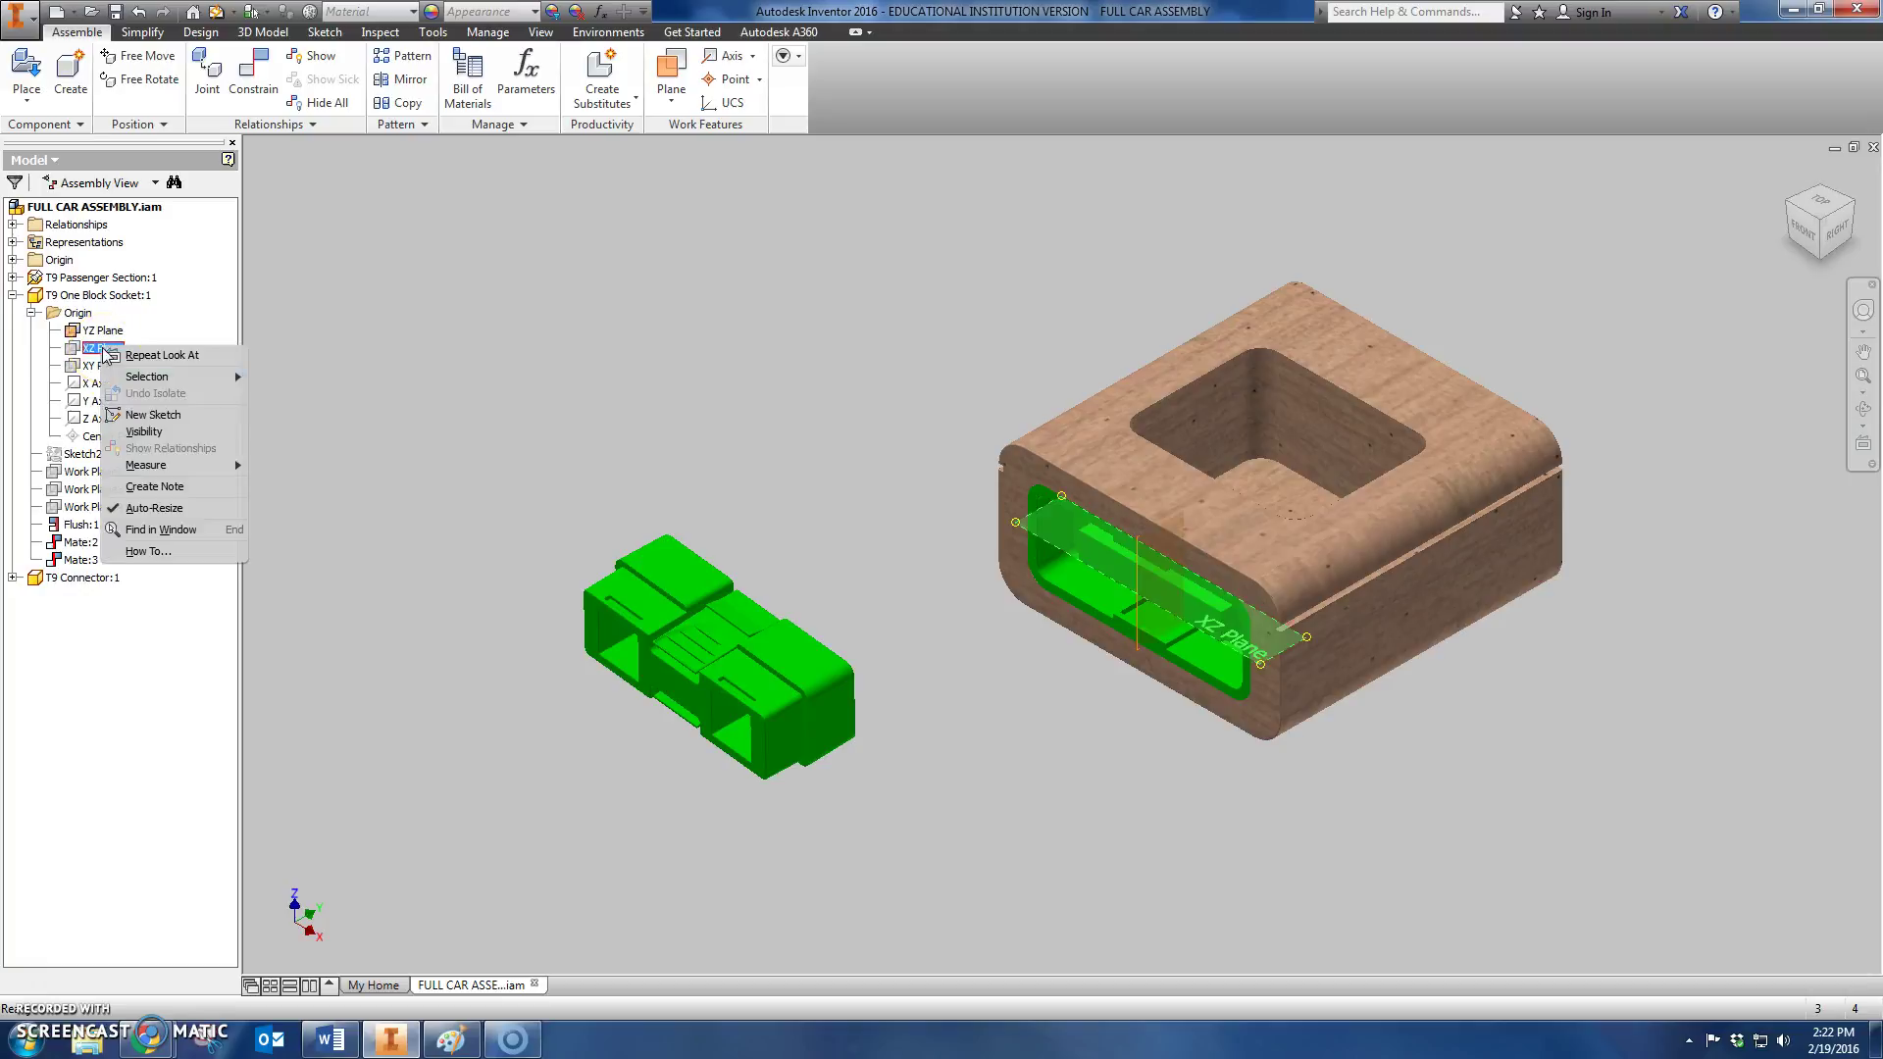
{"action": "left_click", "coordinate": [134, 432]}
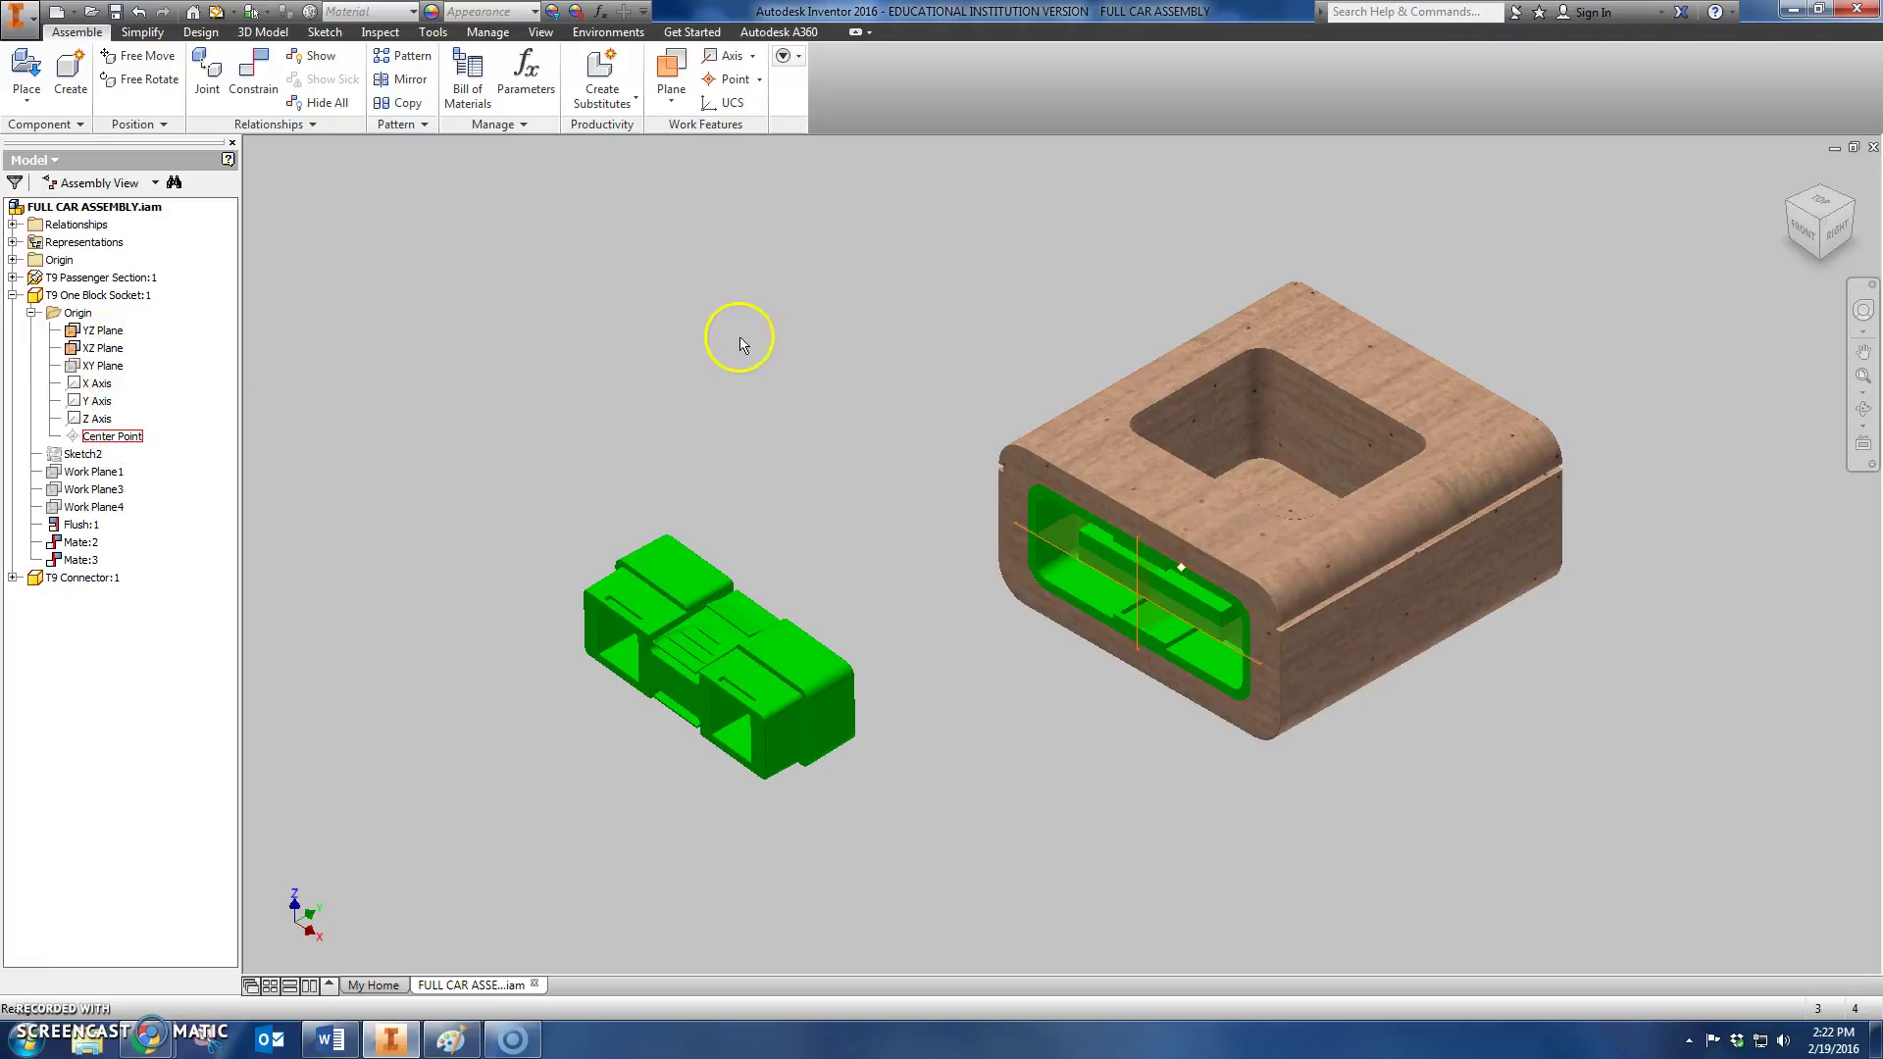
{"action": "left_click", "coordinate": [1803, 235]}
{"action": "left_click", "coordinate": [753, 555]}
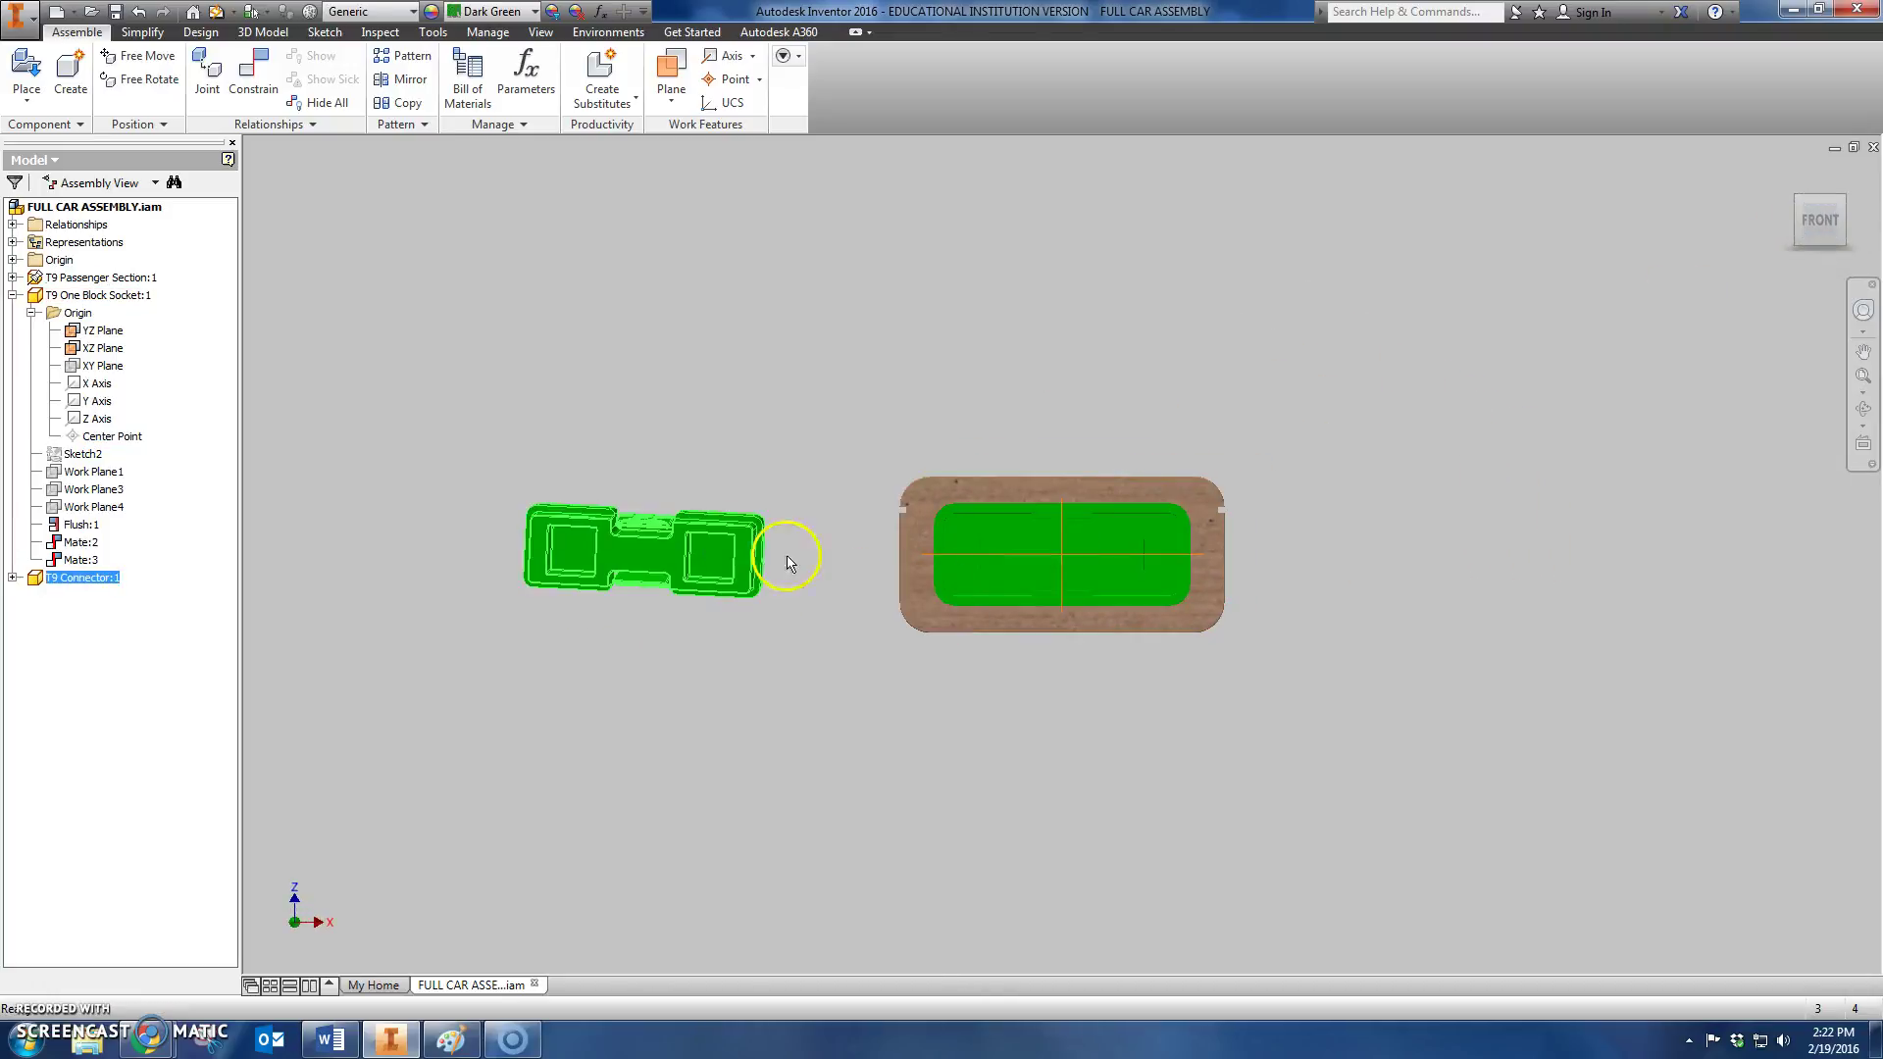
{"action": "scroll", "coordinate": [1010, 590], "scroll_direction": "up", "scroll_amount": 3}
{"action": "left_click", "coordinate": [1135, 312]}
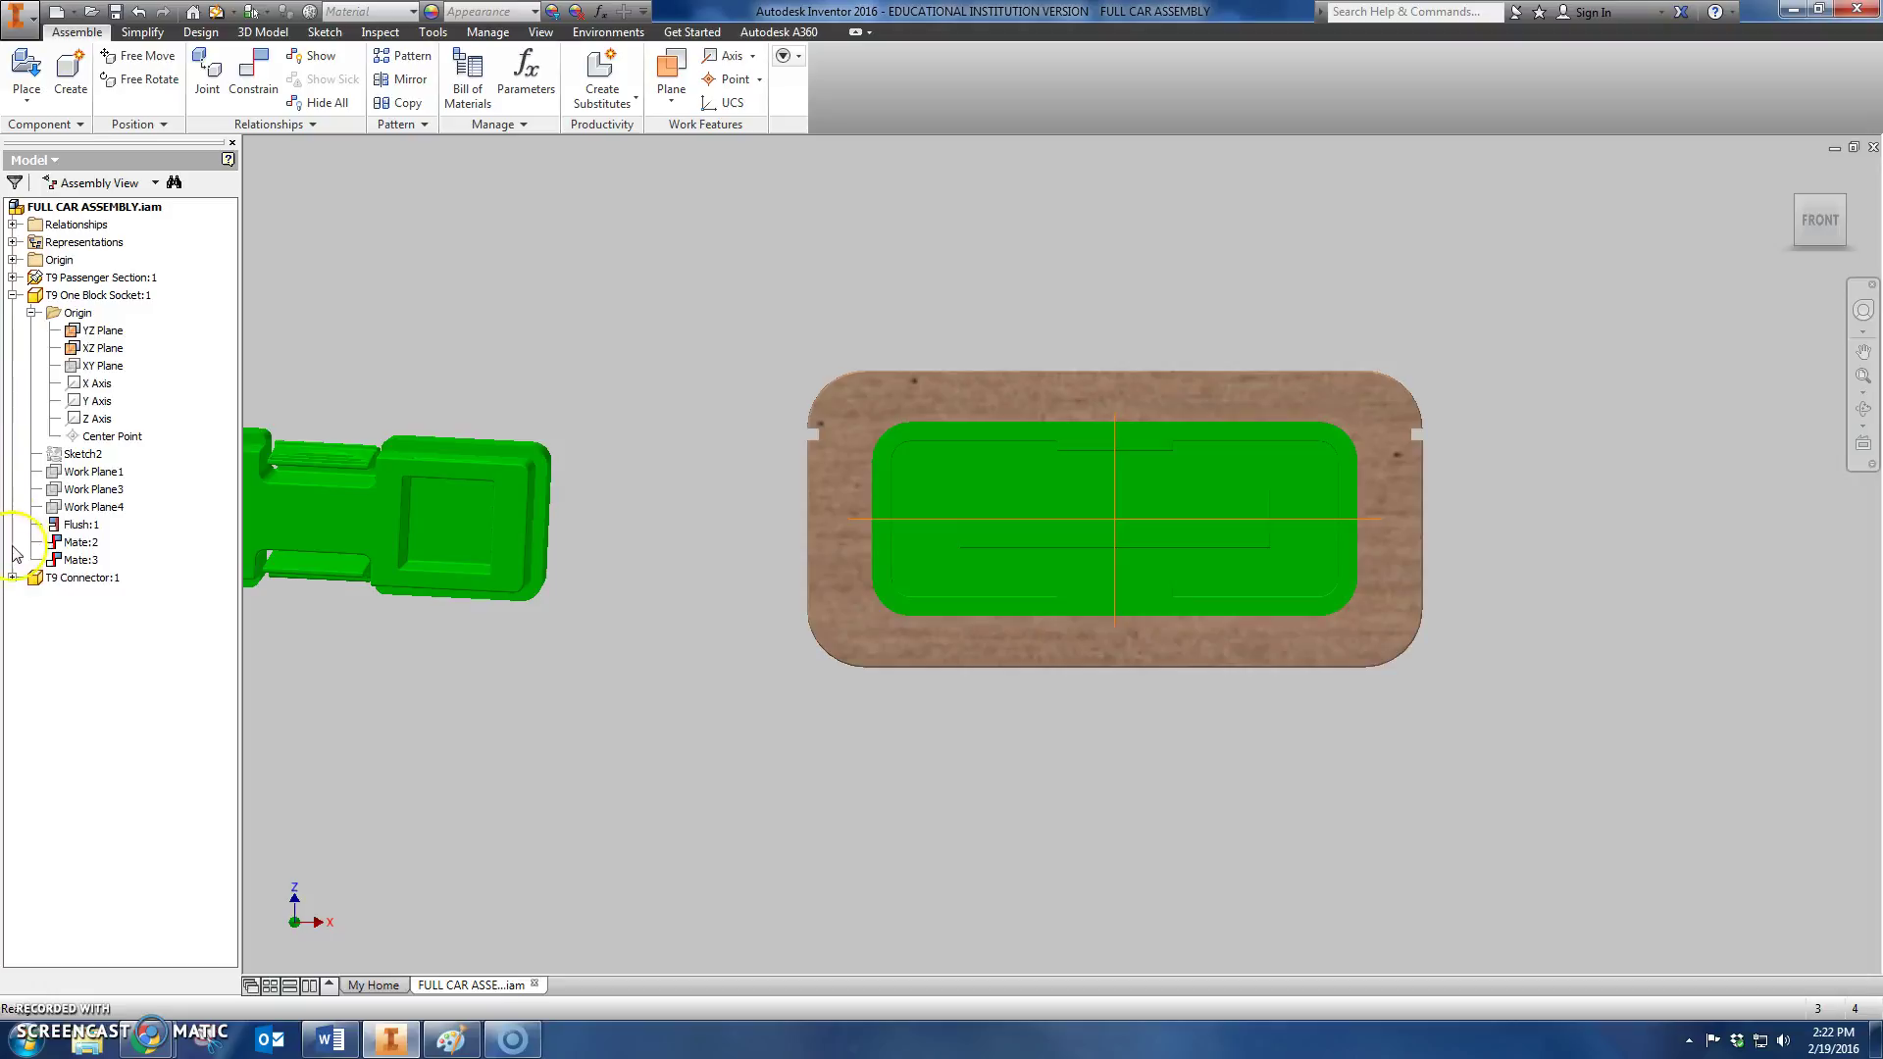
{"action": "left_click", "coordinate": [1847, 192]}
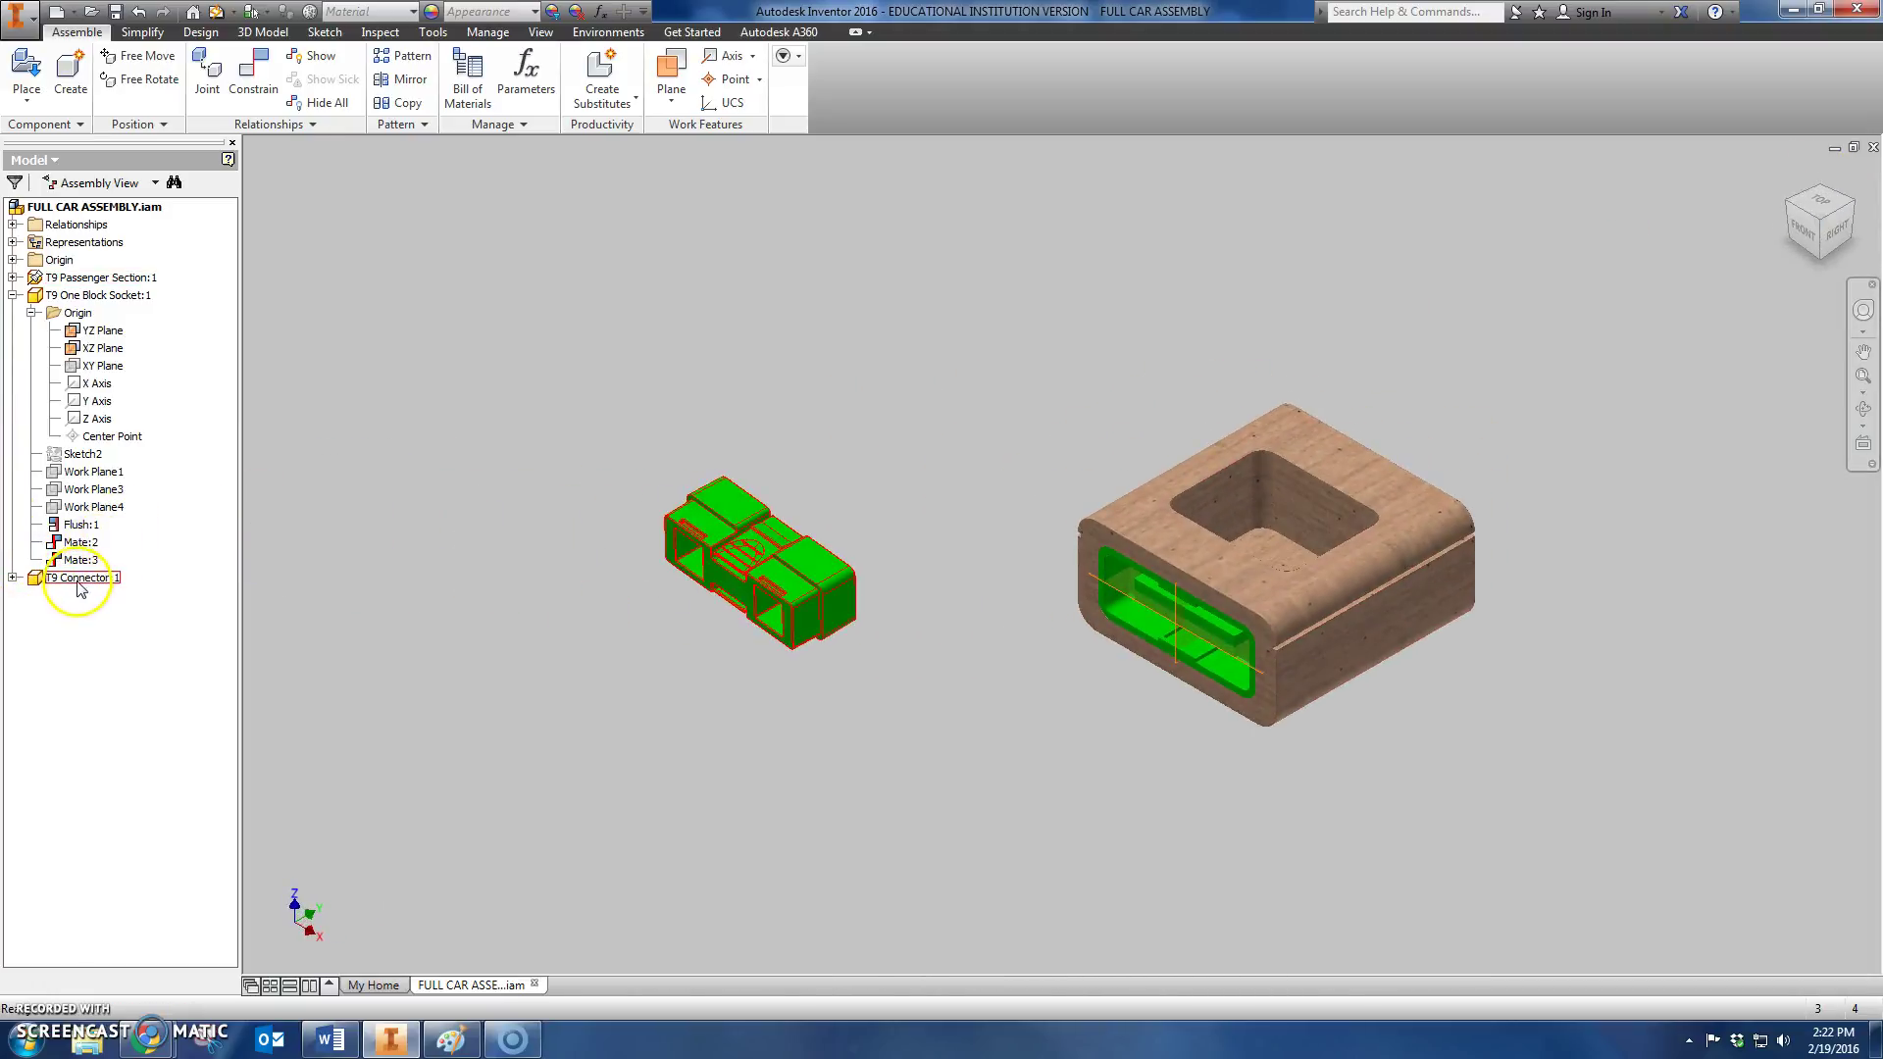
Step: Expand T9 Connector:1's Origin and turn on Visibility for its YZ and XZ Planes
{"action": "left_click", "coordinate": [13, 578]}
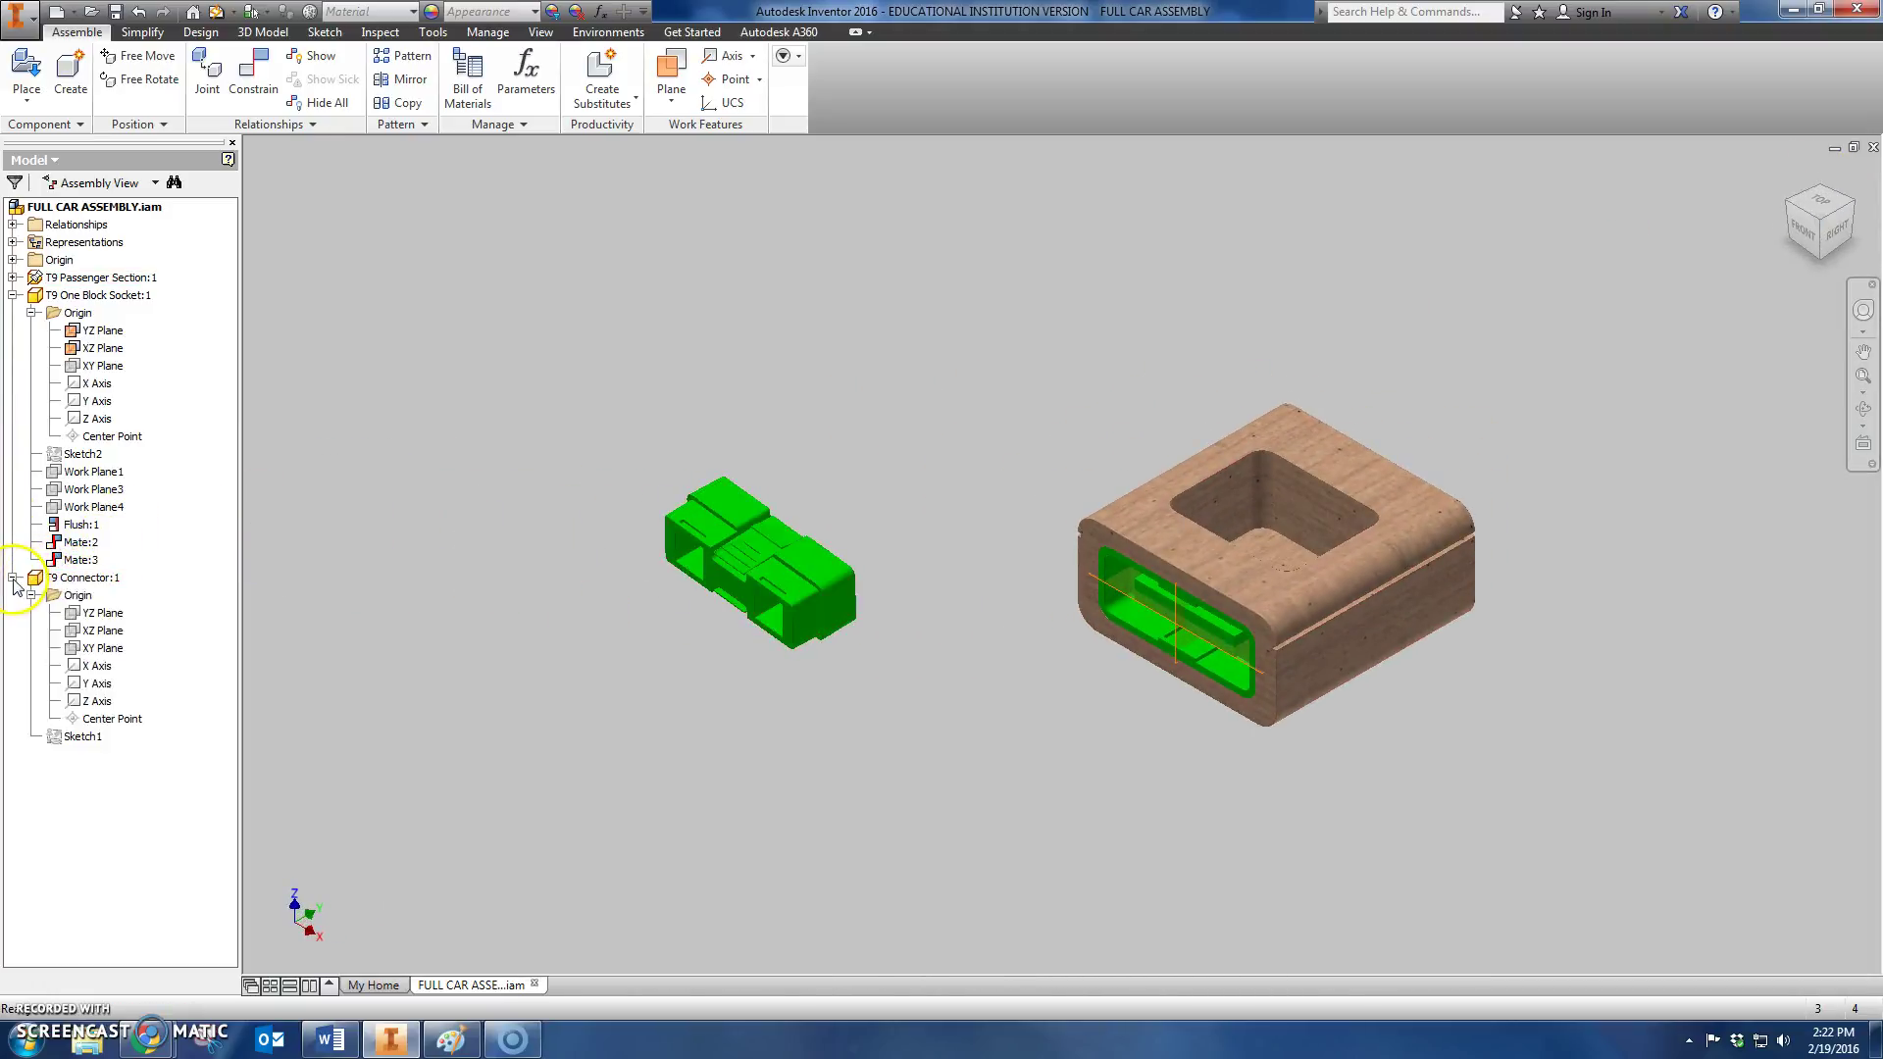
{"action": "right_click", "coordinate": [107, 620]}
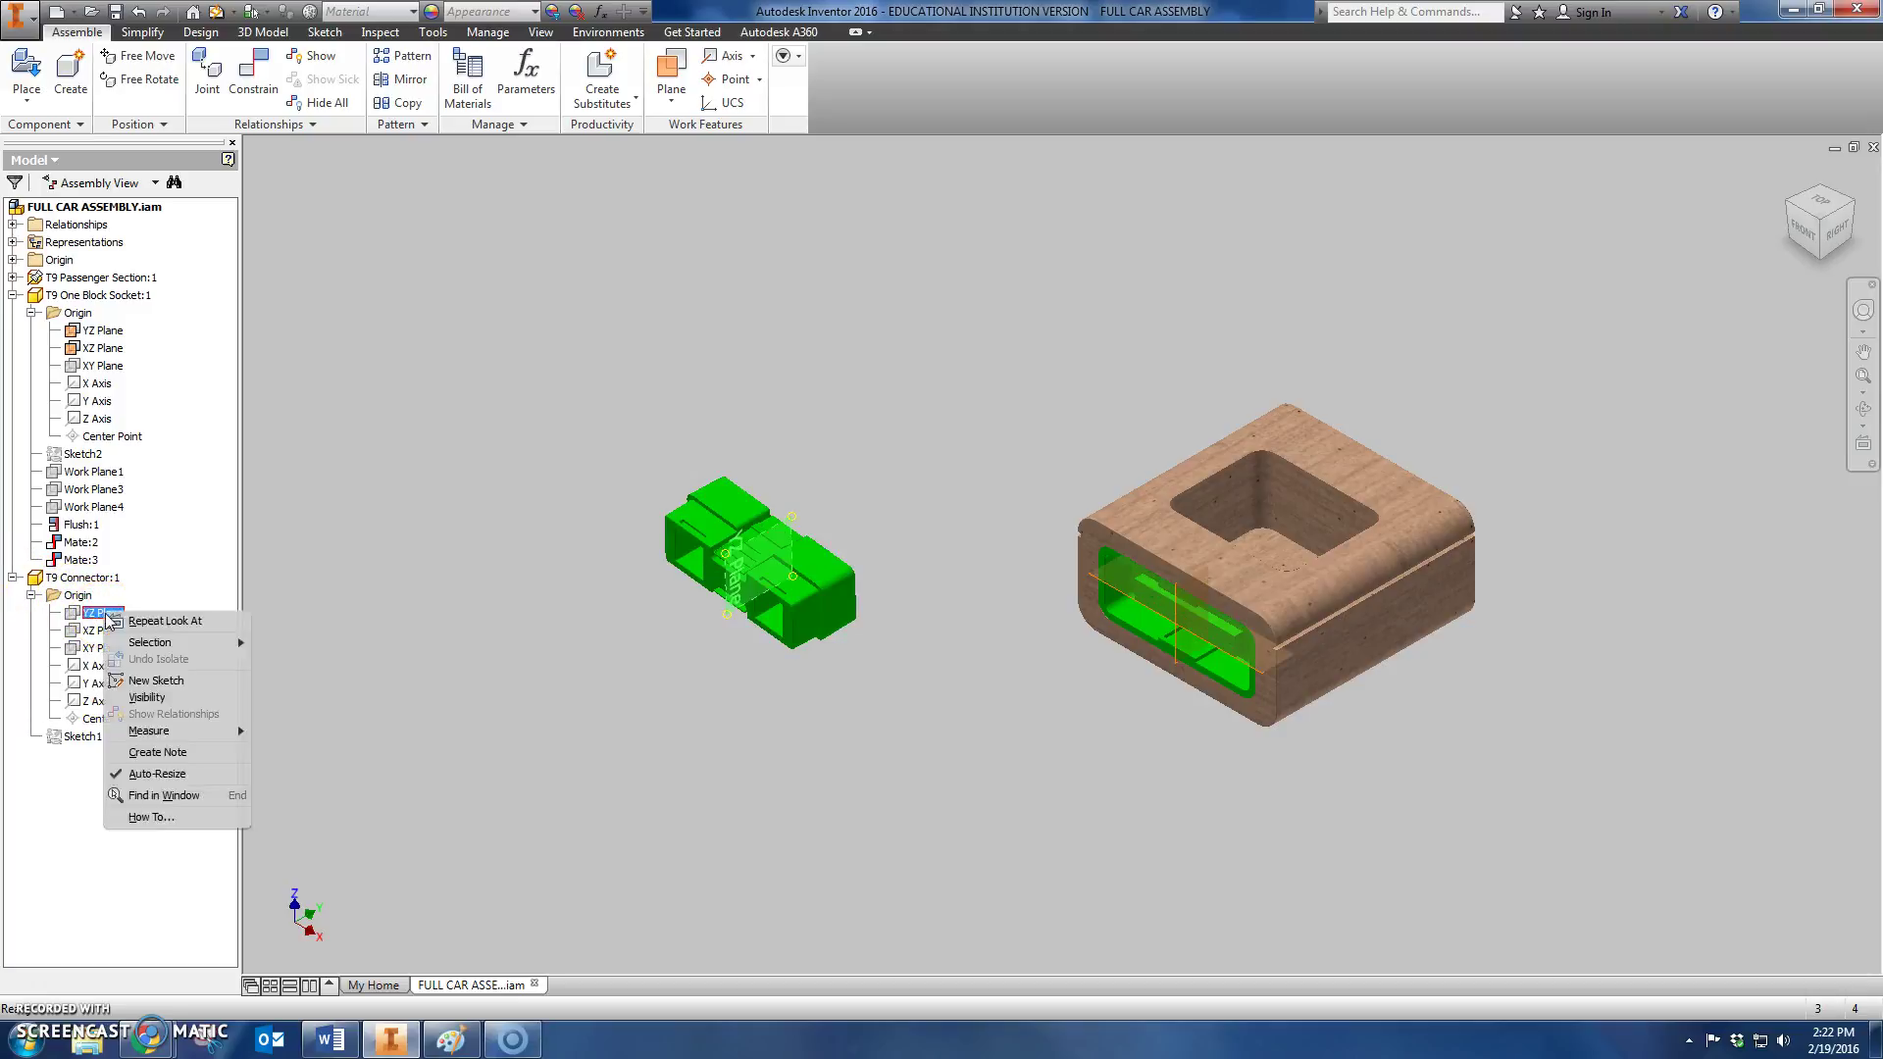
{"action": "left_click", "coordinate": [149, 698]}
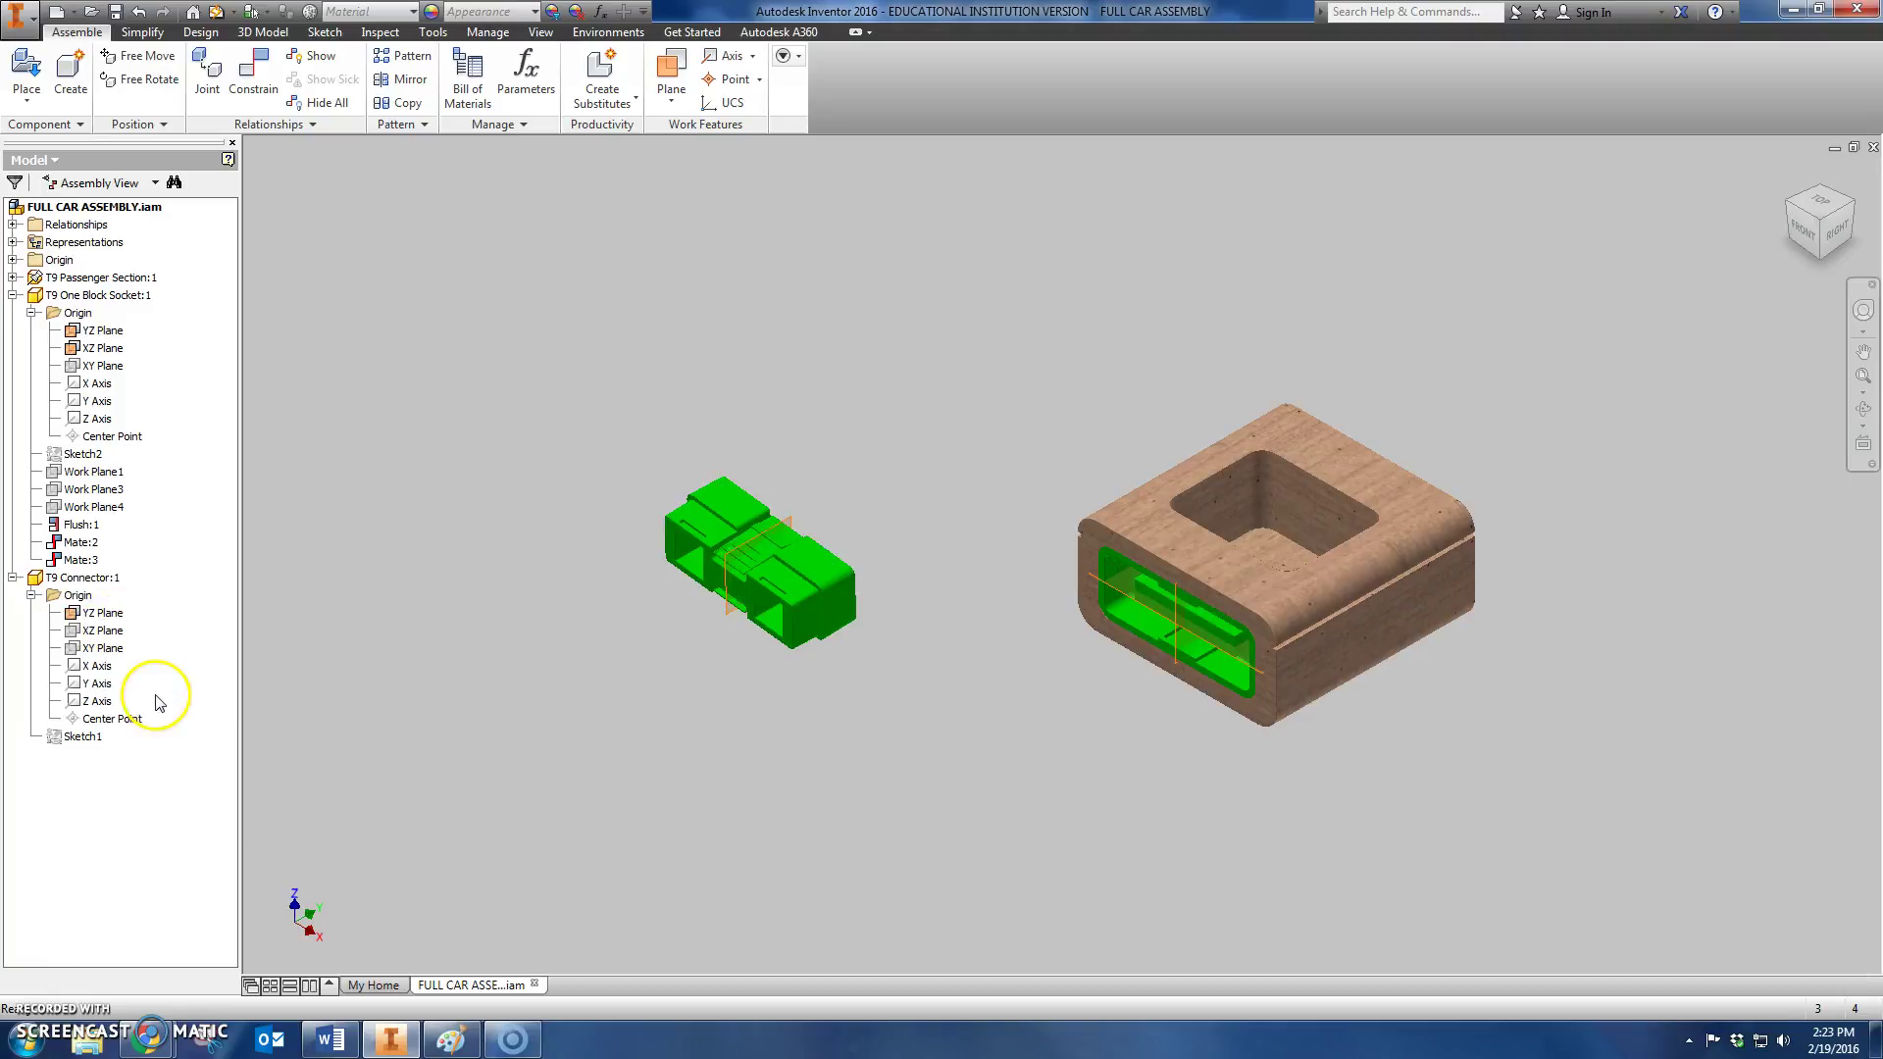
{"action": "right_click", "coordinate": [105, 632]}
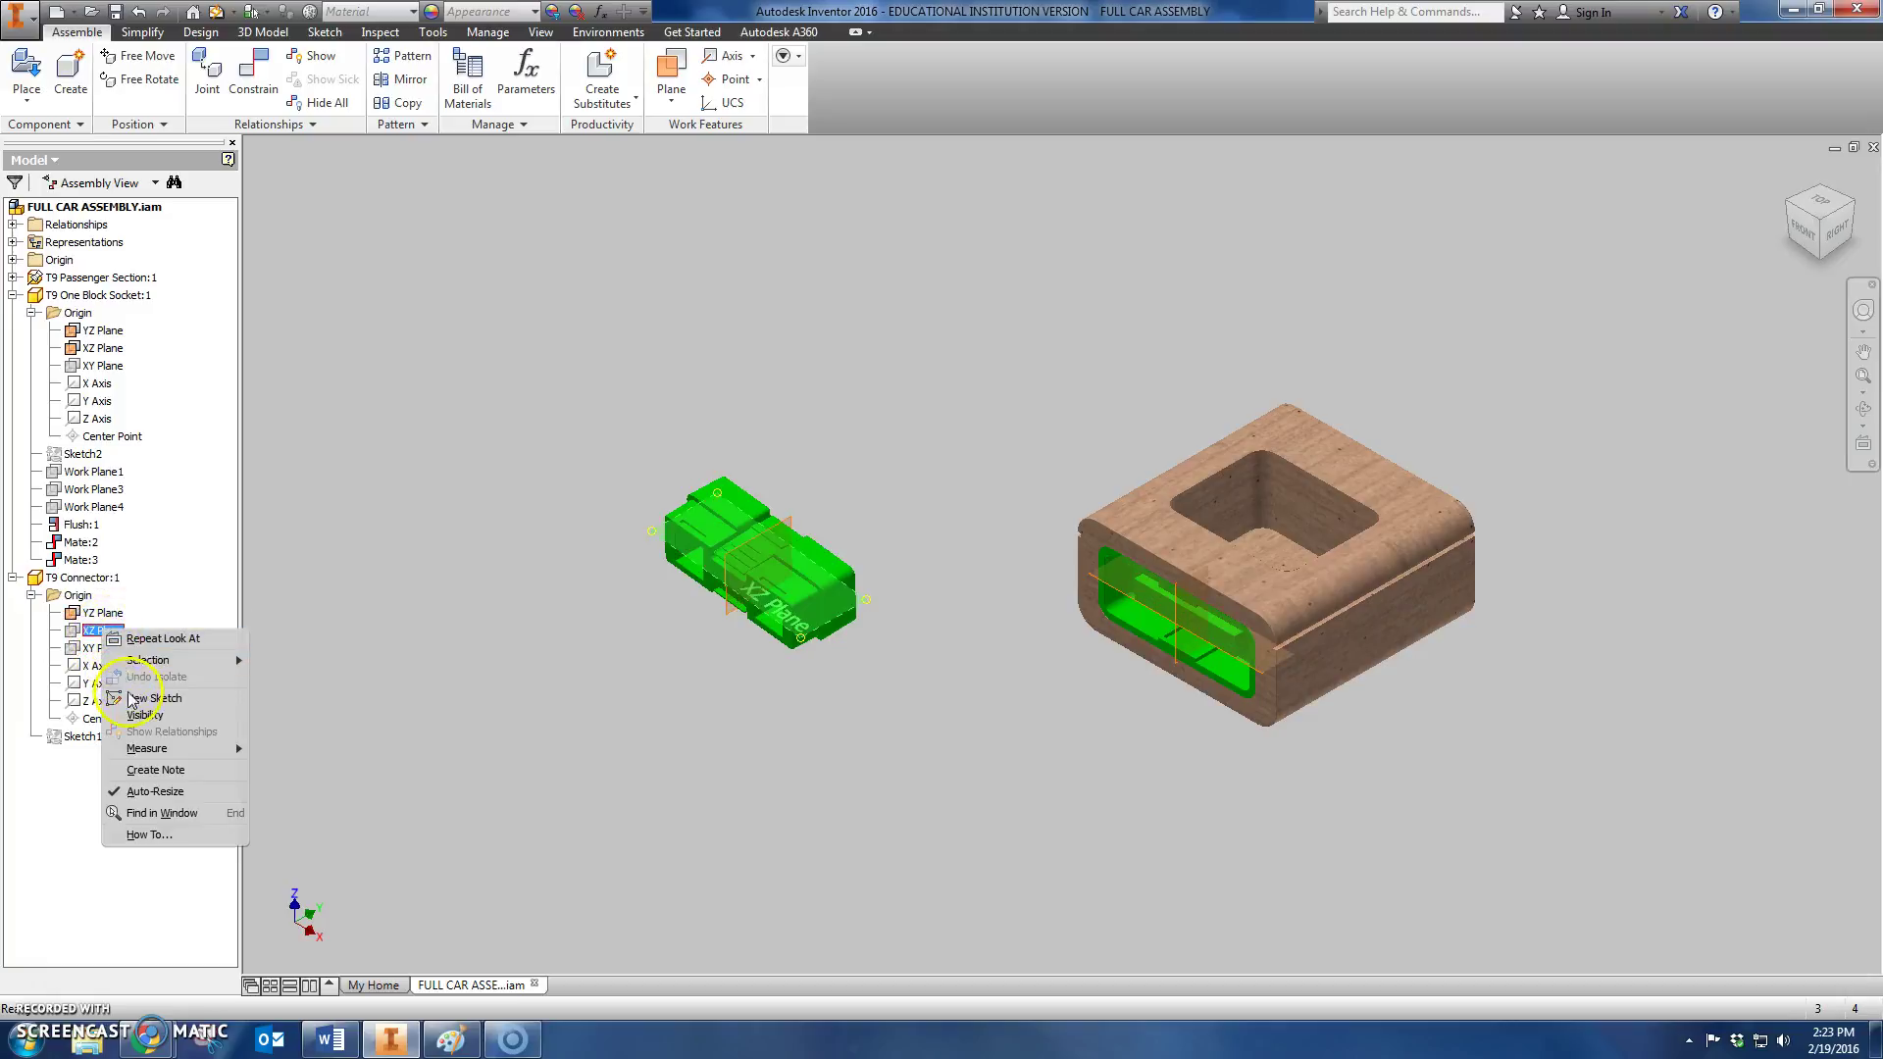
{"action": "left_click", "coordinate": [145, 715]}
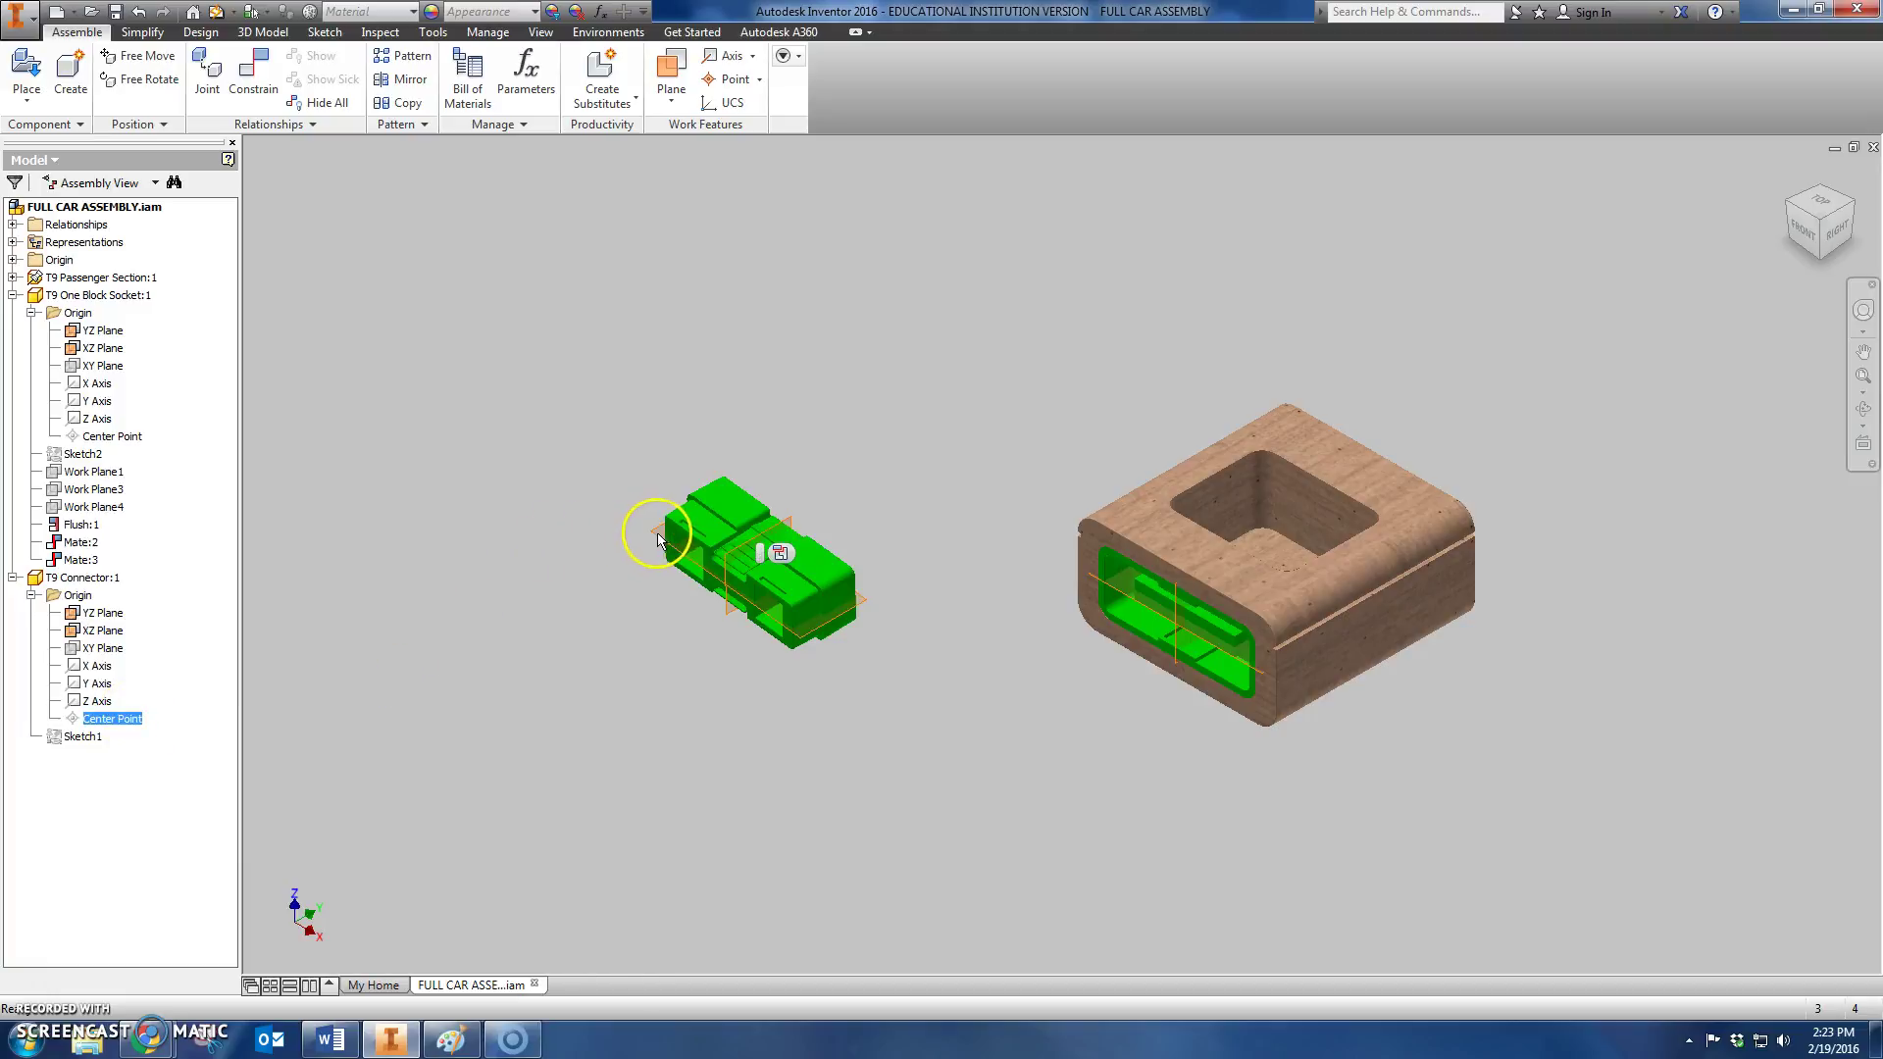
Step: Open and dismiss the Work Plane list, then zoom and tilt to view the parts from above
{"action": "left_click", "coordinate": [667, 94]}
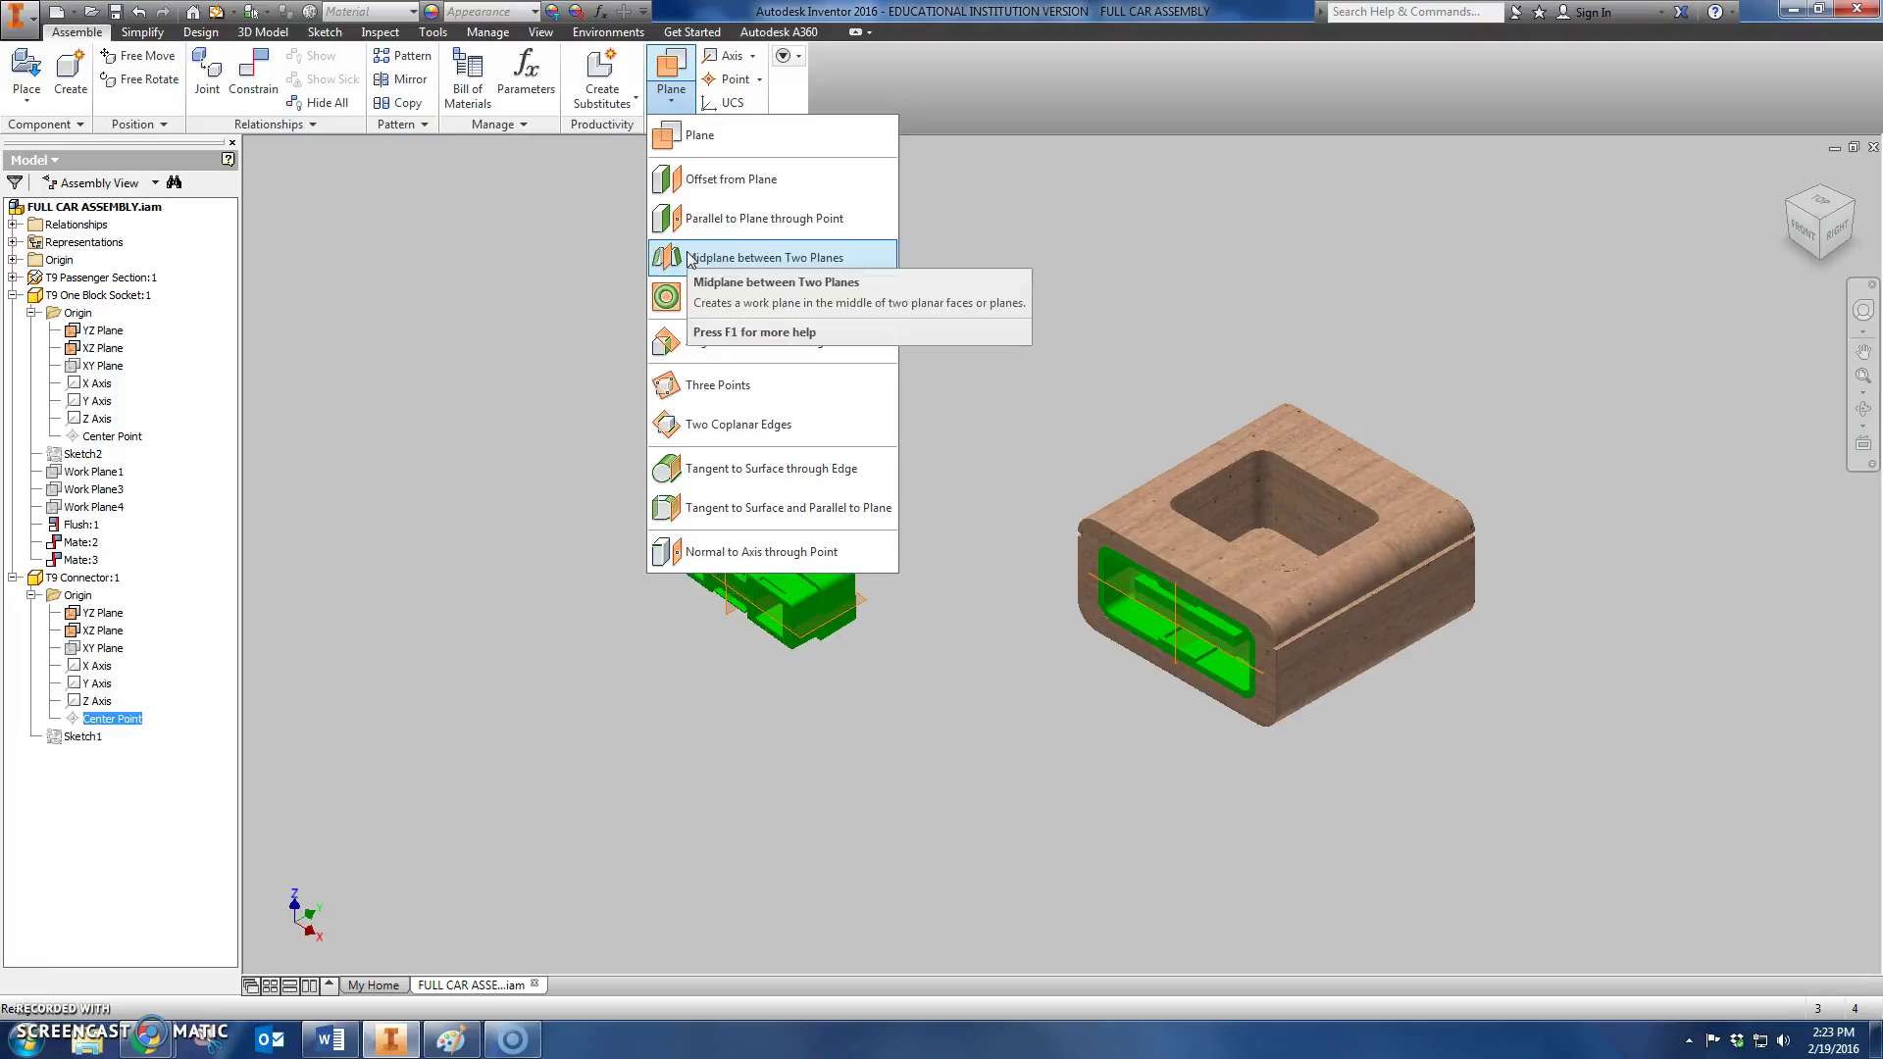
{"action": "left_click", "coordinate": [575, 260]}
{"action": "scroll", "coordinate": [1051, 651], "scroll_direction": "up", "scroll_amount": 2}
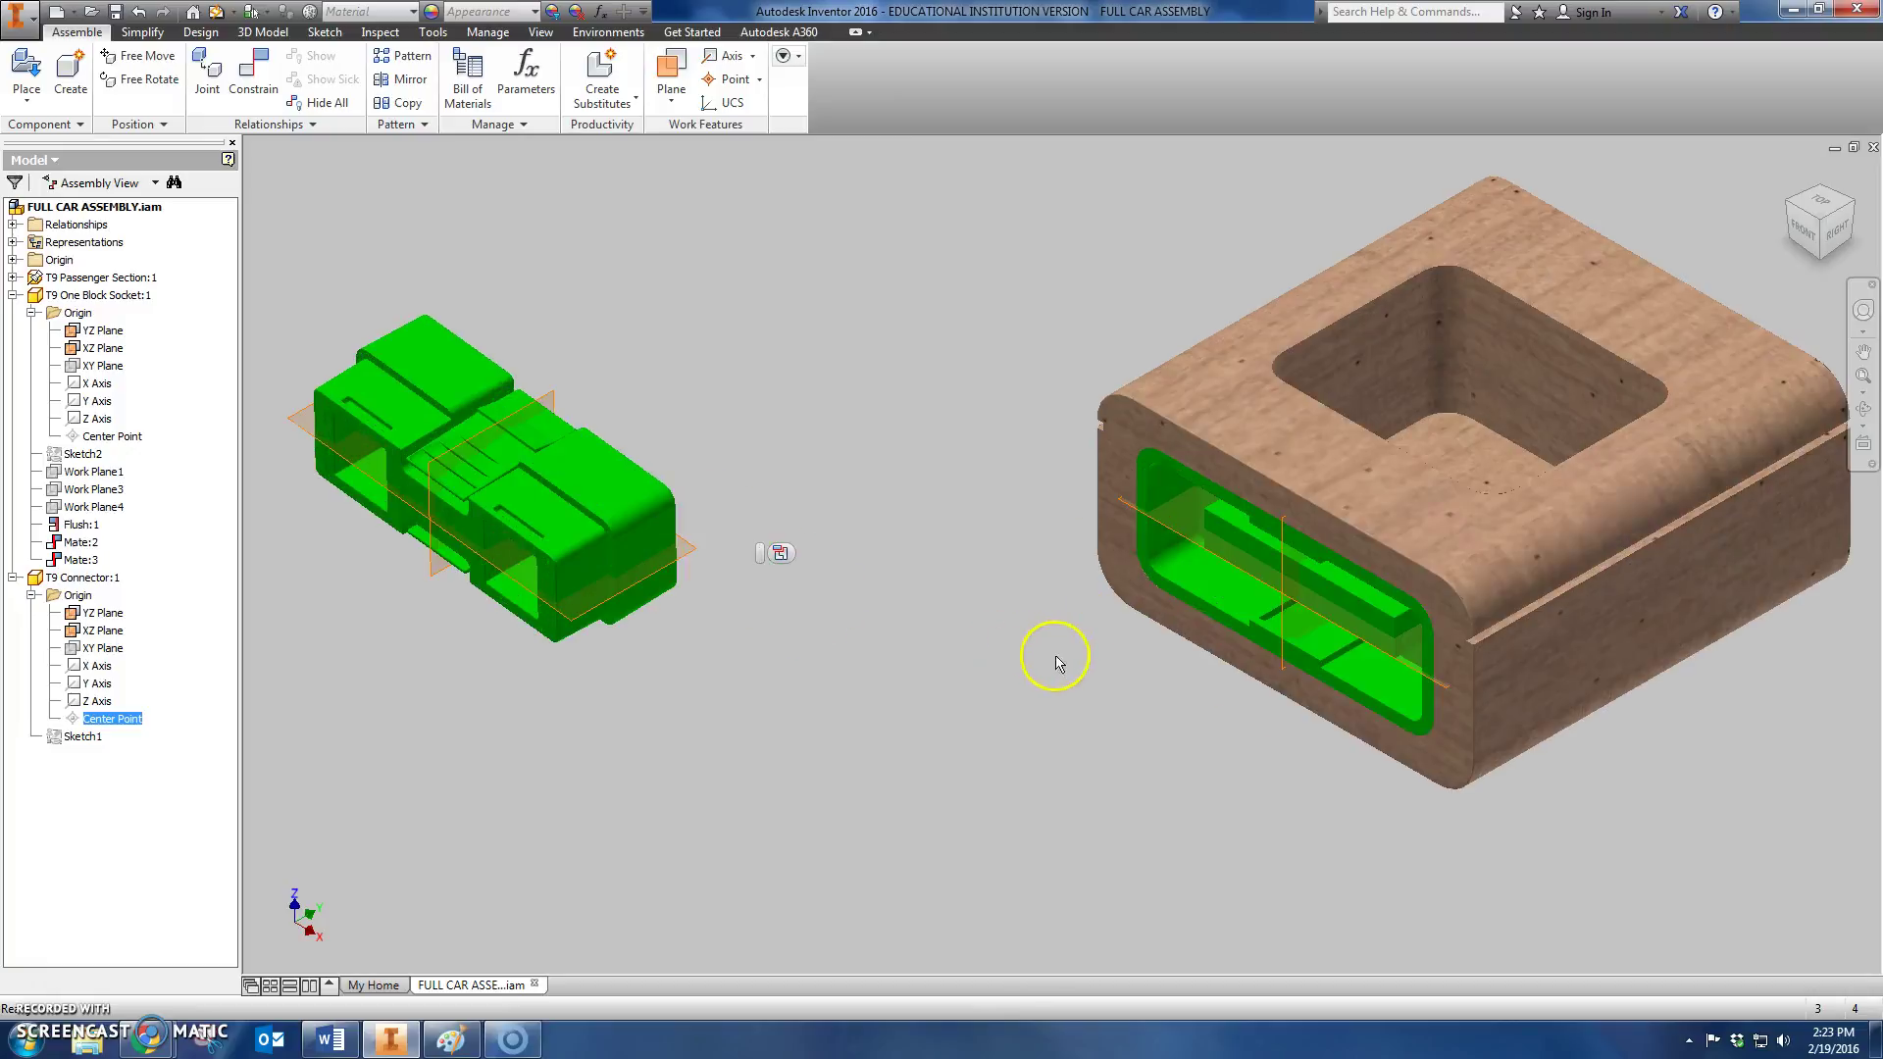
{"action": "middle_click_drag", "start_coordinate": [1050, 652], "coordinate": [1067, 597], "text": "shift"}
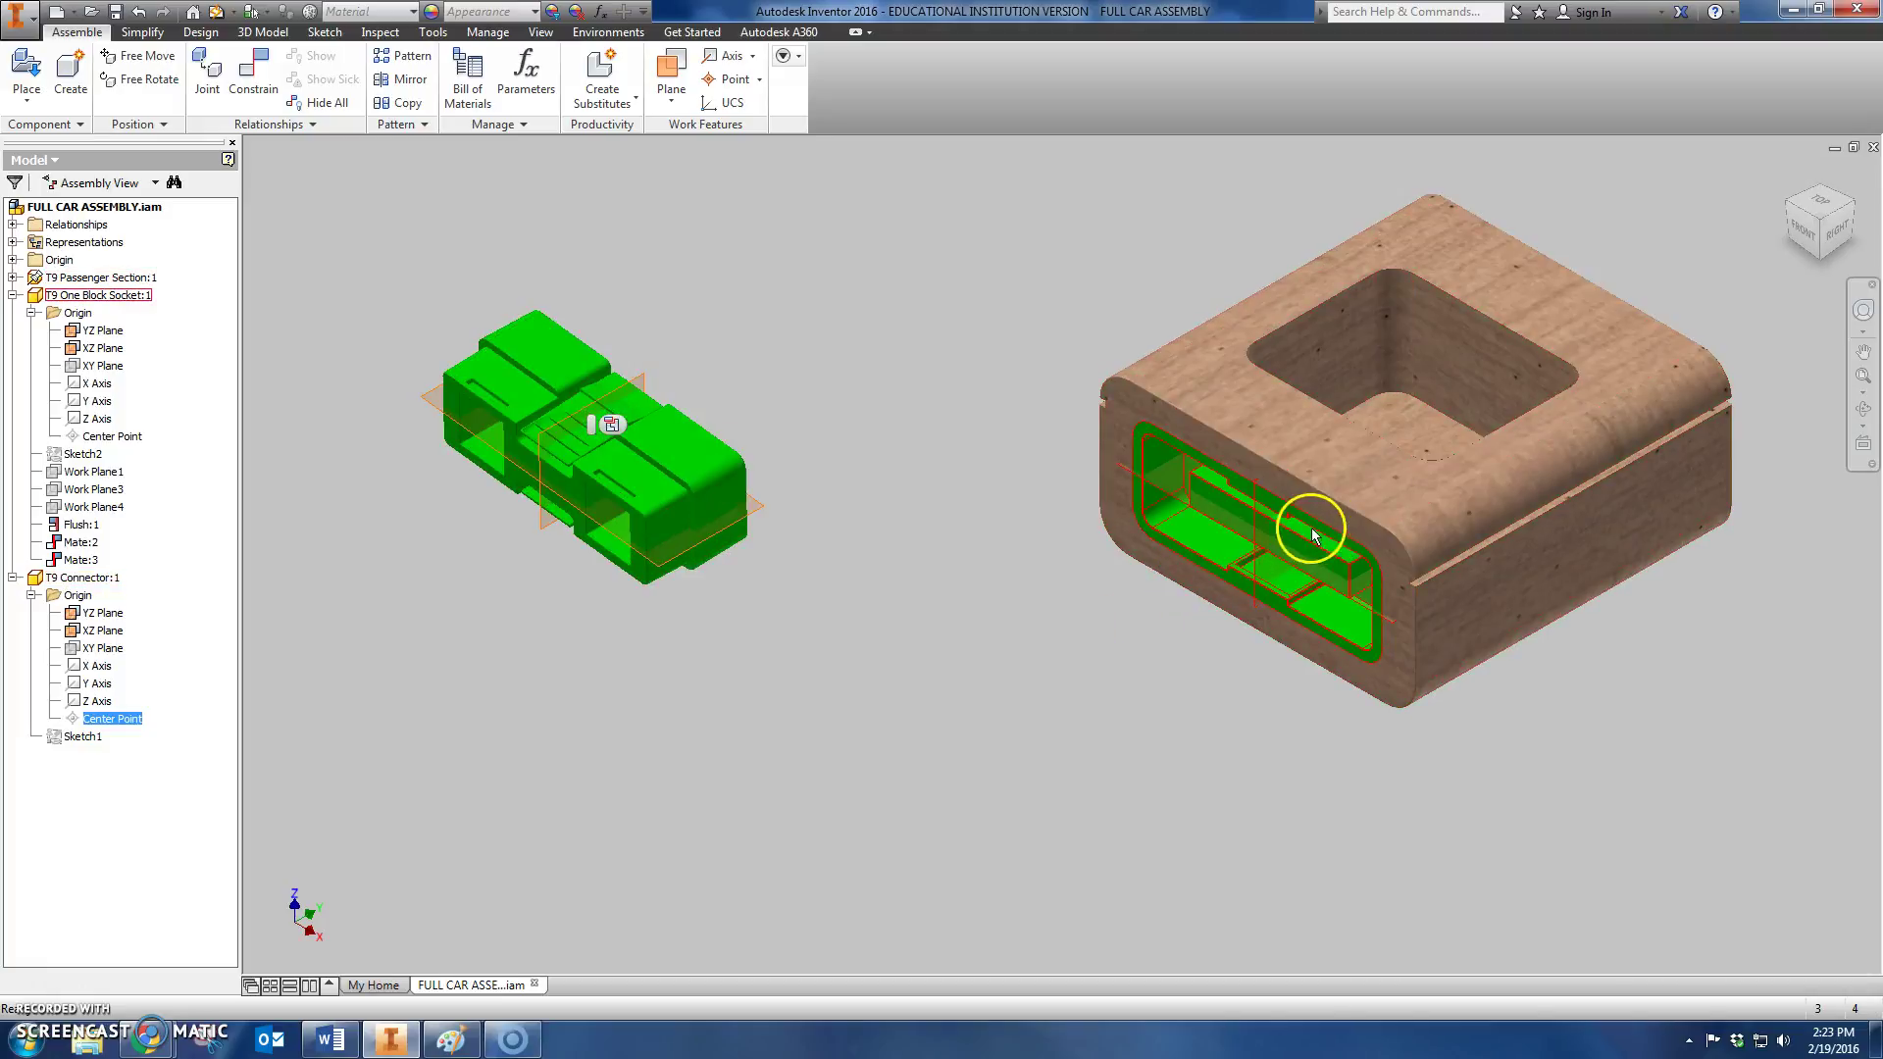
{"action": "left_click", "coordinate": [792, 392]}
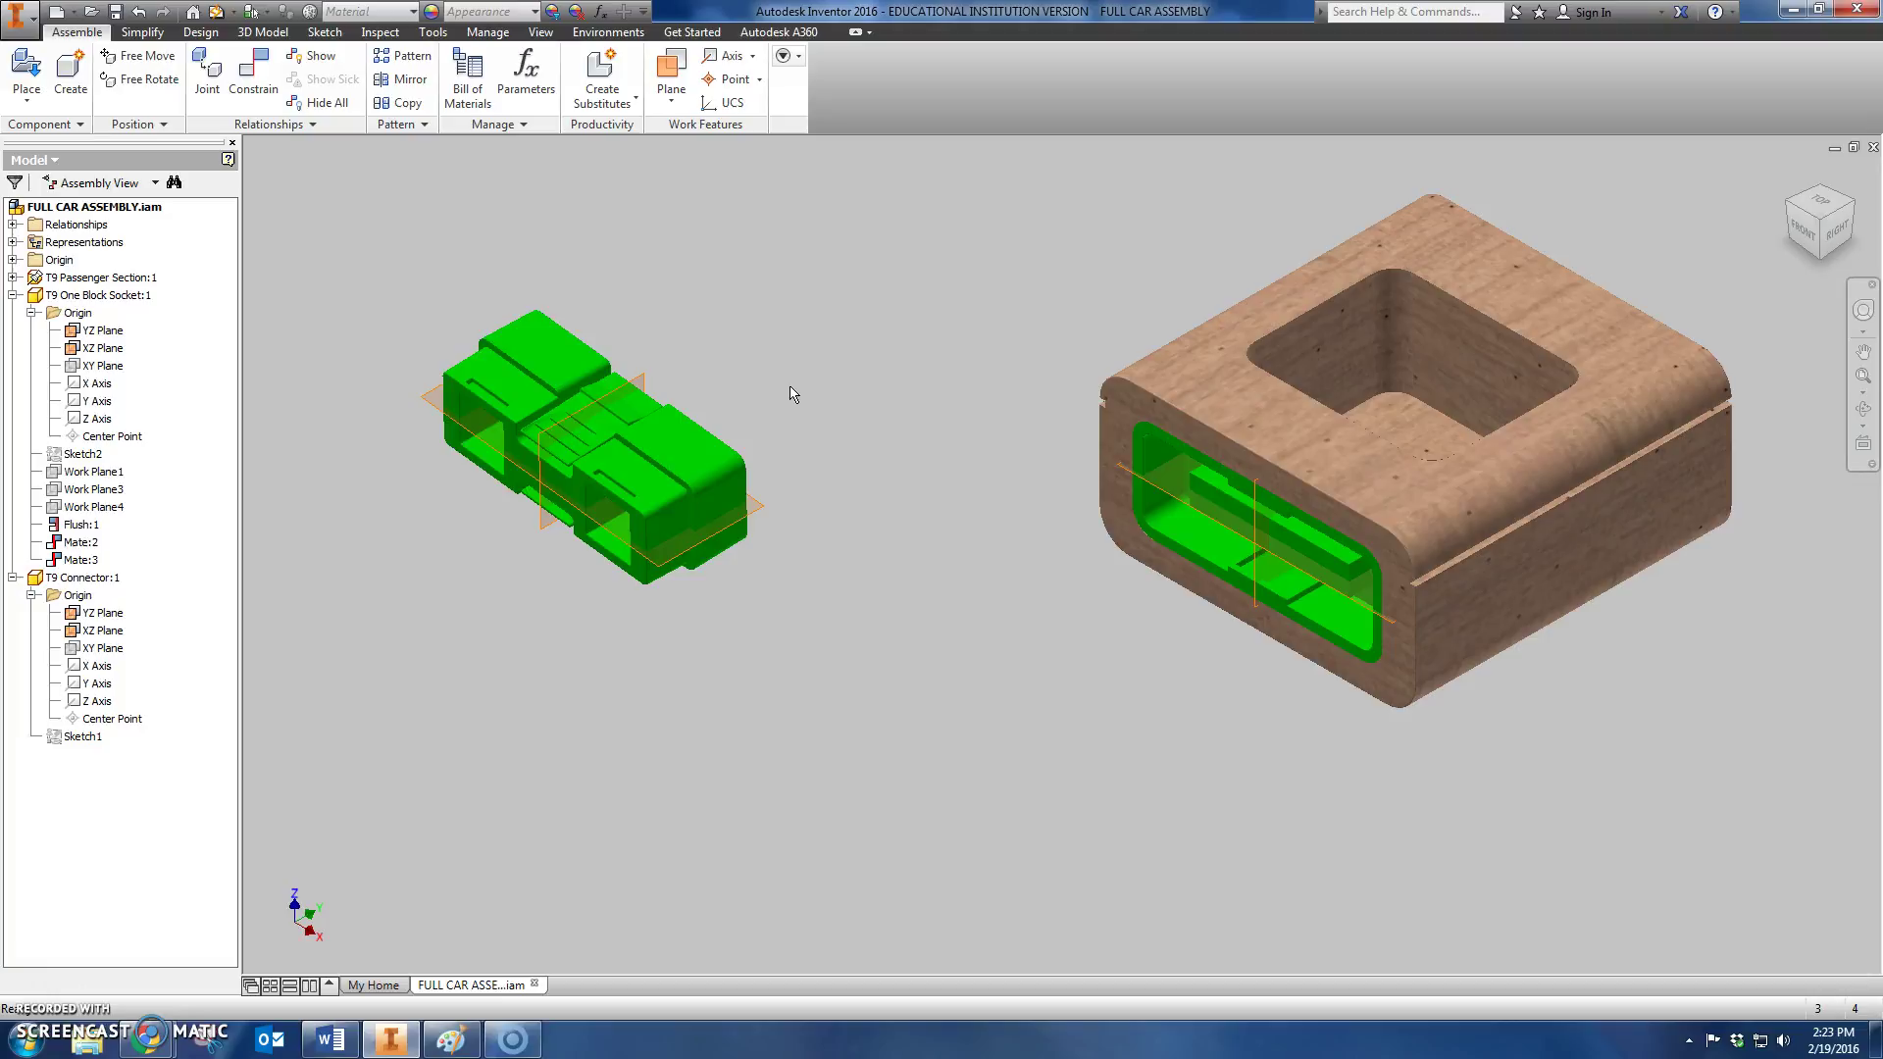
Step: Constrain the connector's YZ Plane flush to the socket's YZ Plane, creating Flush:2
{"action": "left_click", "coordinate": [258, 84]}
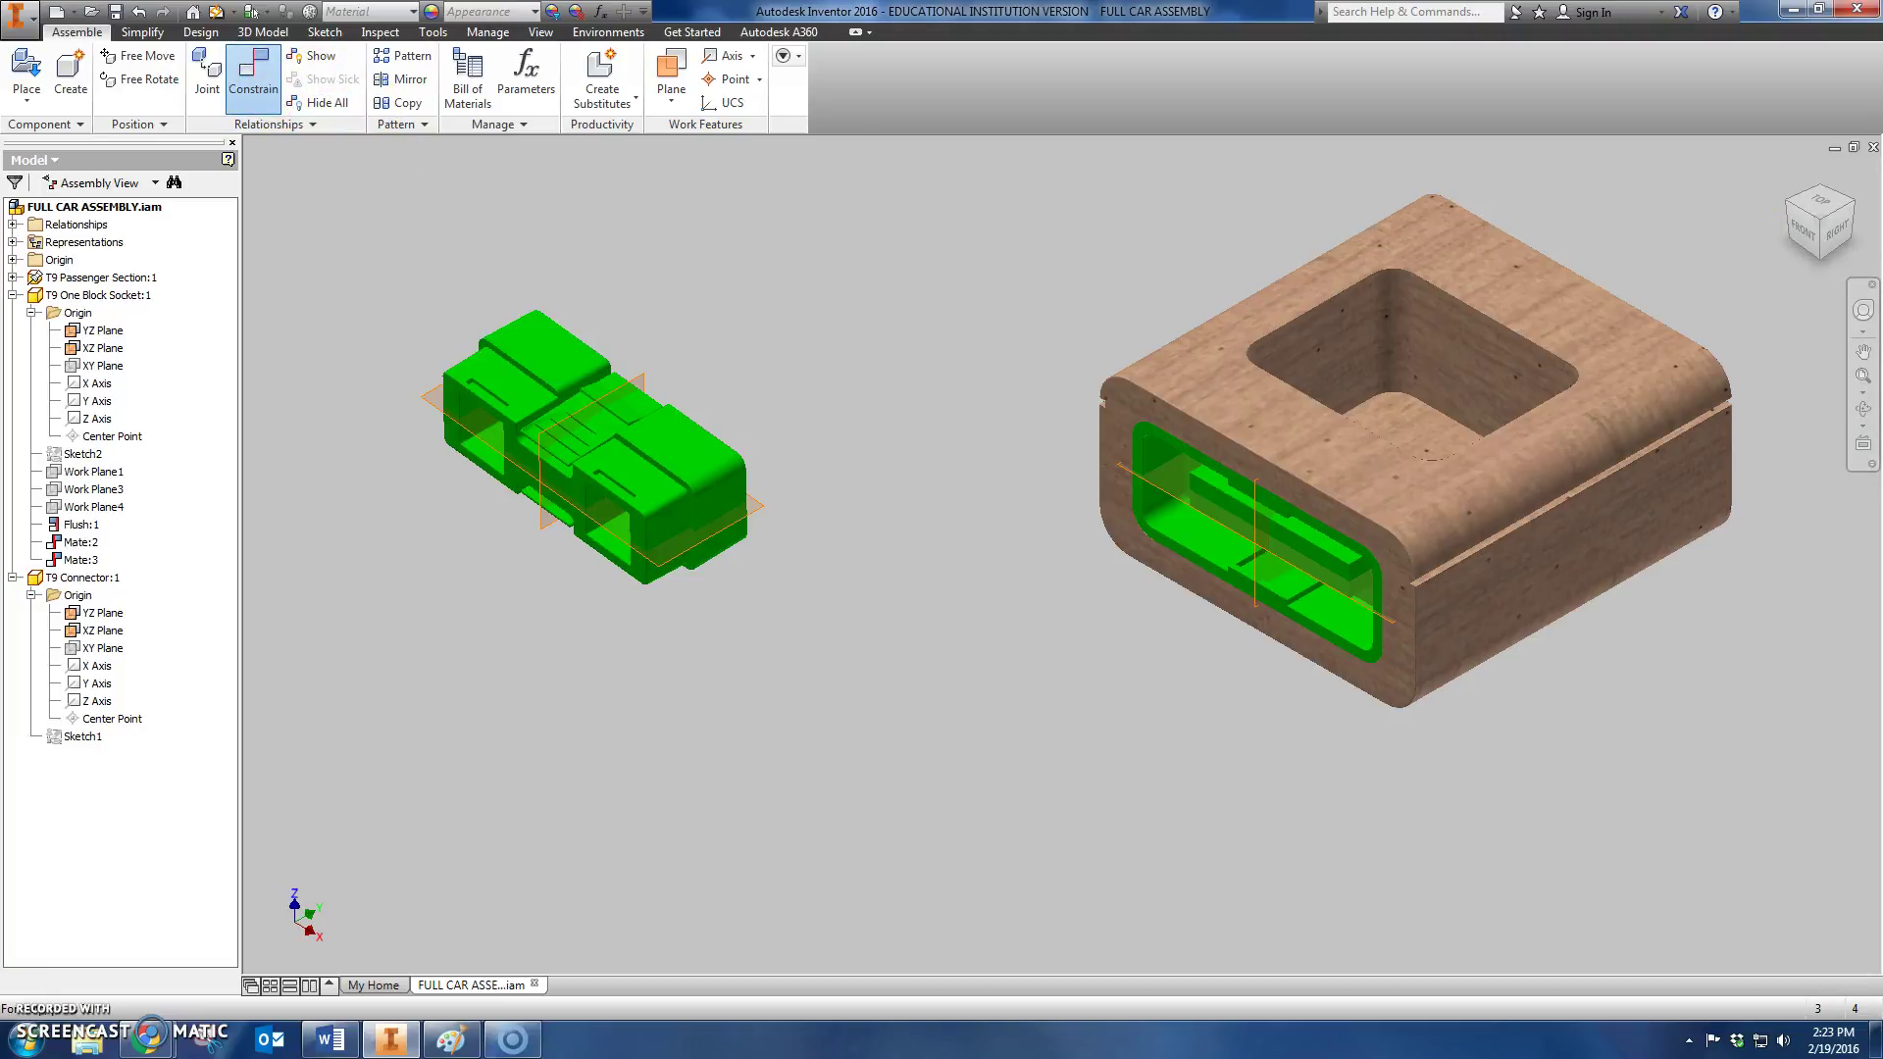
{"action": "left_click_drag", "start_coordinate": [1082, 123], "coordinate": [919, 68]}
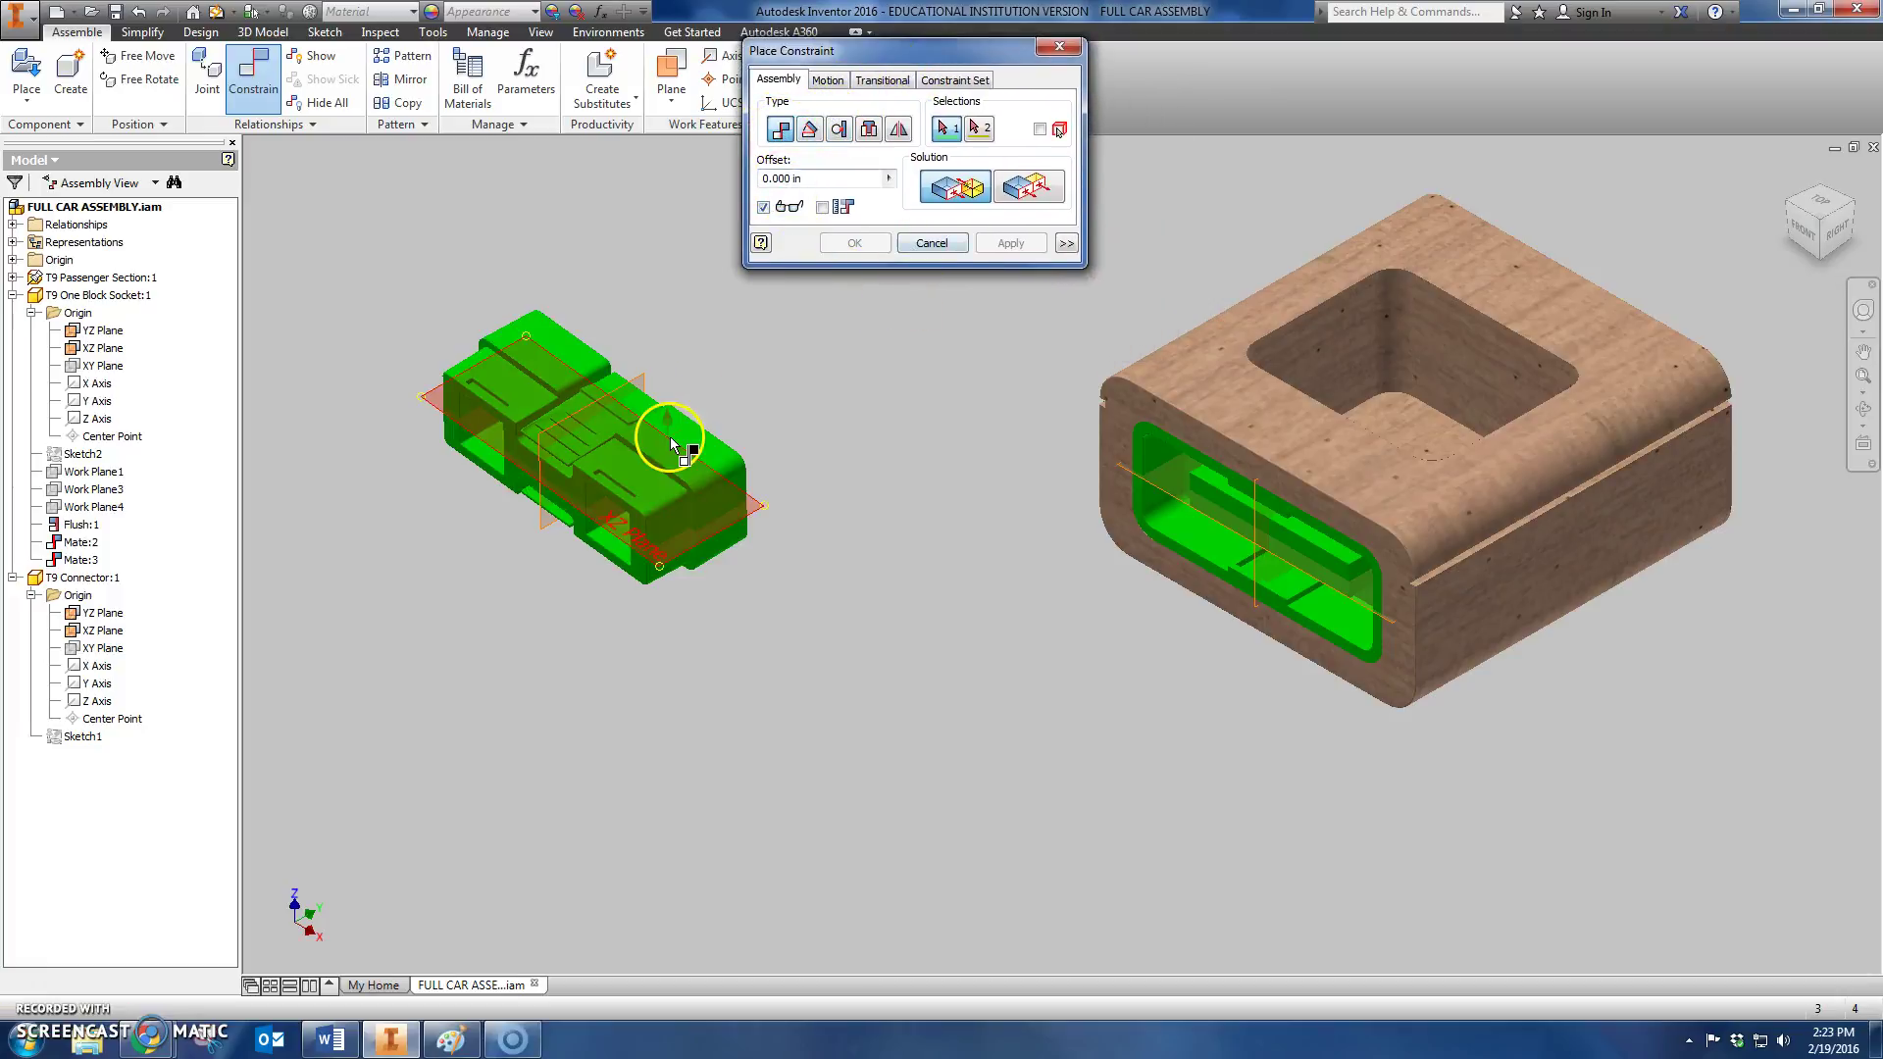
{"action": "scroll", "coordinate": [669, 444], "scroll_direction": "down", "scroll_amount": 3}
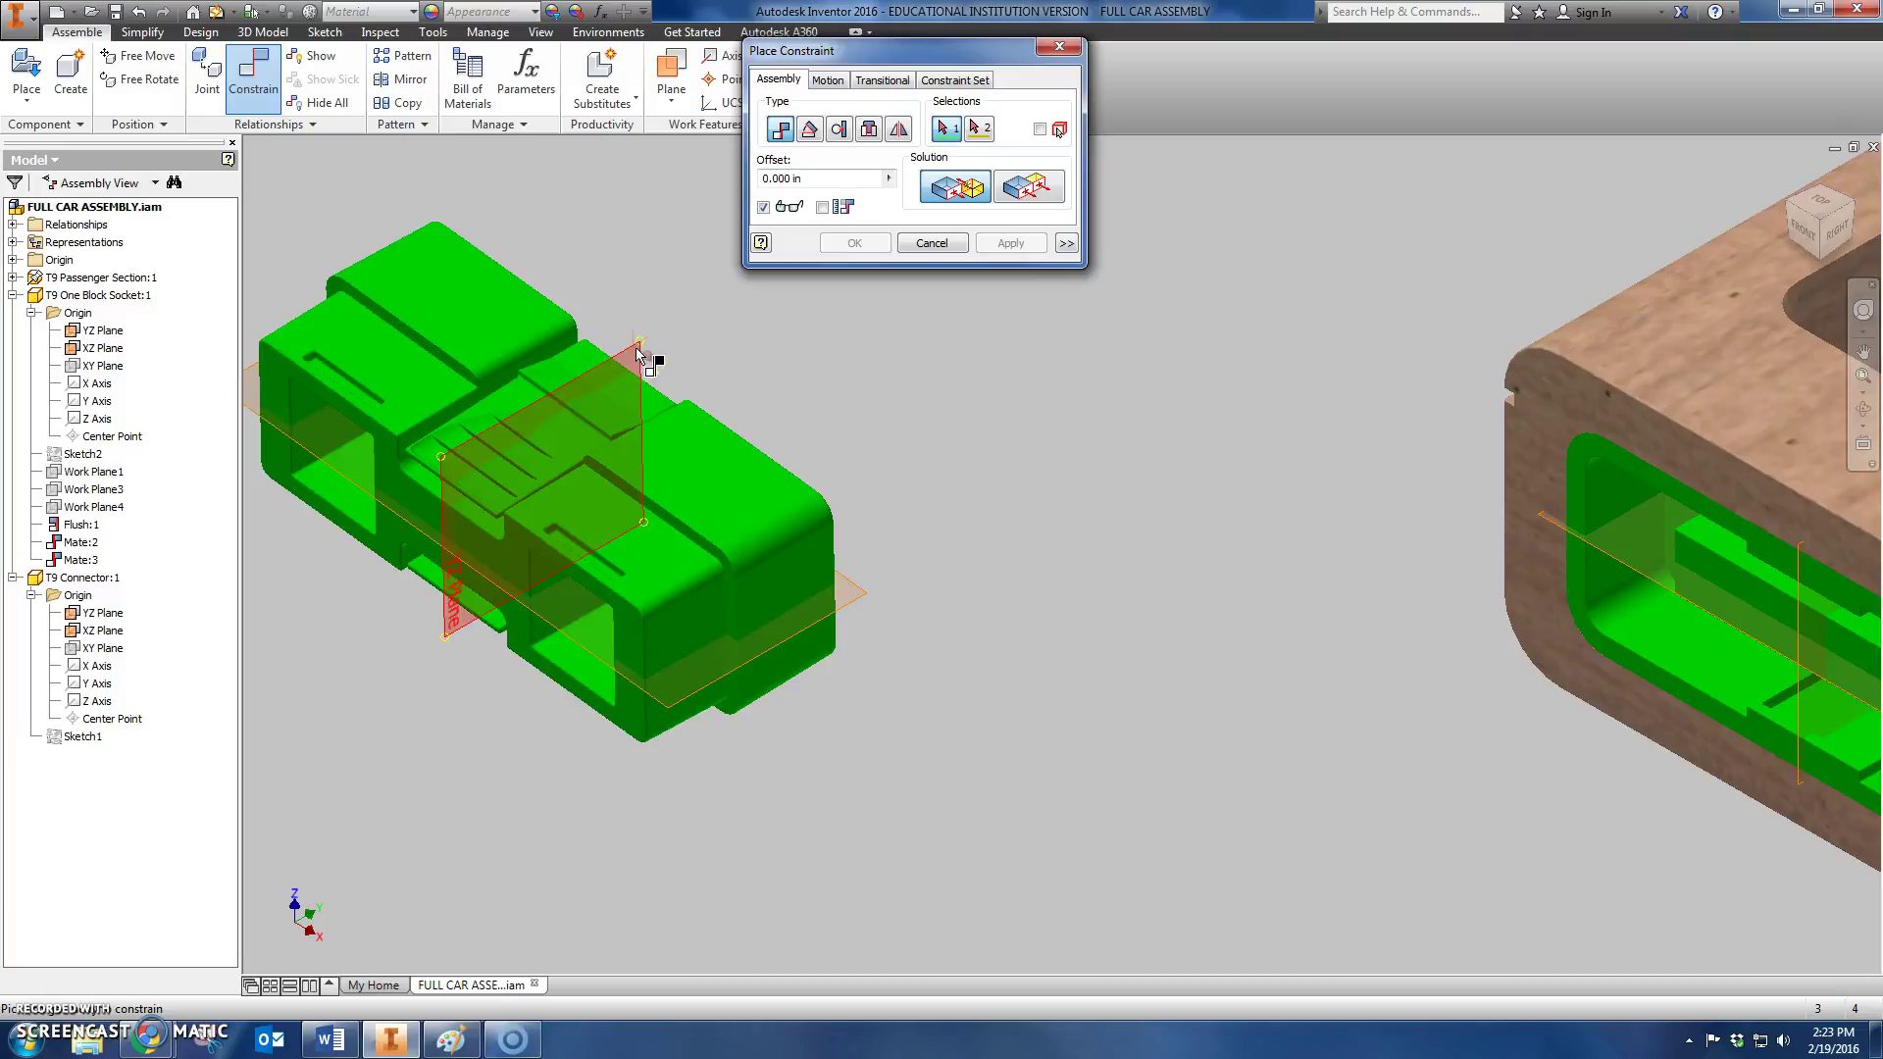
{"action": "left_click", "coordinate": [637, 350]}
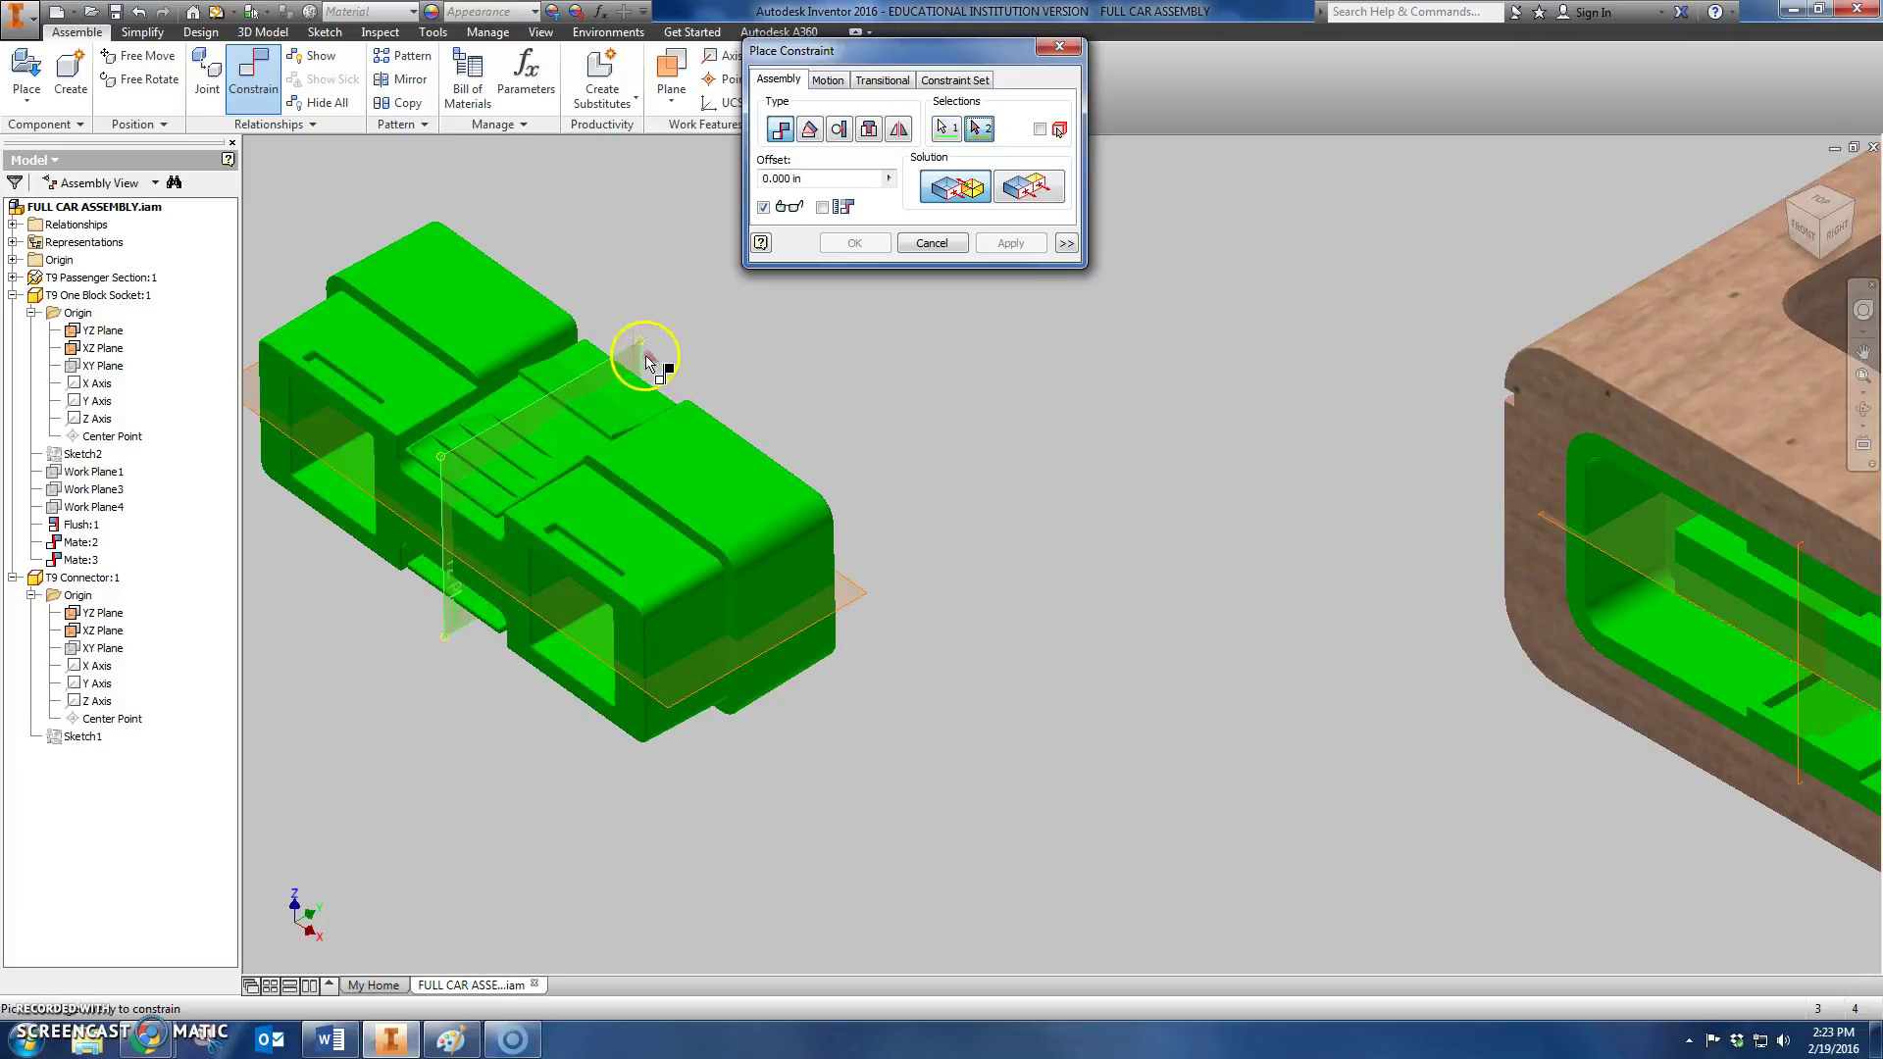
{"action": "middle_click_drag", "start_coordinate": [958, 441], "coordinate": [592, 421]}
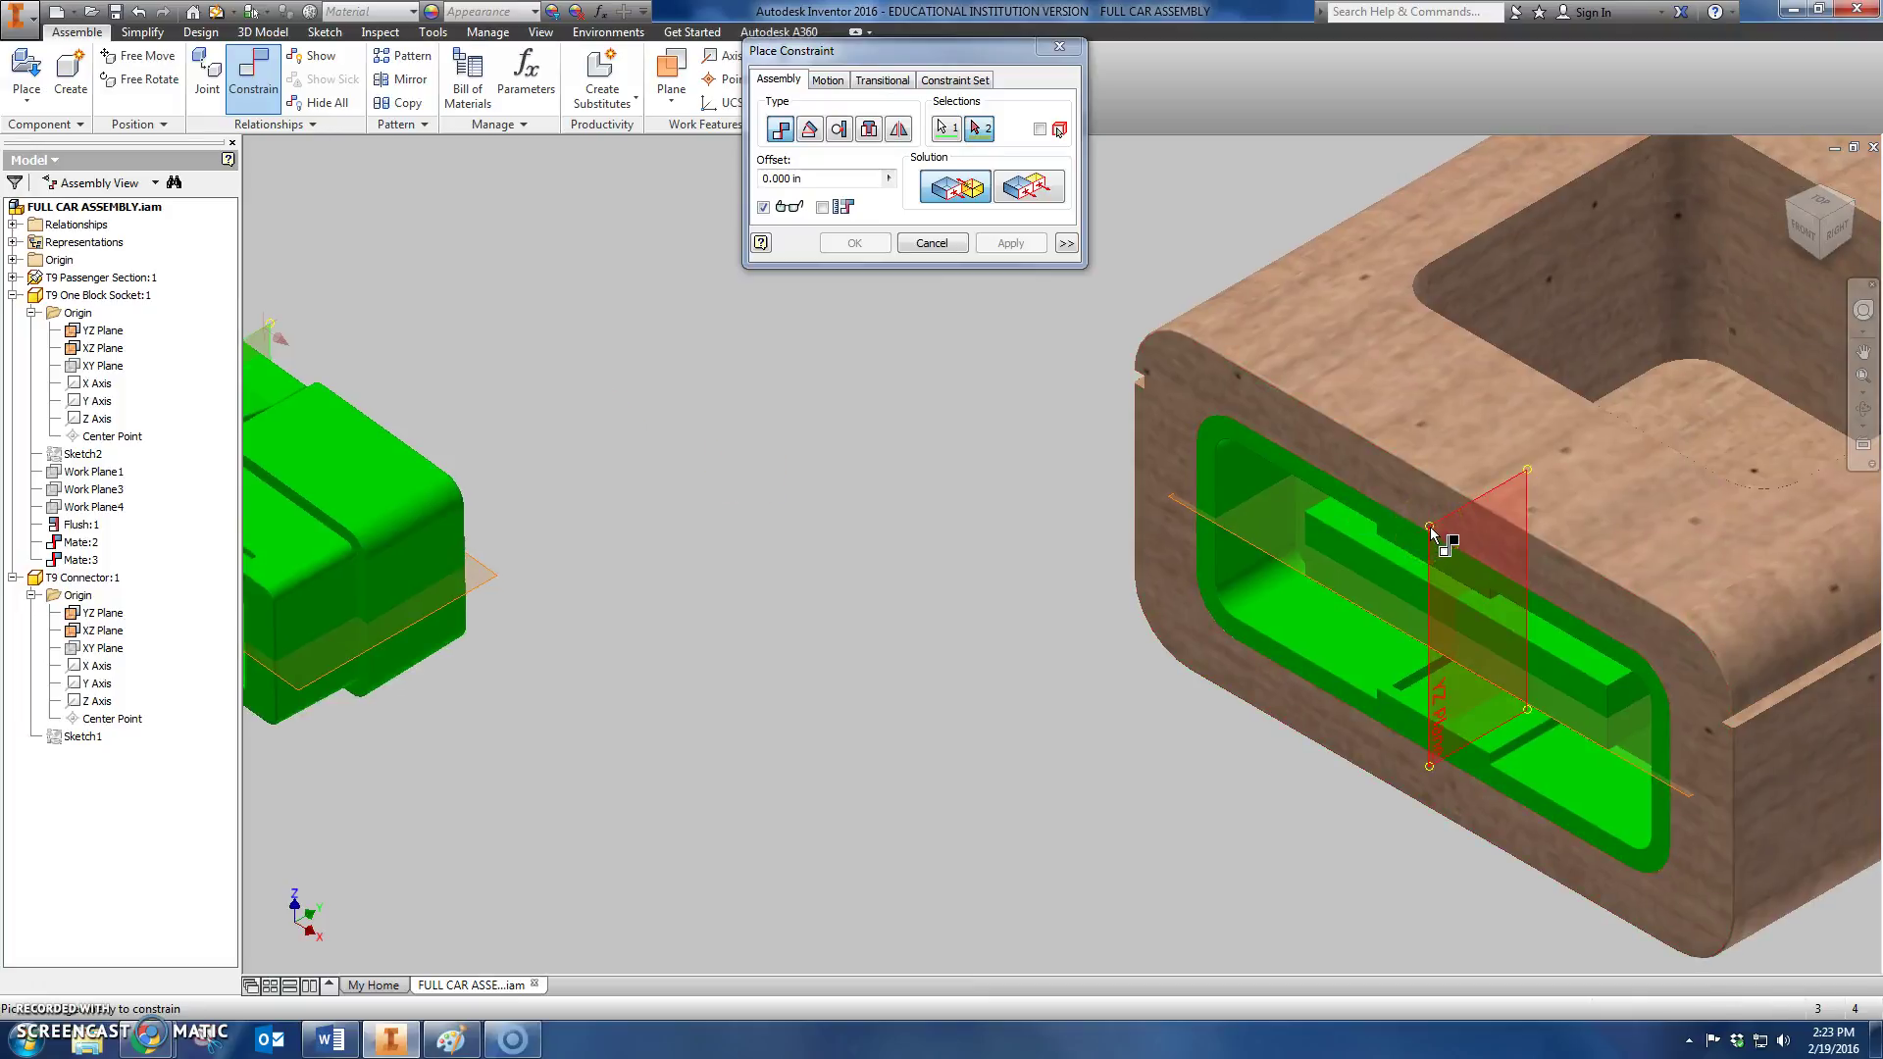
{"action": "mouse_move", "coordinate": [1432, 532]}
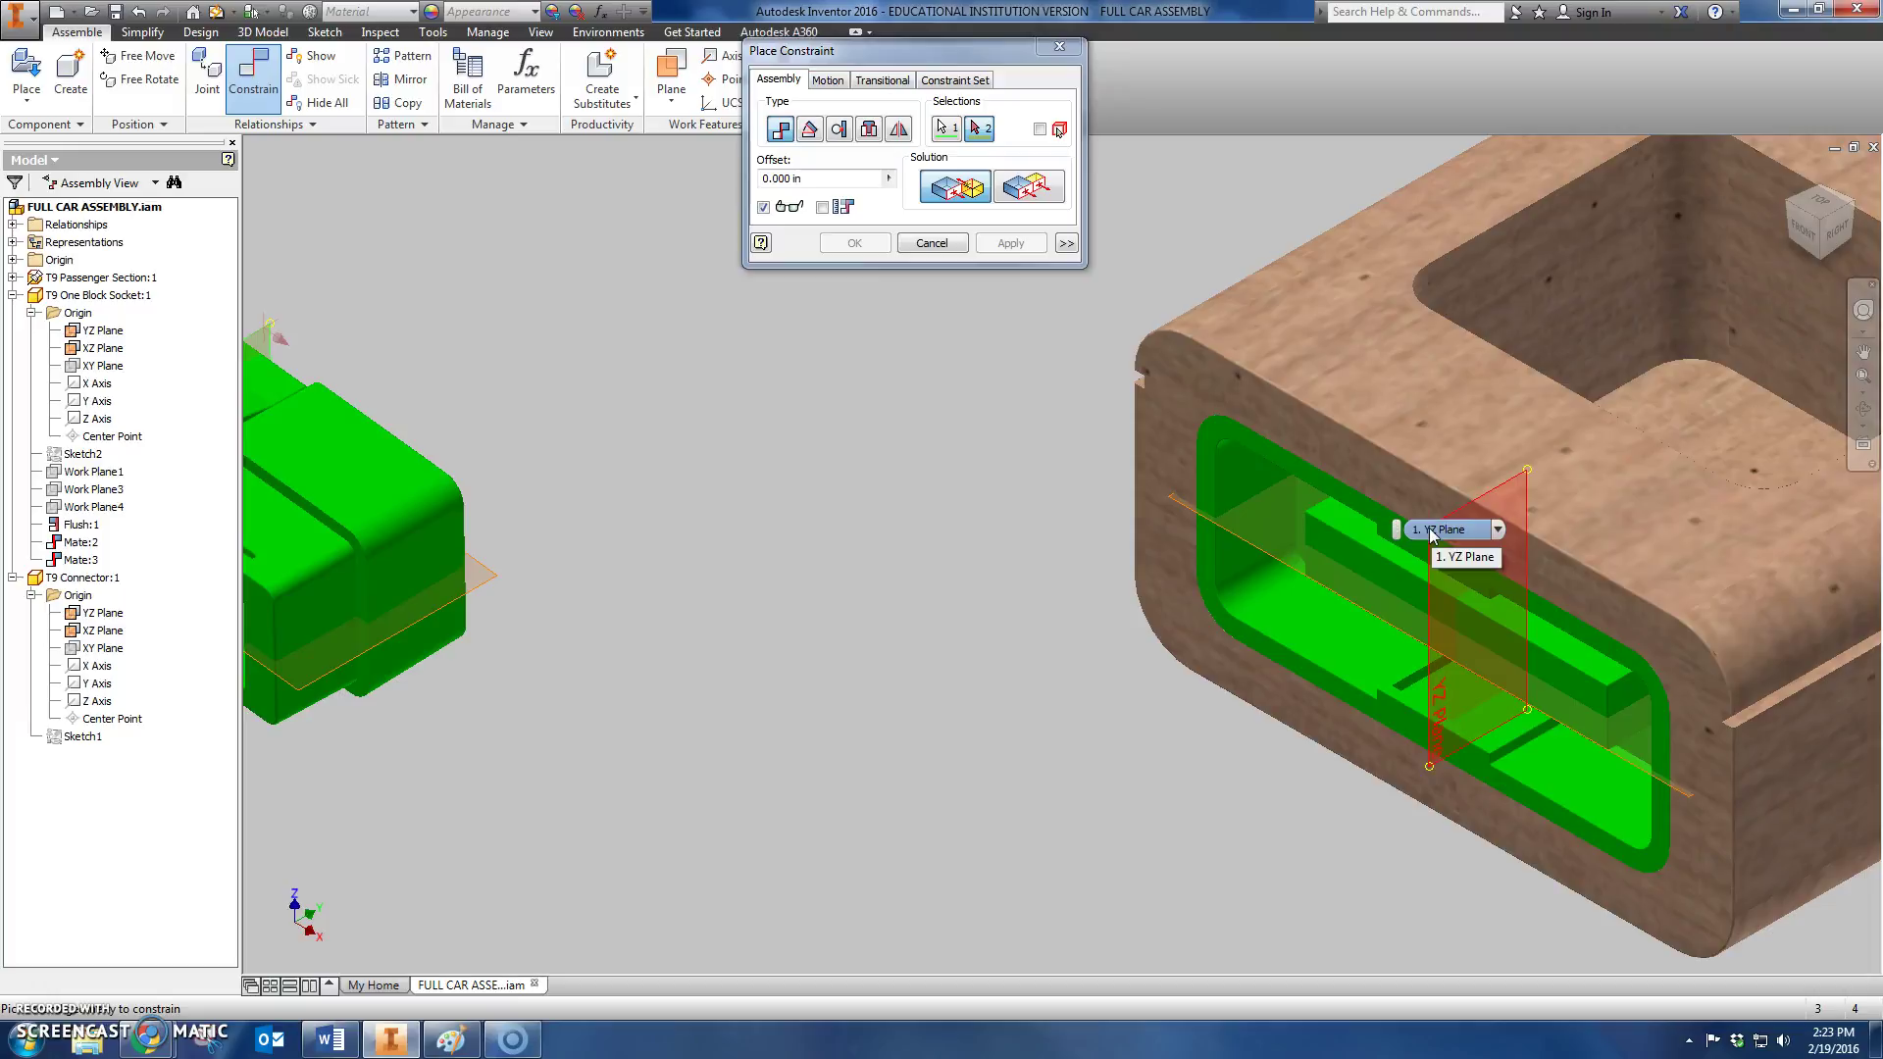
{"action": "left_click", "coordinate": [1432, 530]}
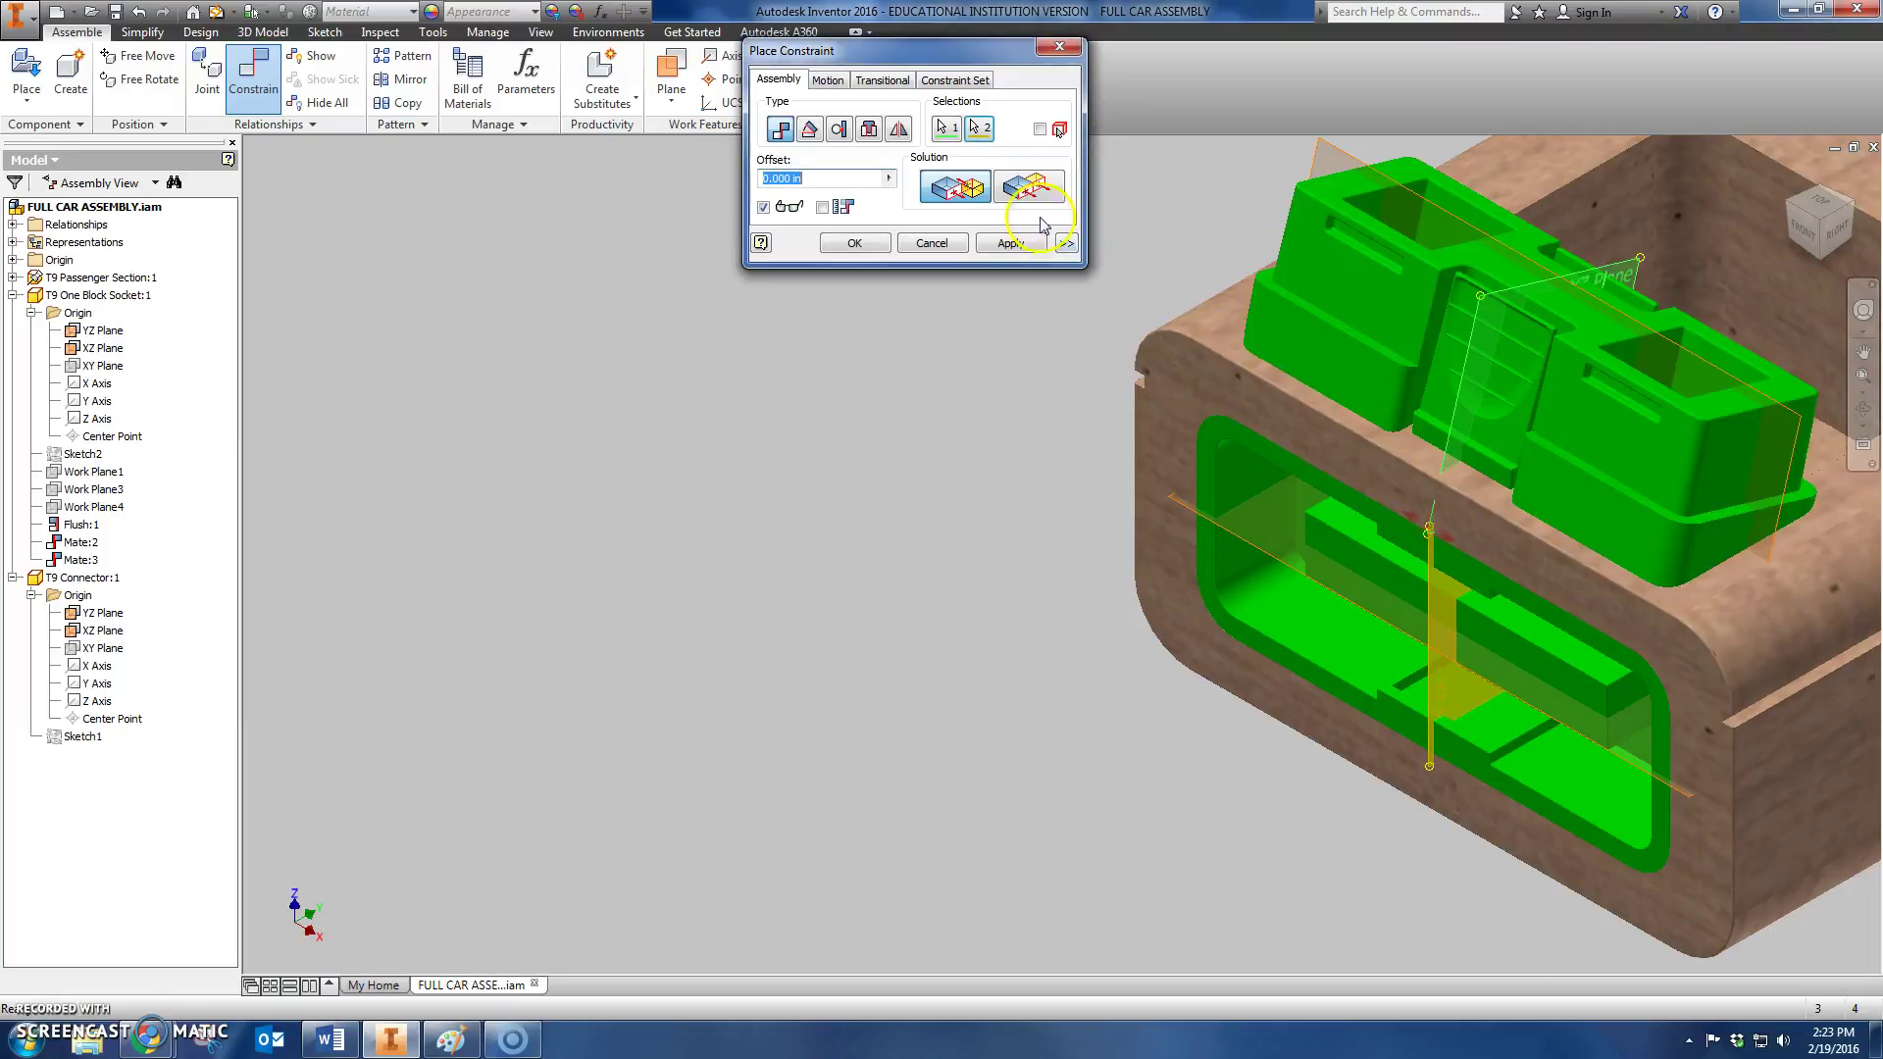
{"action": "left_click", "coordinate": [1031, 191]}
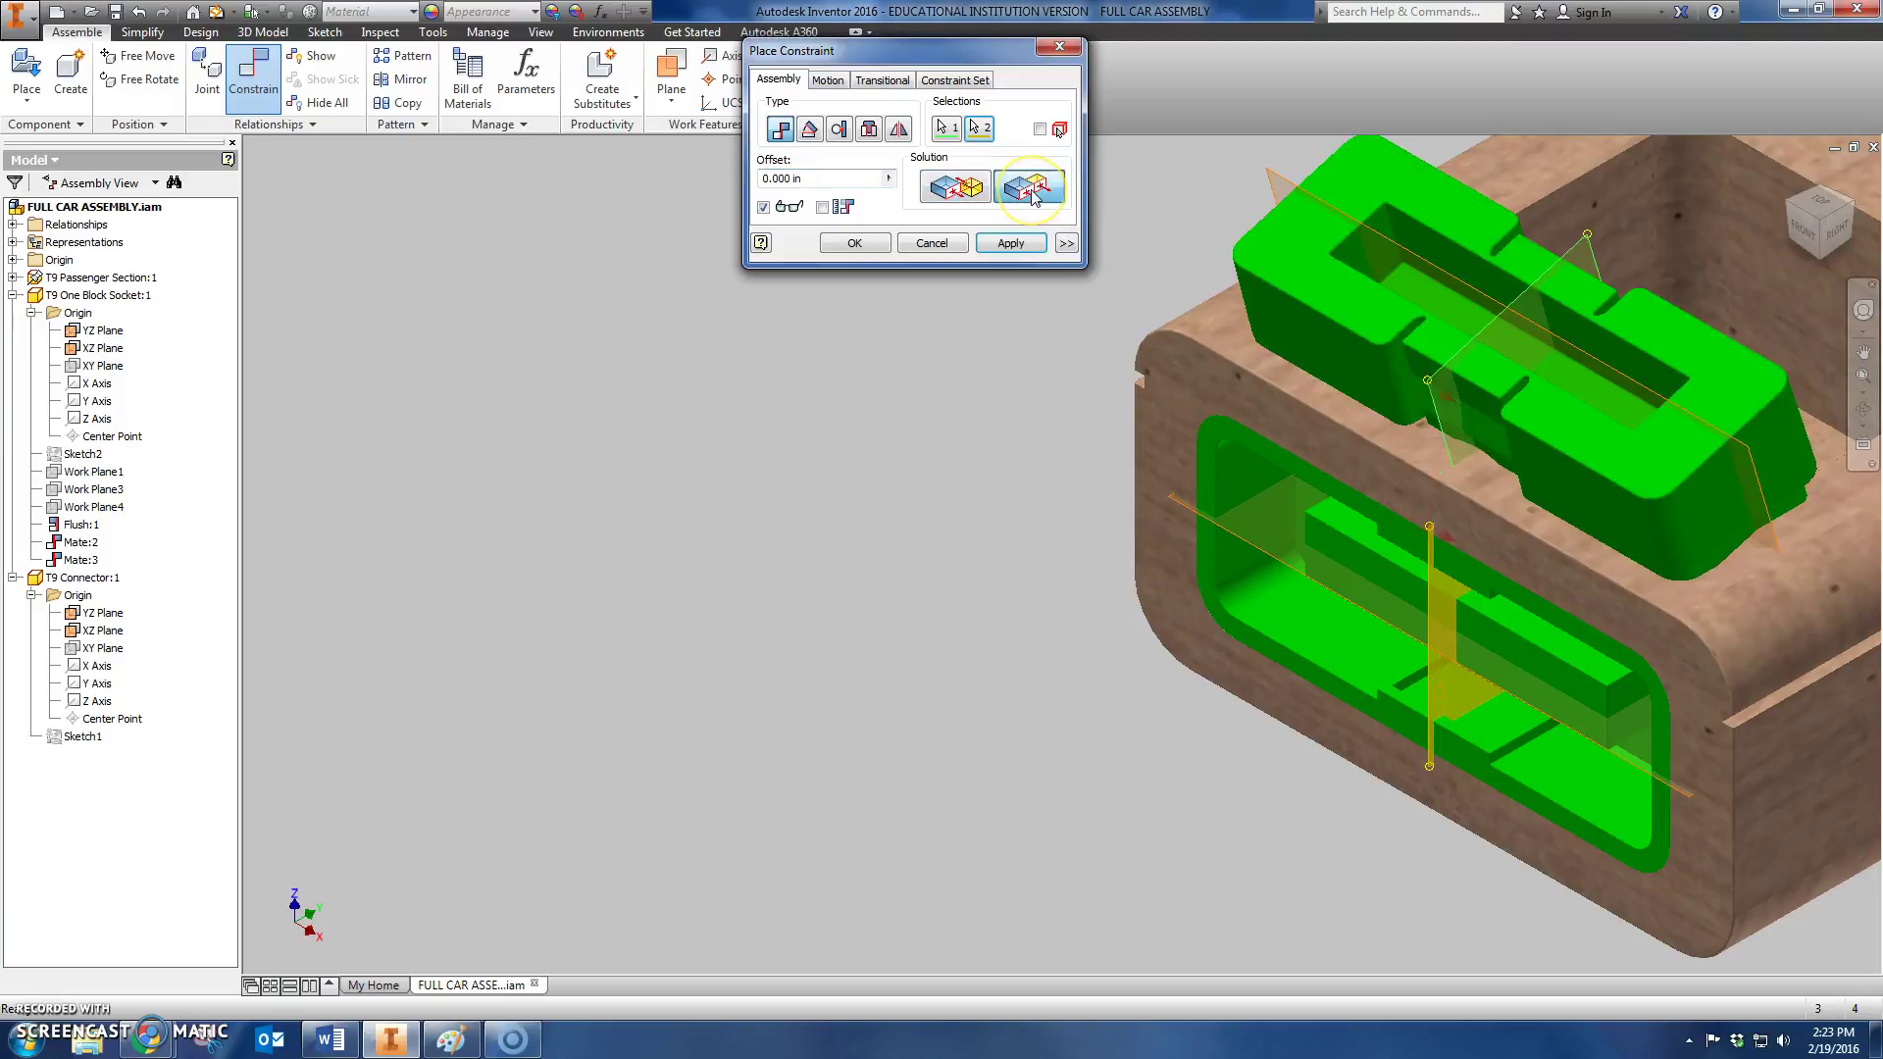
{"action": "left_click", "coordinate": [851, 245]}
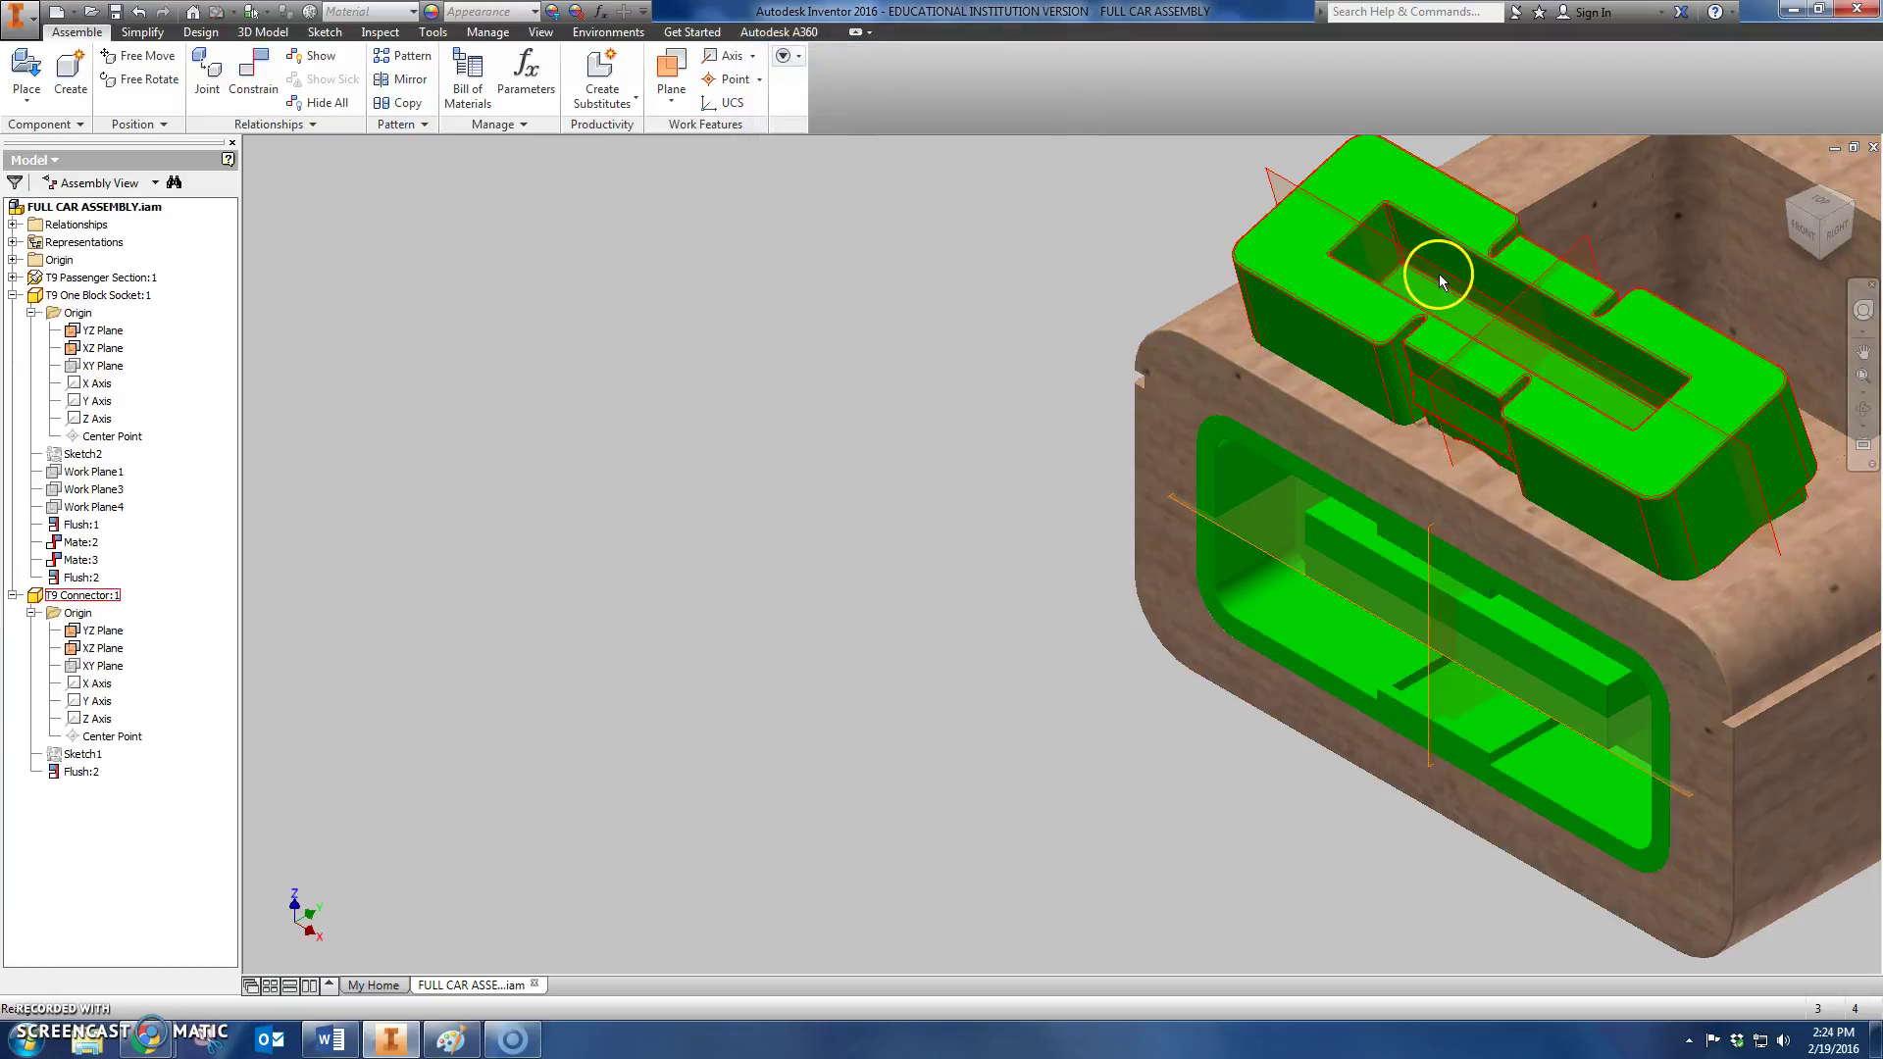
Step: Drag the connector through Right, Front and isometric views until it sits at the socket's lower left
{"action": "left_click_drag", "start_coordinate": [1438, 277], "coordinate": [1106, 618]}
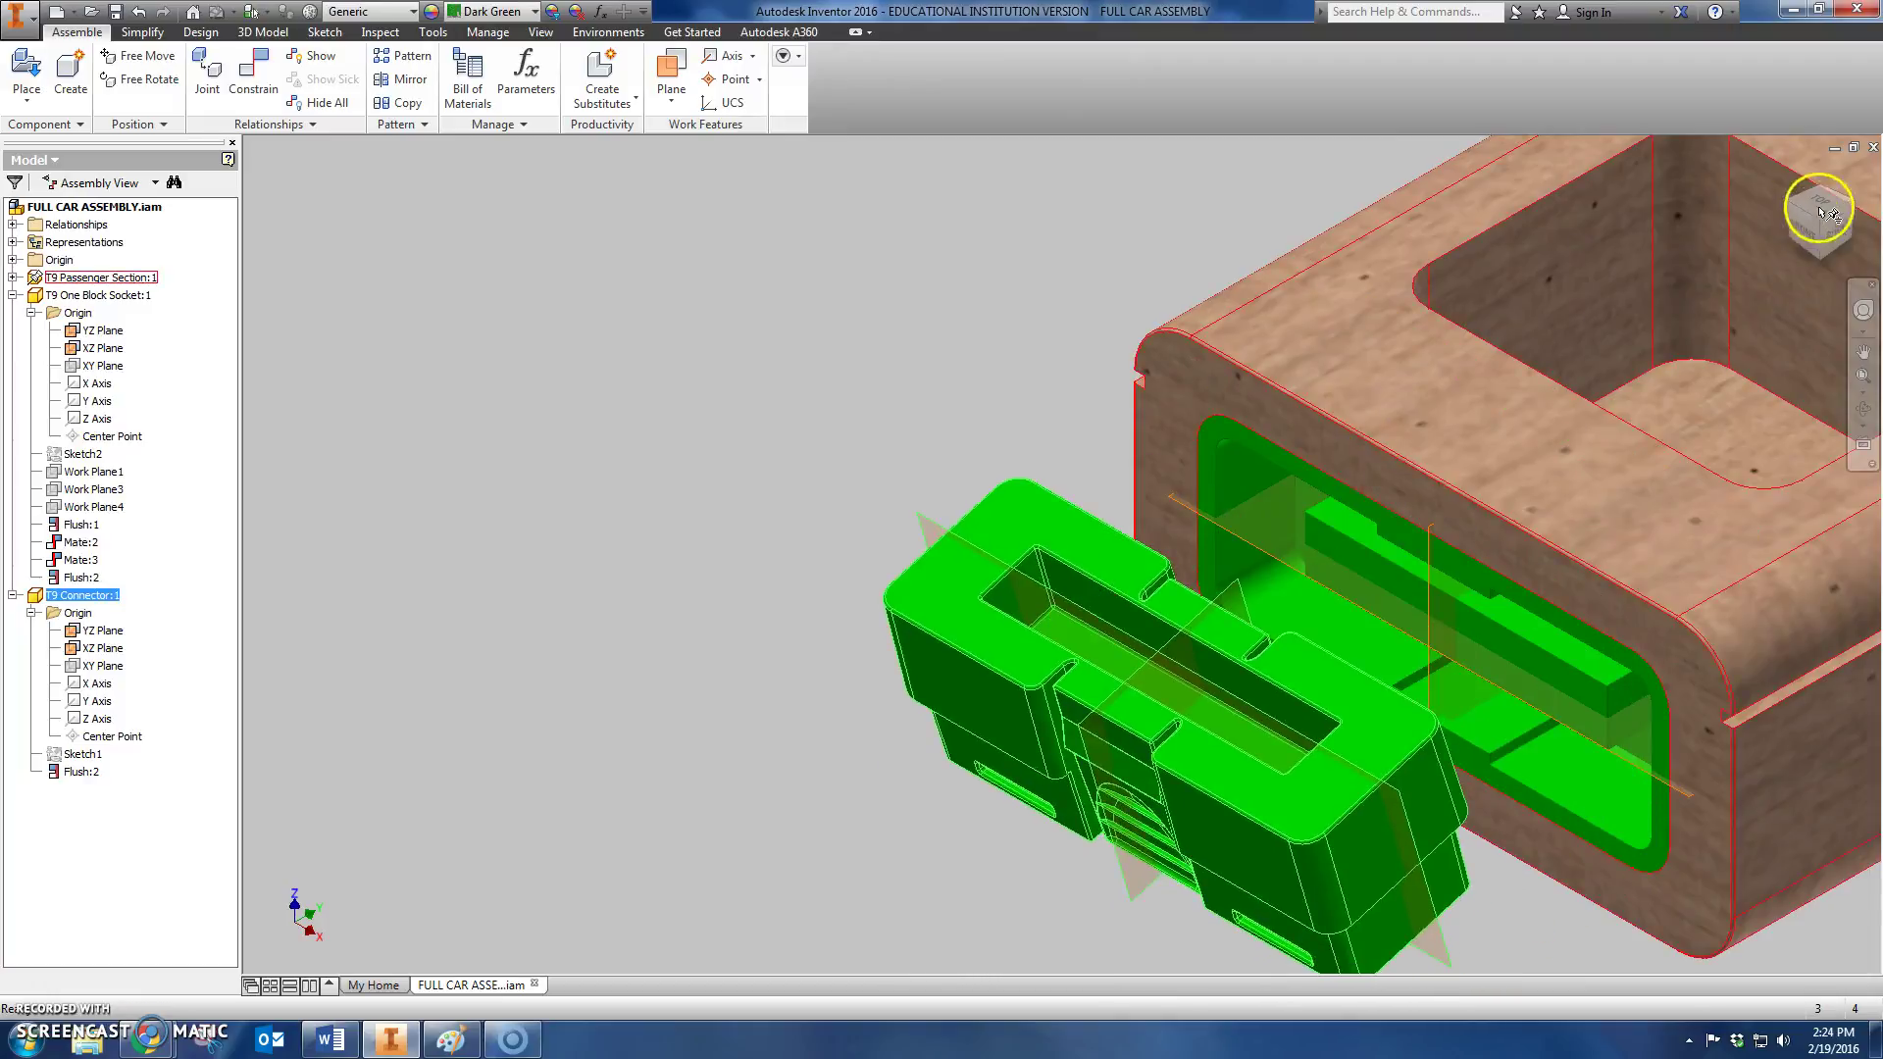
{"action": "left_click", "coordinate": [1844, 237]}
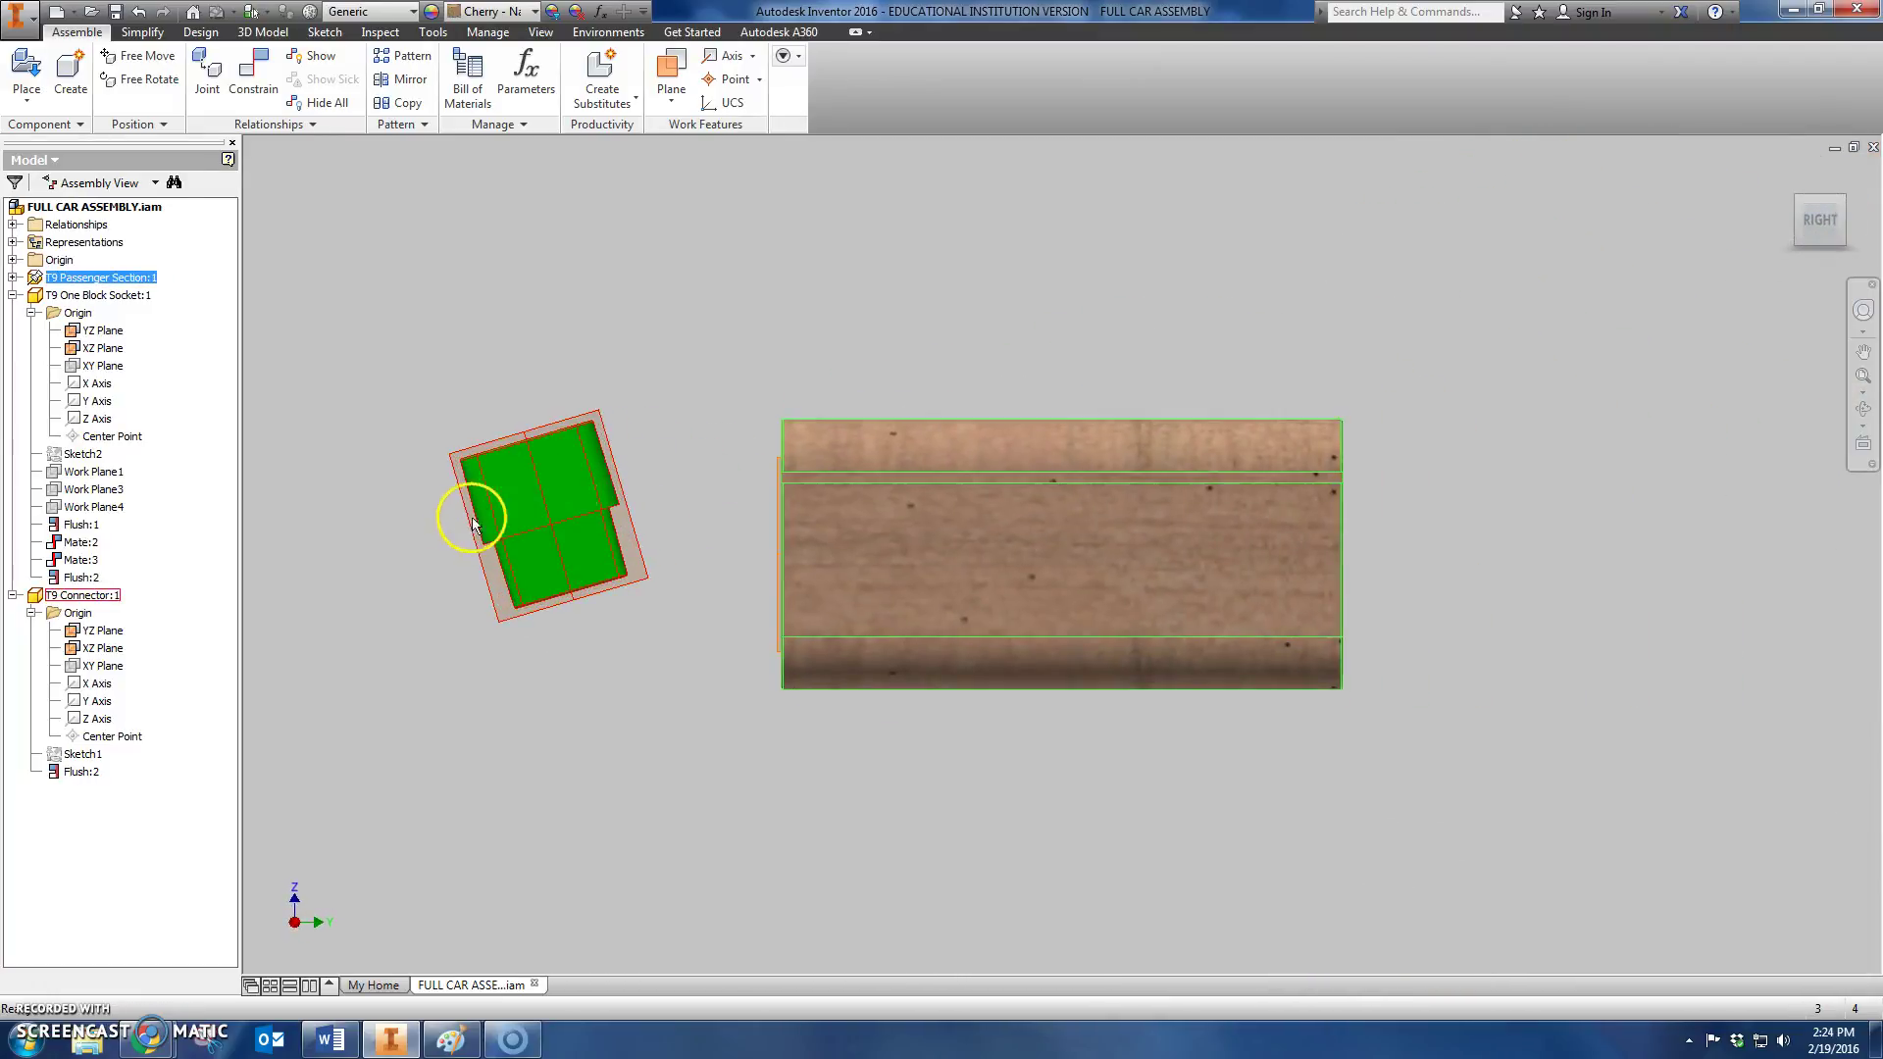
{"action": "left_click_drag", "start_coordinate": [470, 517], "coordinate": [673, 491]}
{"action": "left_click", "coordinate": [1822, 218]}
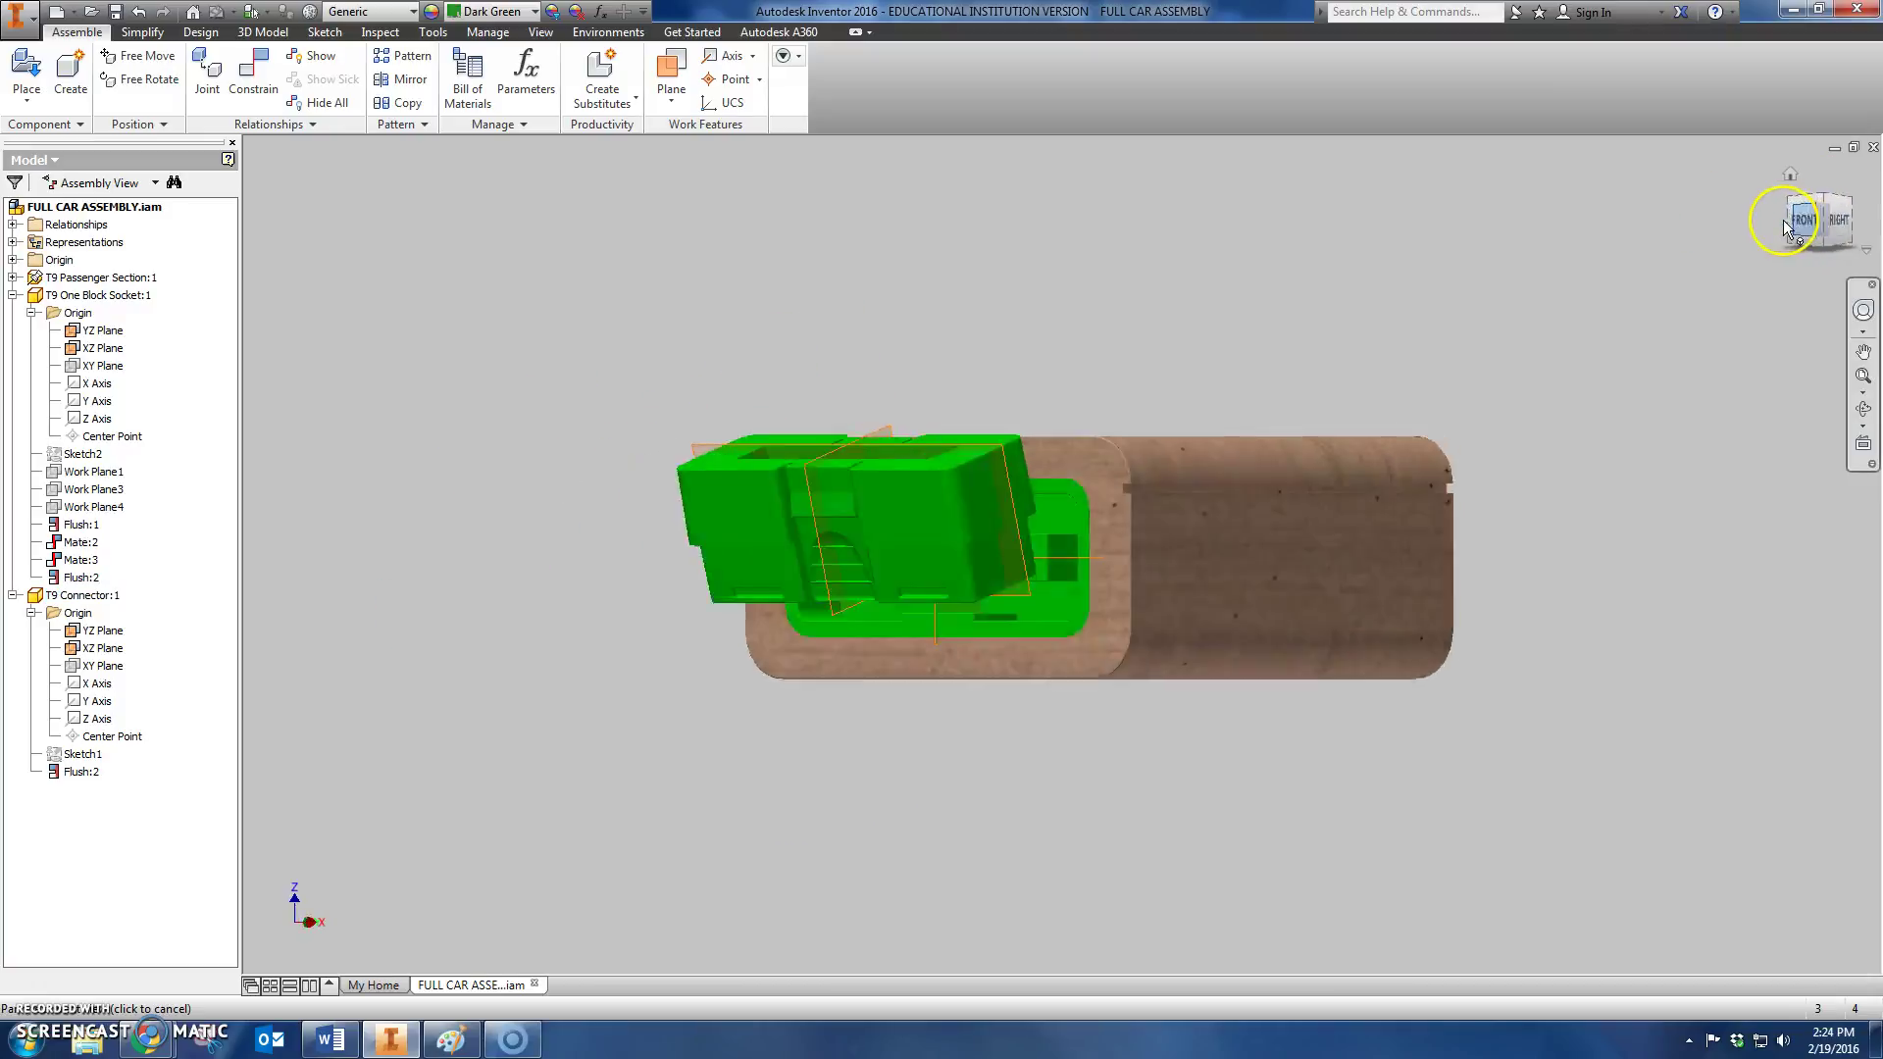
{"action": "left_click_drag", "start_coordinate": [1111, 528], "coordinate": [922, 567]}
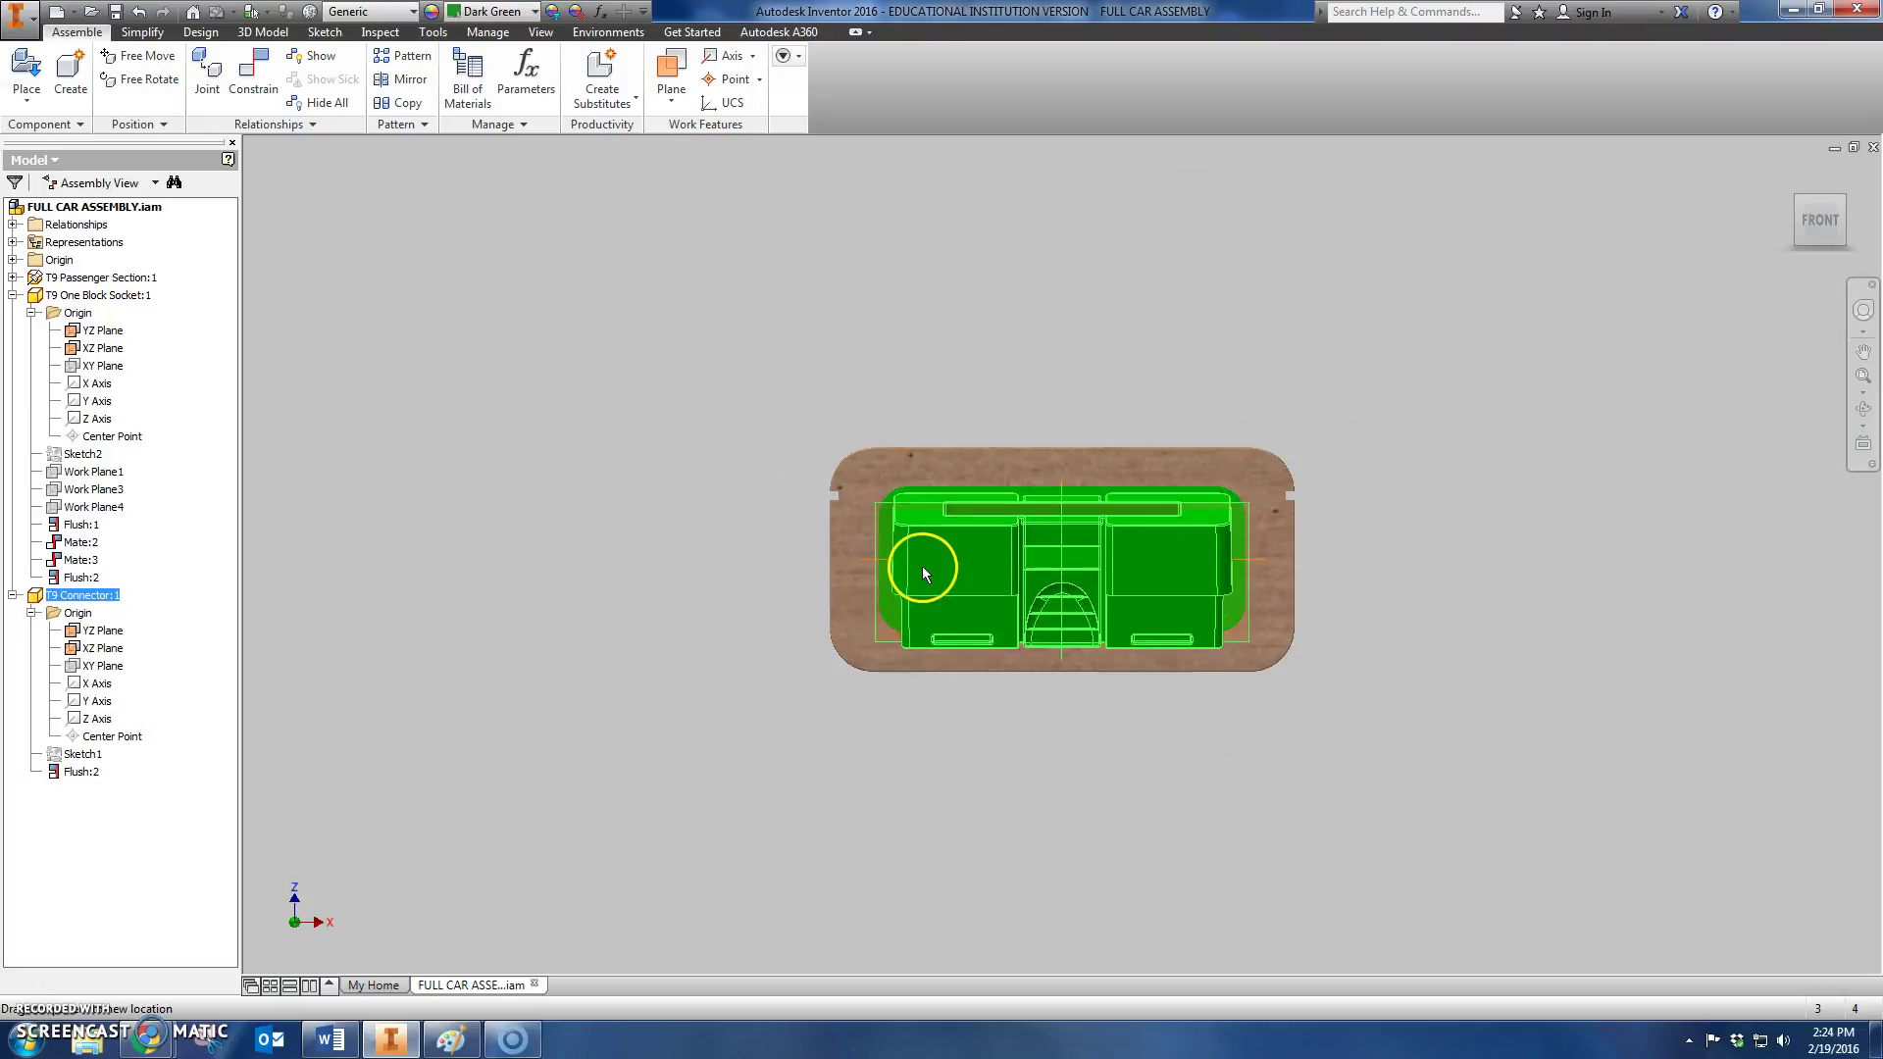
{"action": "left_click", "coordinate": [1844, 199]}
{"action": "left_click_drag", "start_coordinate": [827, 615], "coordinate": [692, 695]}
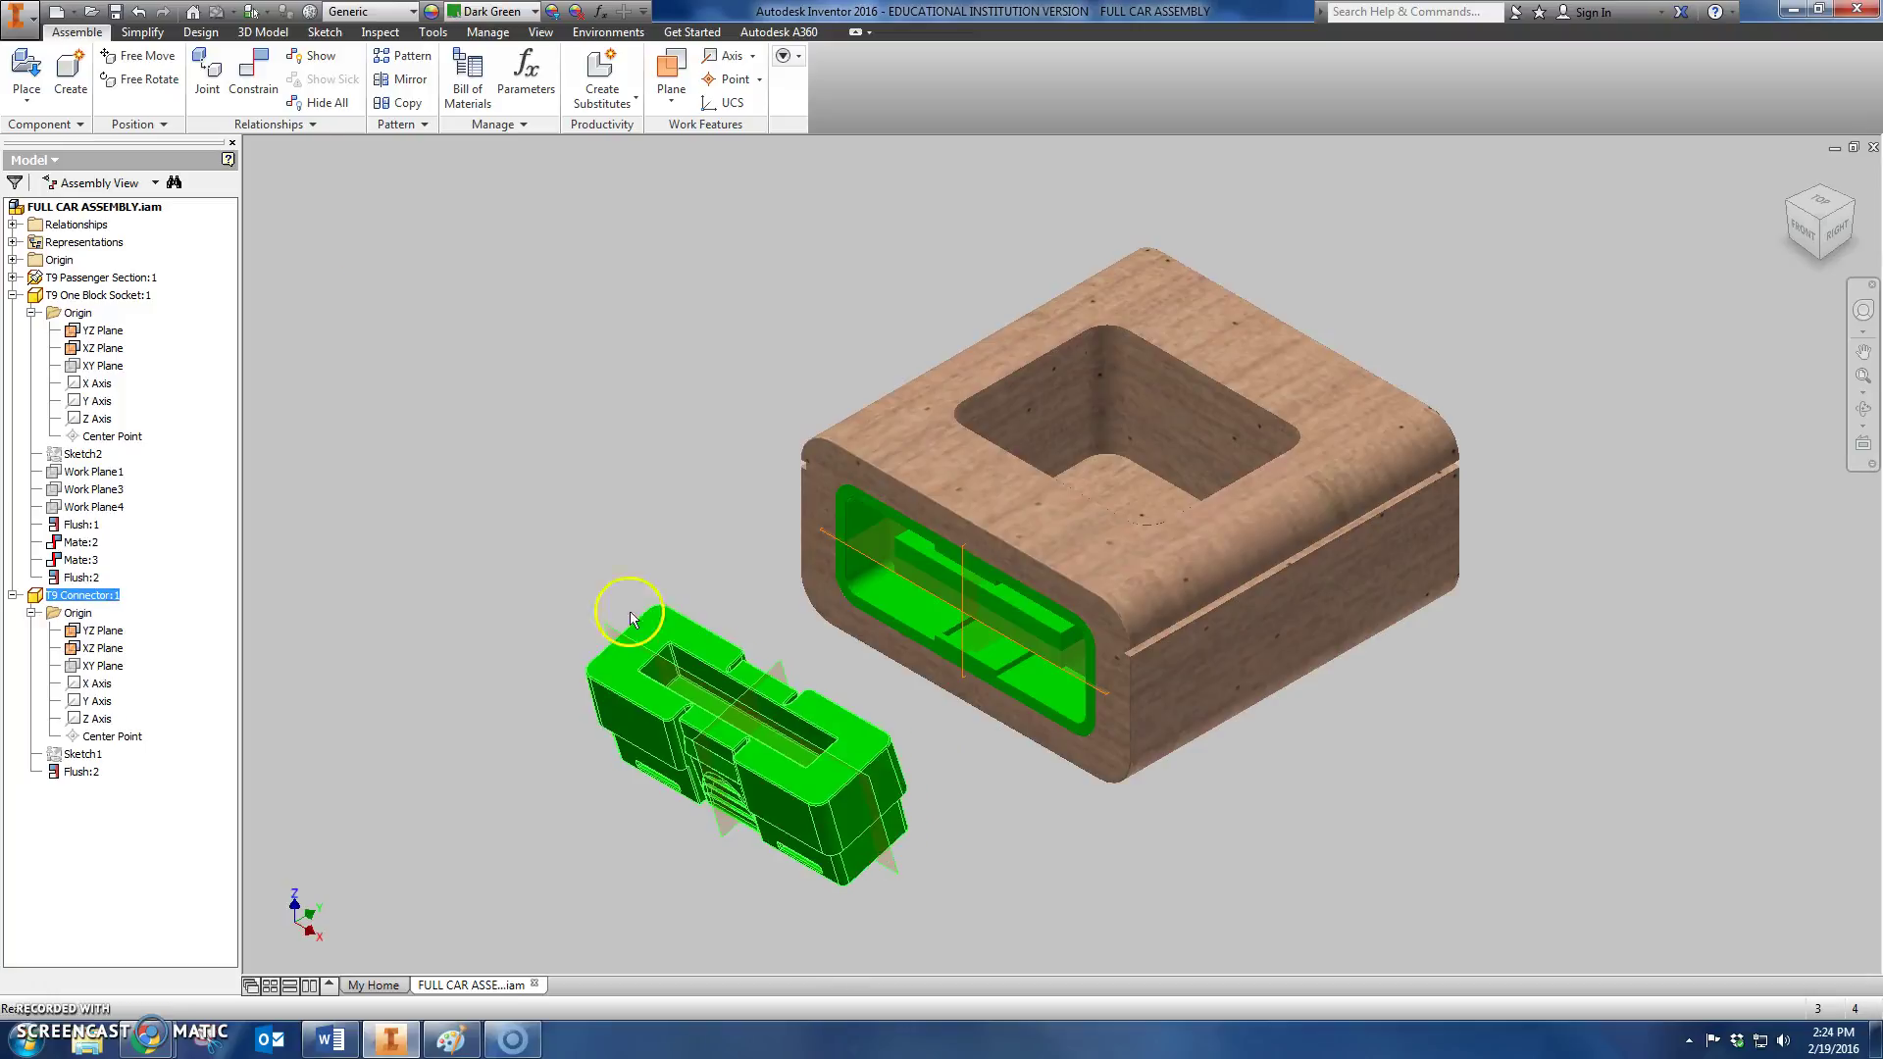
Step: Free-rotate the green connector until it lies flat
{"action": "left_click", "coordinate": [142, 84]}
{"action": "left_click_drag", "start_coordinate": [421, 474], "coordinate": [444, 419]}
{"action": "left_click_drag", "start_coordinate": [644, 723], "coordinate": [601, 744]}
Step: Edit the part in place, inspect the socket's Work Plane1, and return to the assembly
{"action": "double_click", "coordinate": [601, 747]}
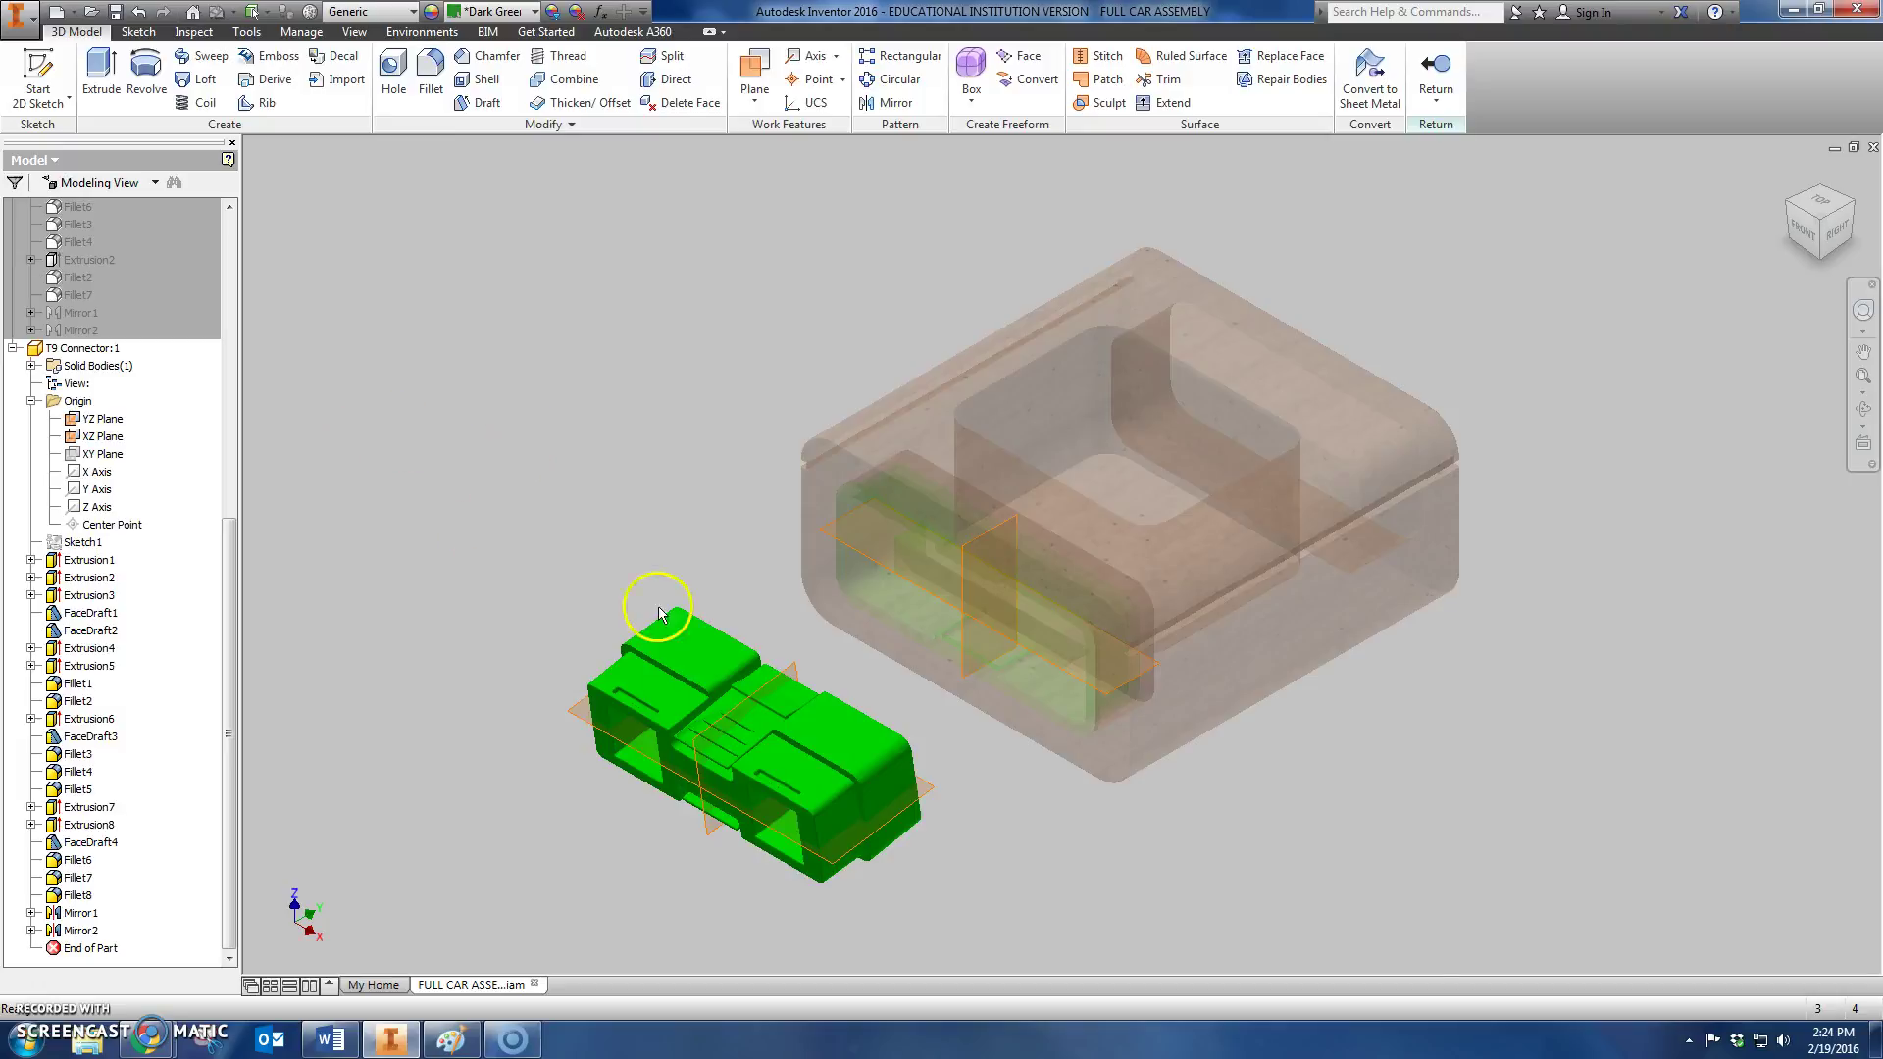
{"action": "scroll", "coordinate": [126, 414], "scroll_direction": "up", "scroll_amount": 10}
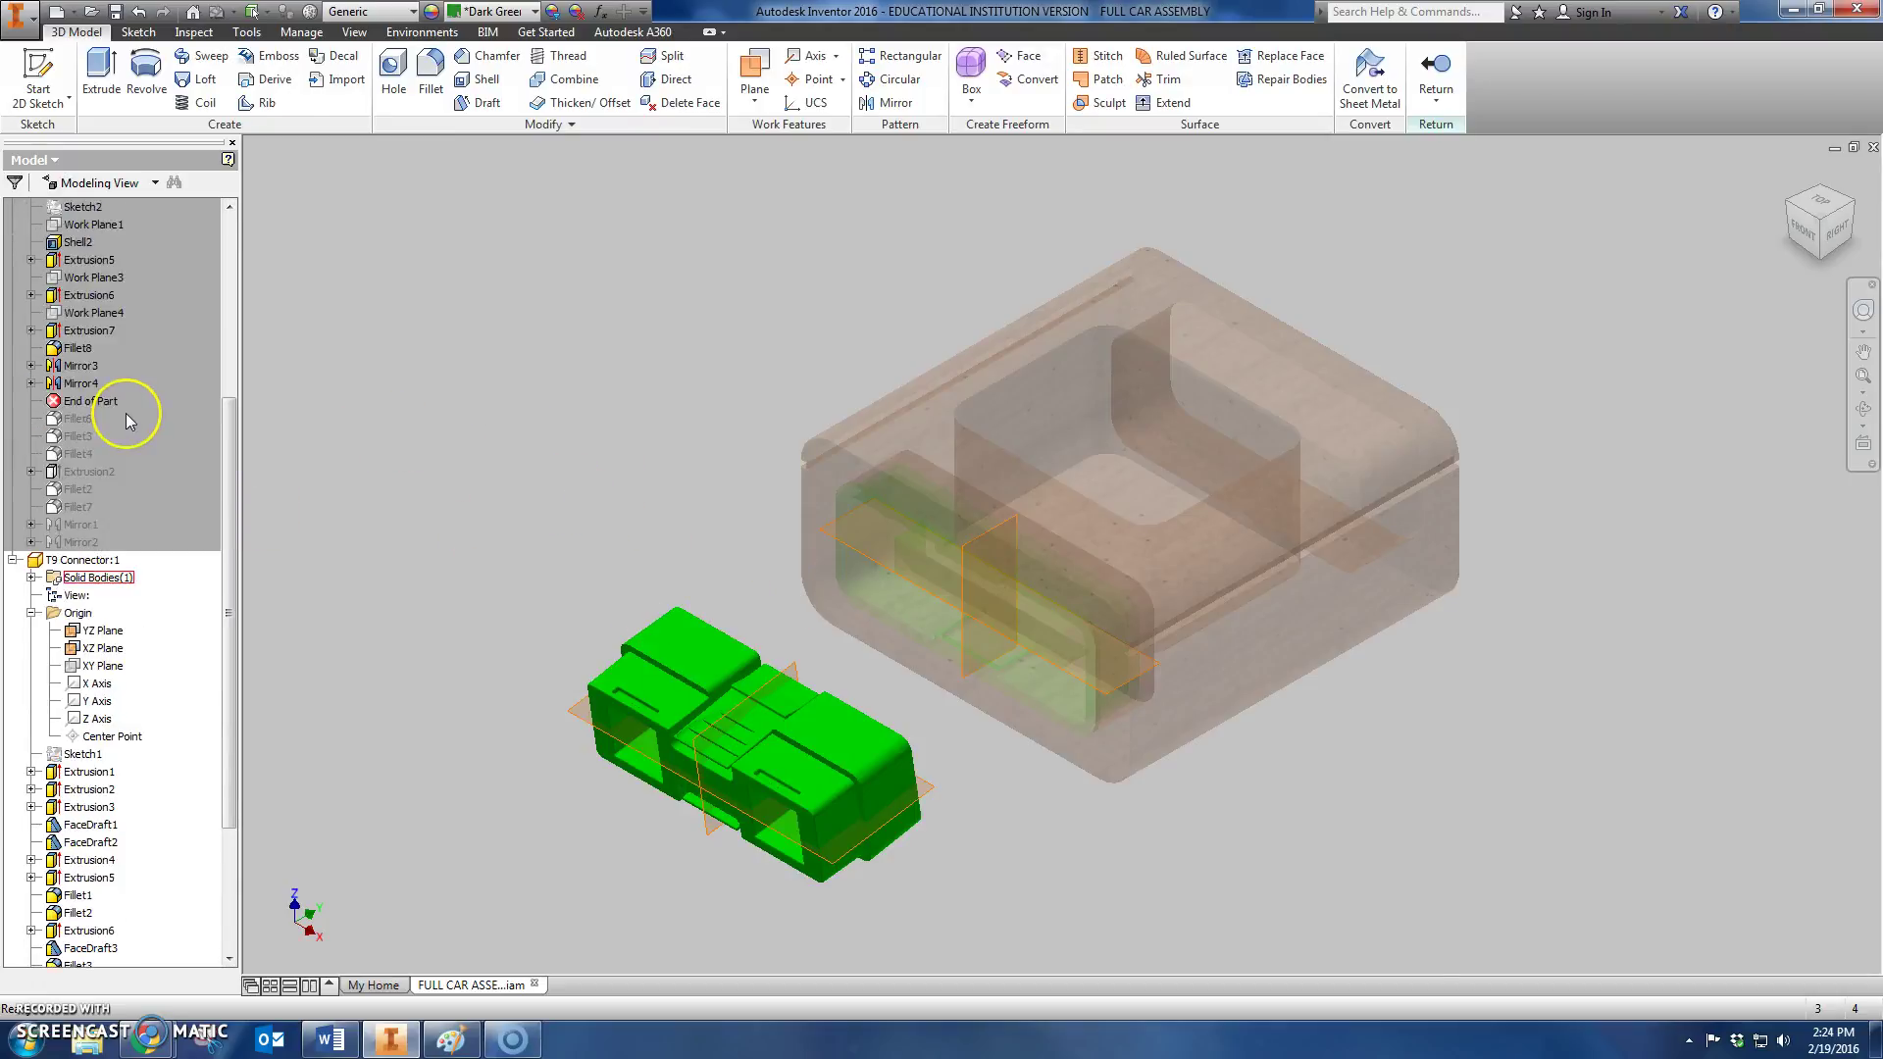
{"action": "scroll", "coordinate": [147, 526], "scroll_direction": "down", "scroll_amount": 5}
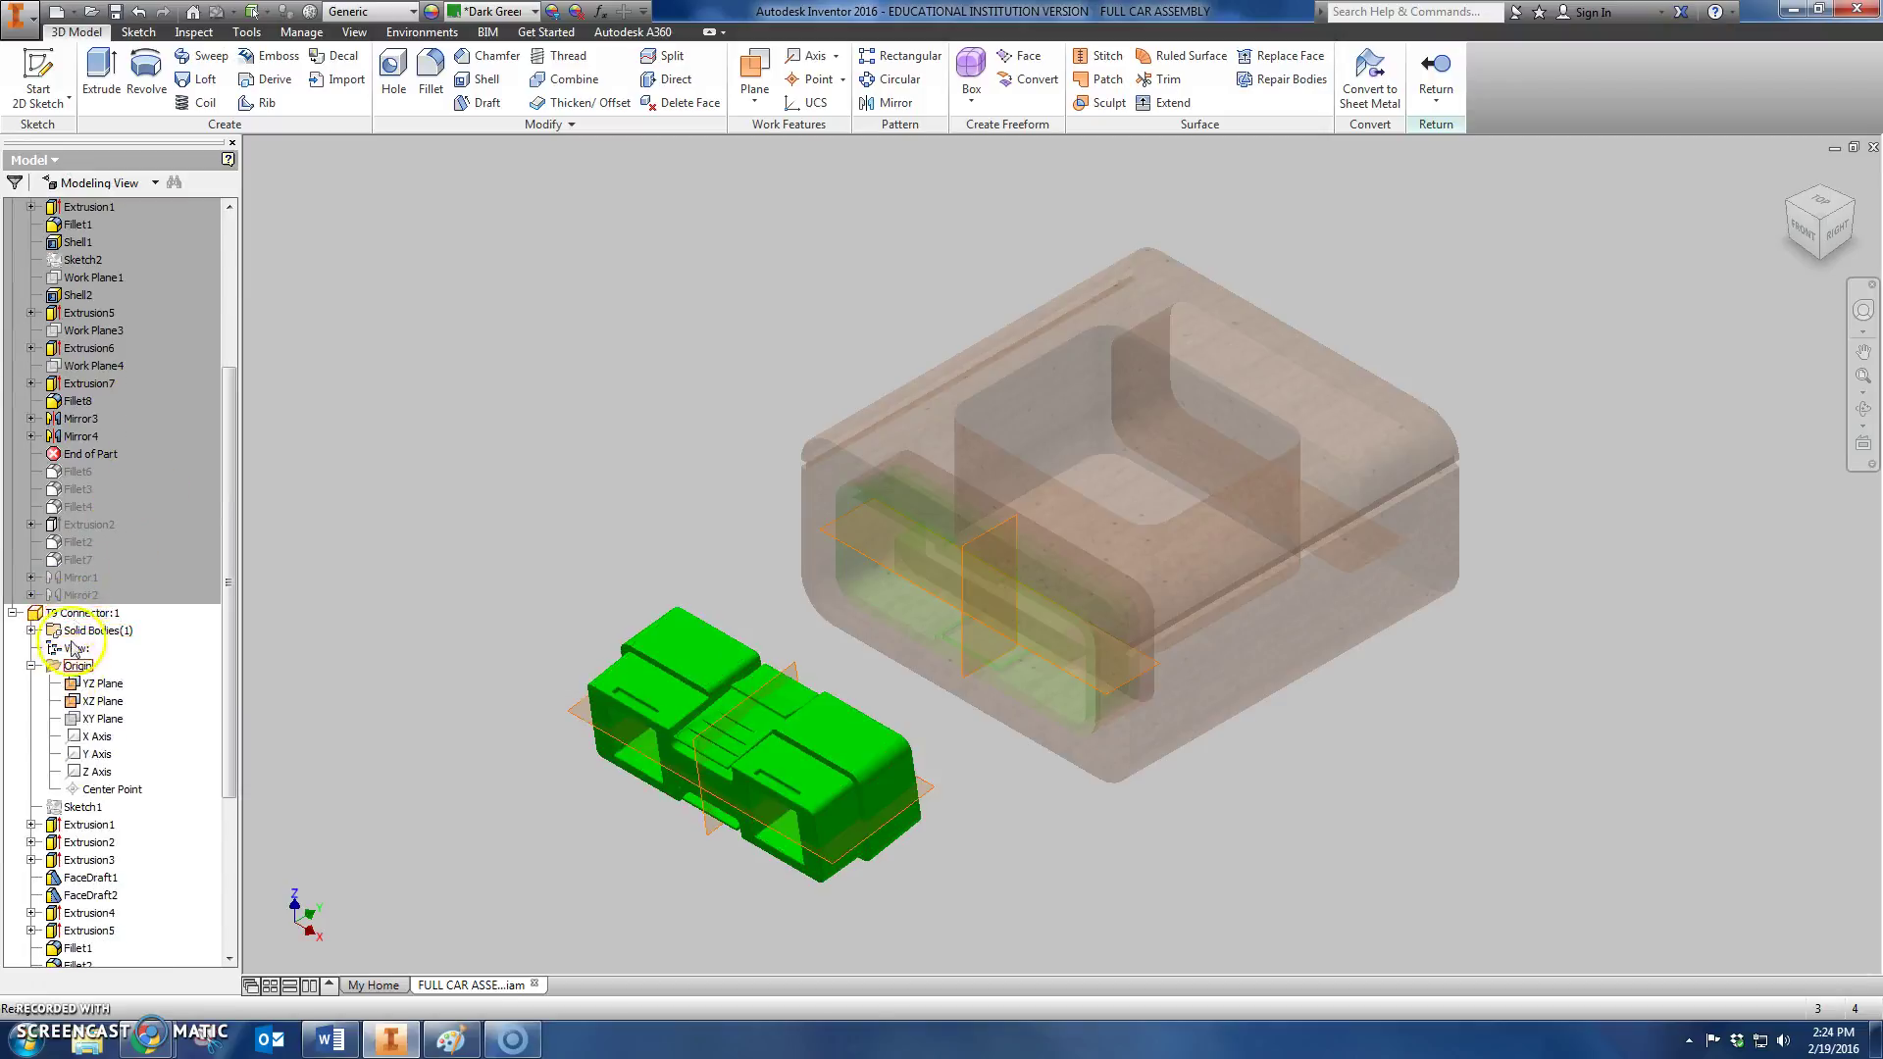
{"action": "left_click", "coordinate": [69, 277]}
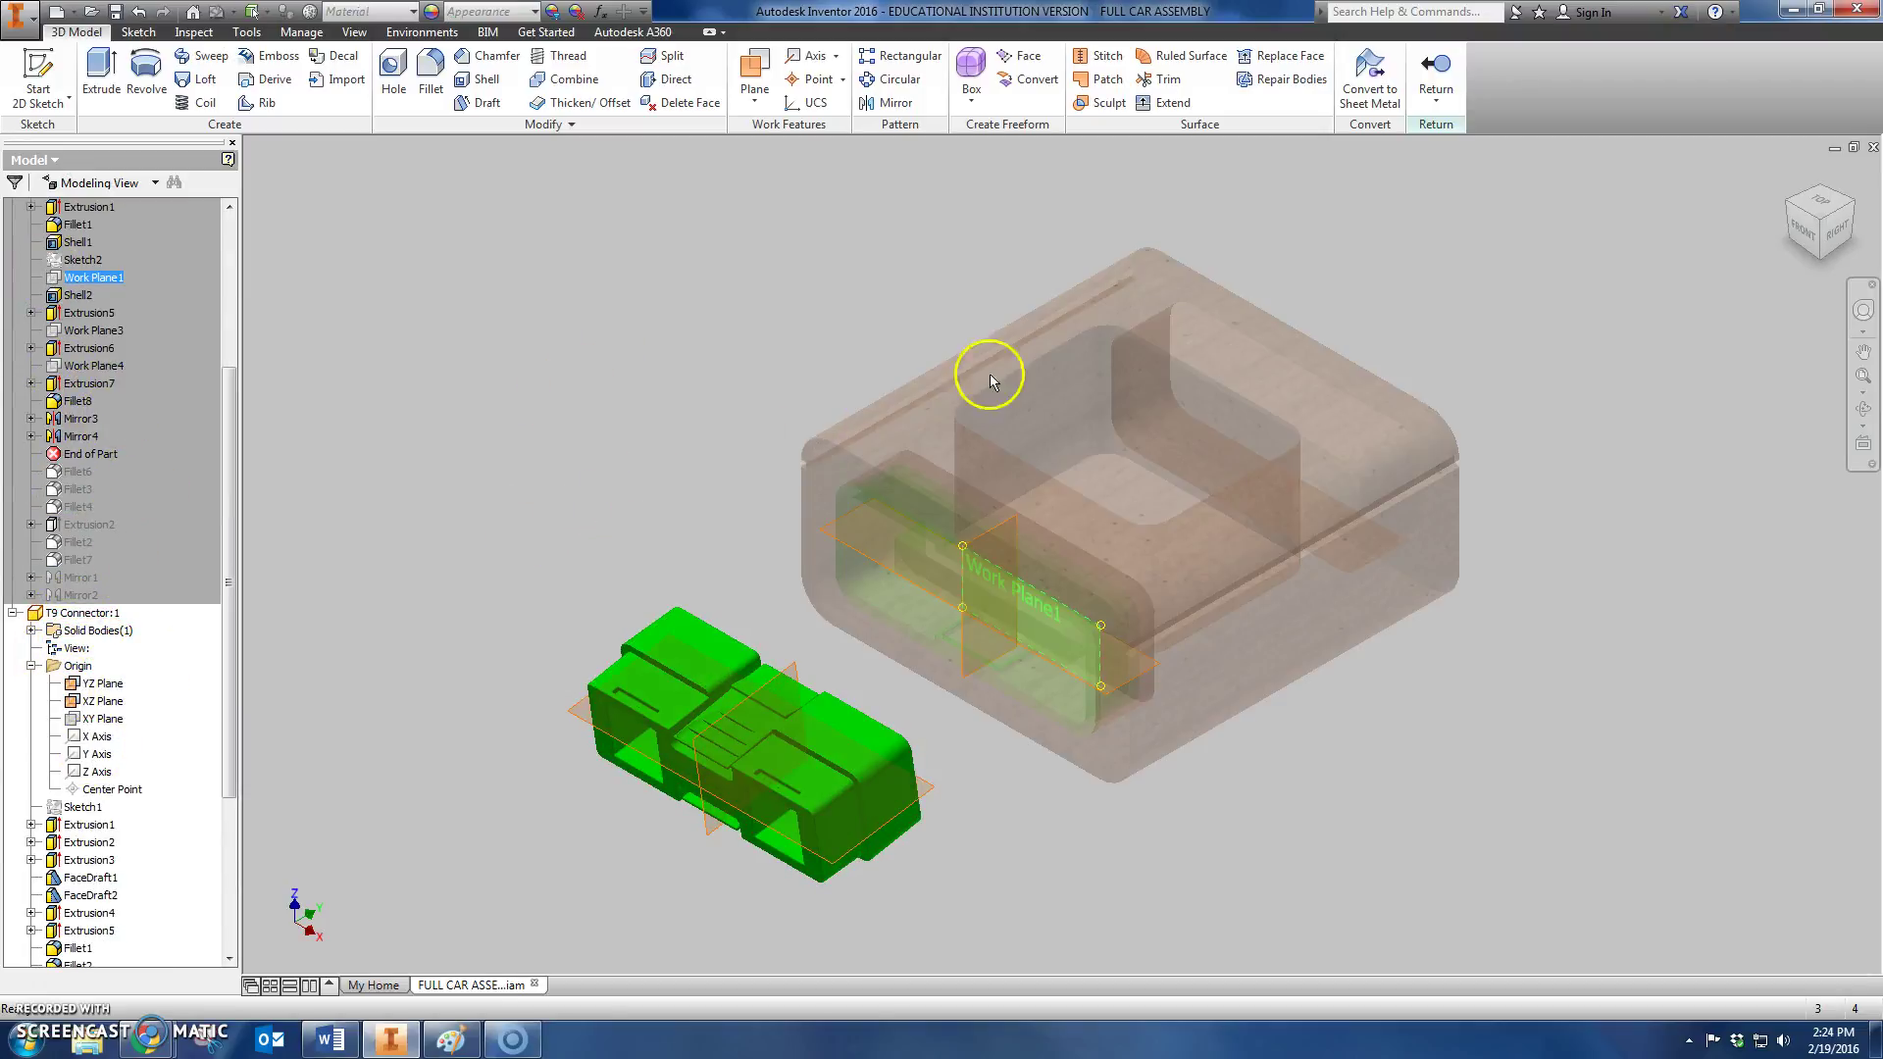
{"action": "left_click", "coordinate": [1436, 64]}
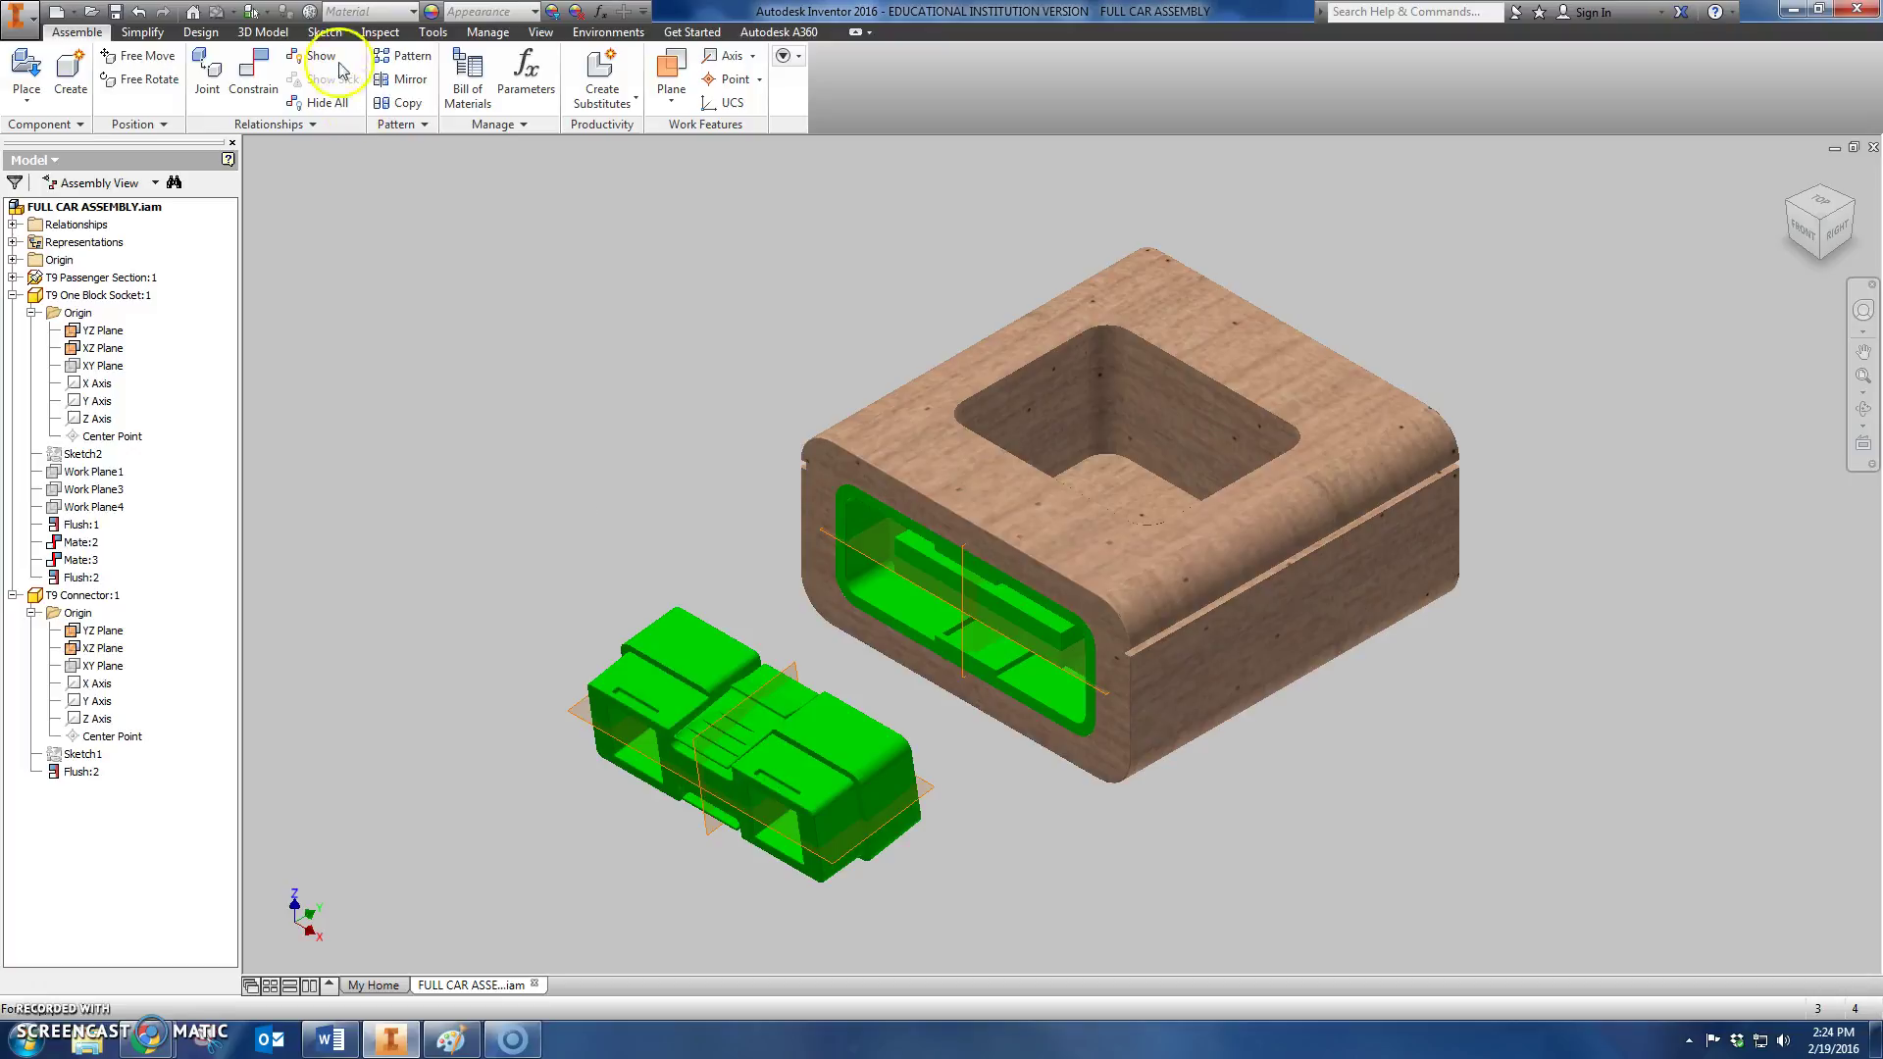
Step: Constrain the connector's XZ plane flush to the socket's plane after comparing Mate and Flush previews
{"action": "left_click", "coordinate": [257, 66]}
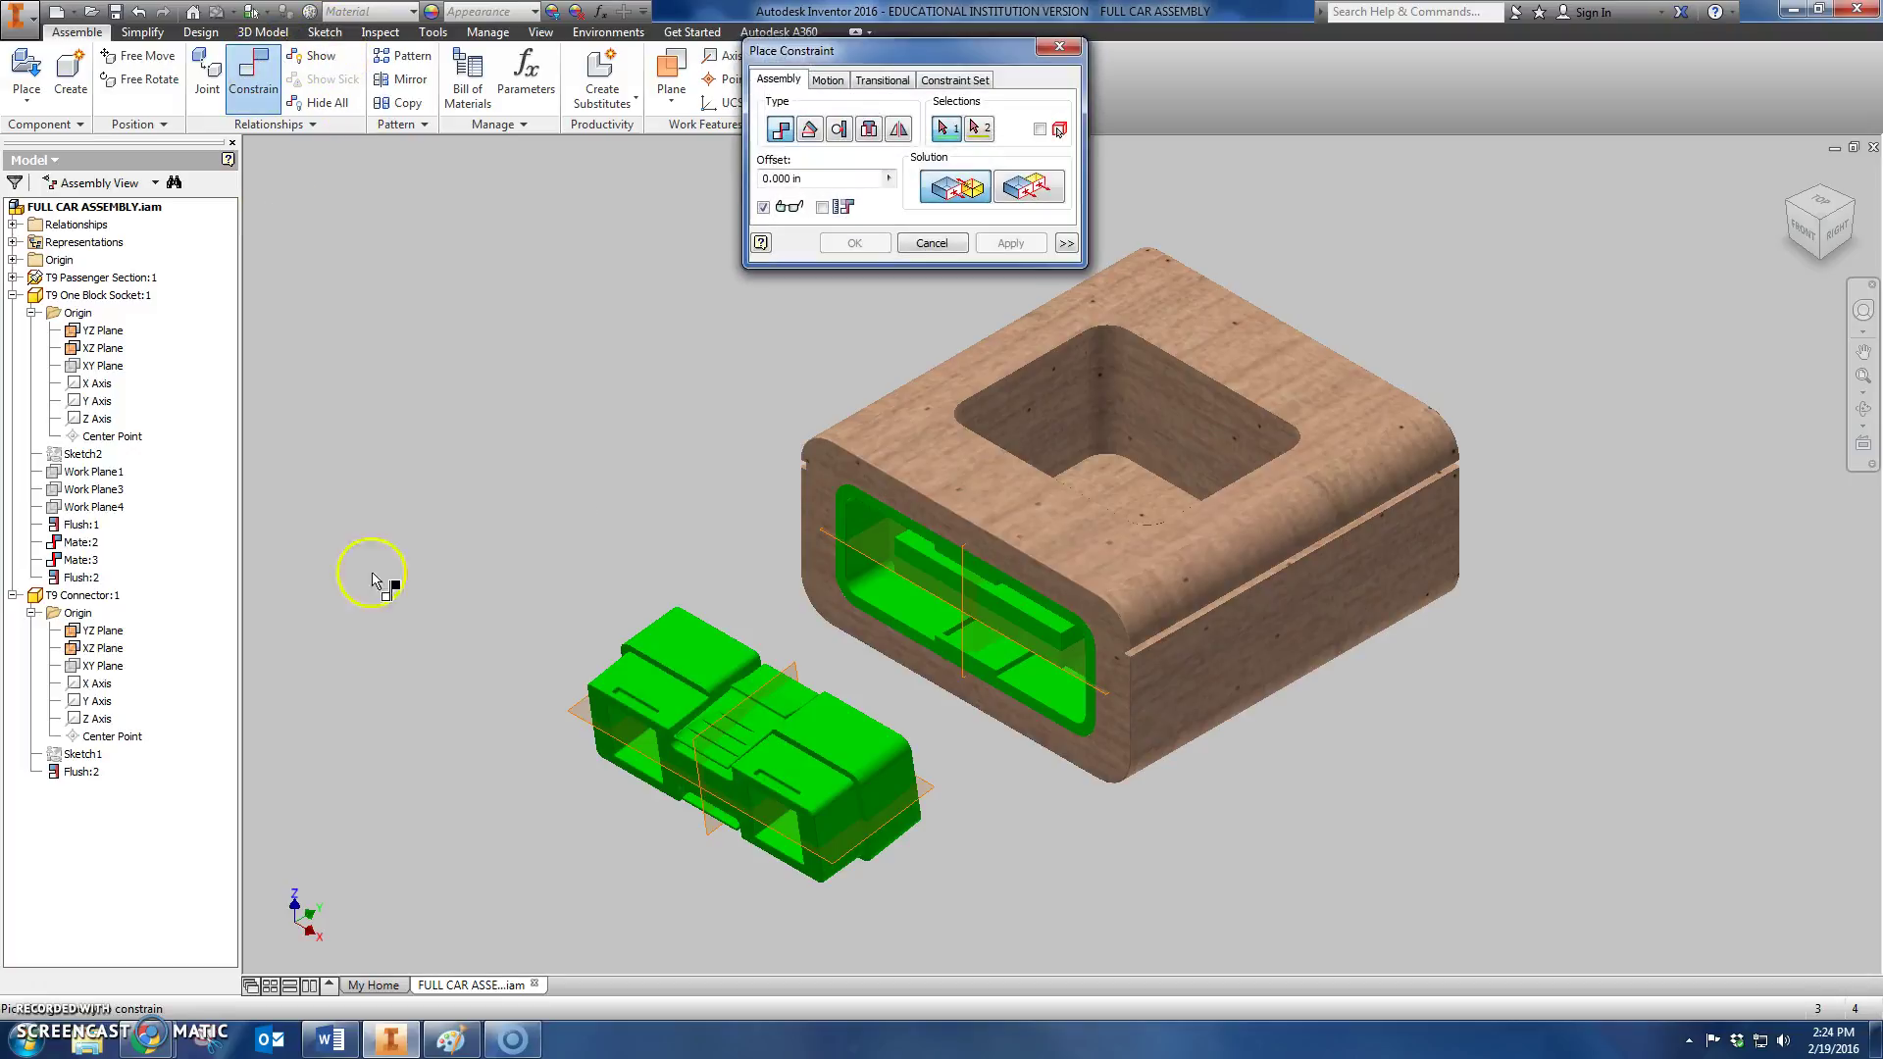
{"action": "left_click", "coordinate": [577, 724]}
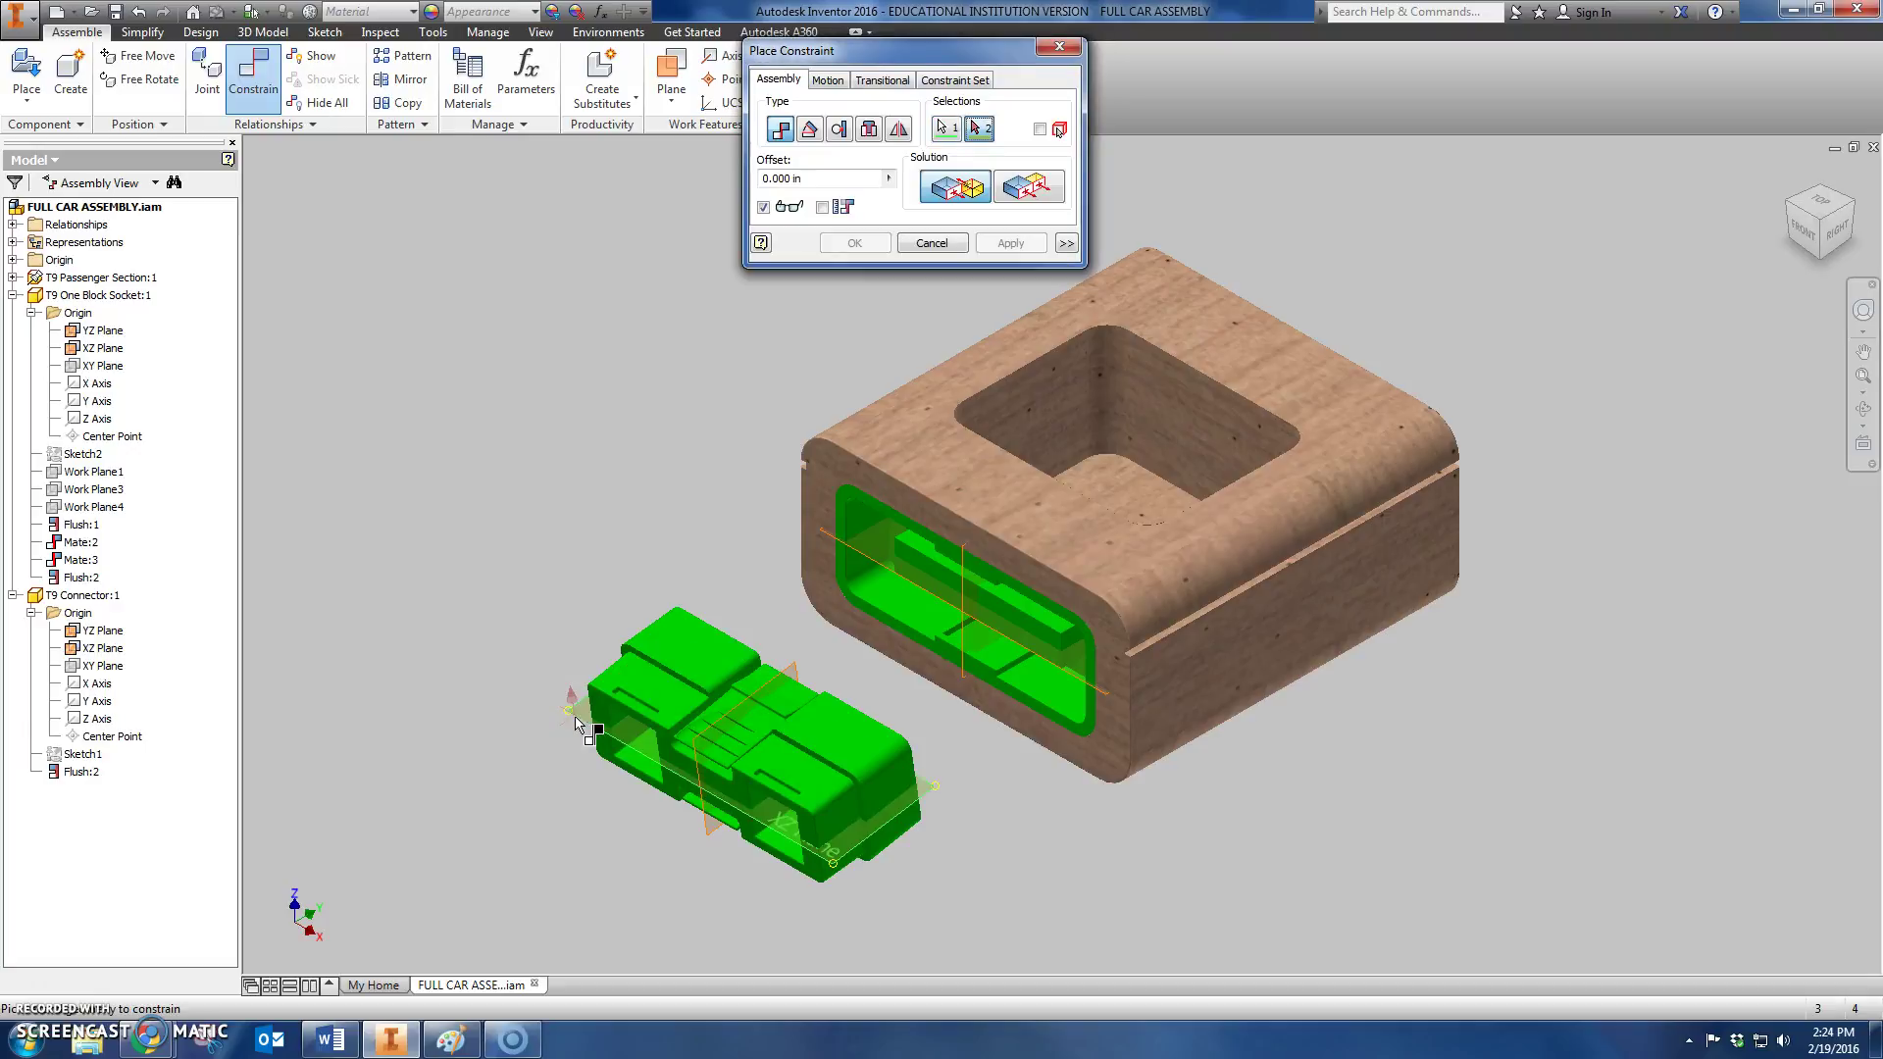
{"action": "left_click", "coordinate": [863, 561]}
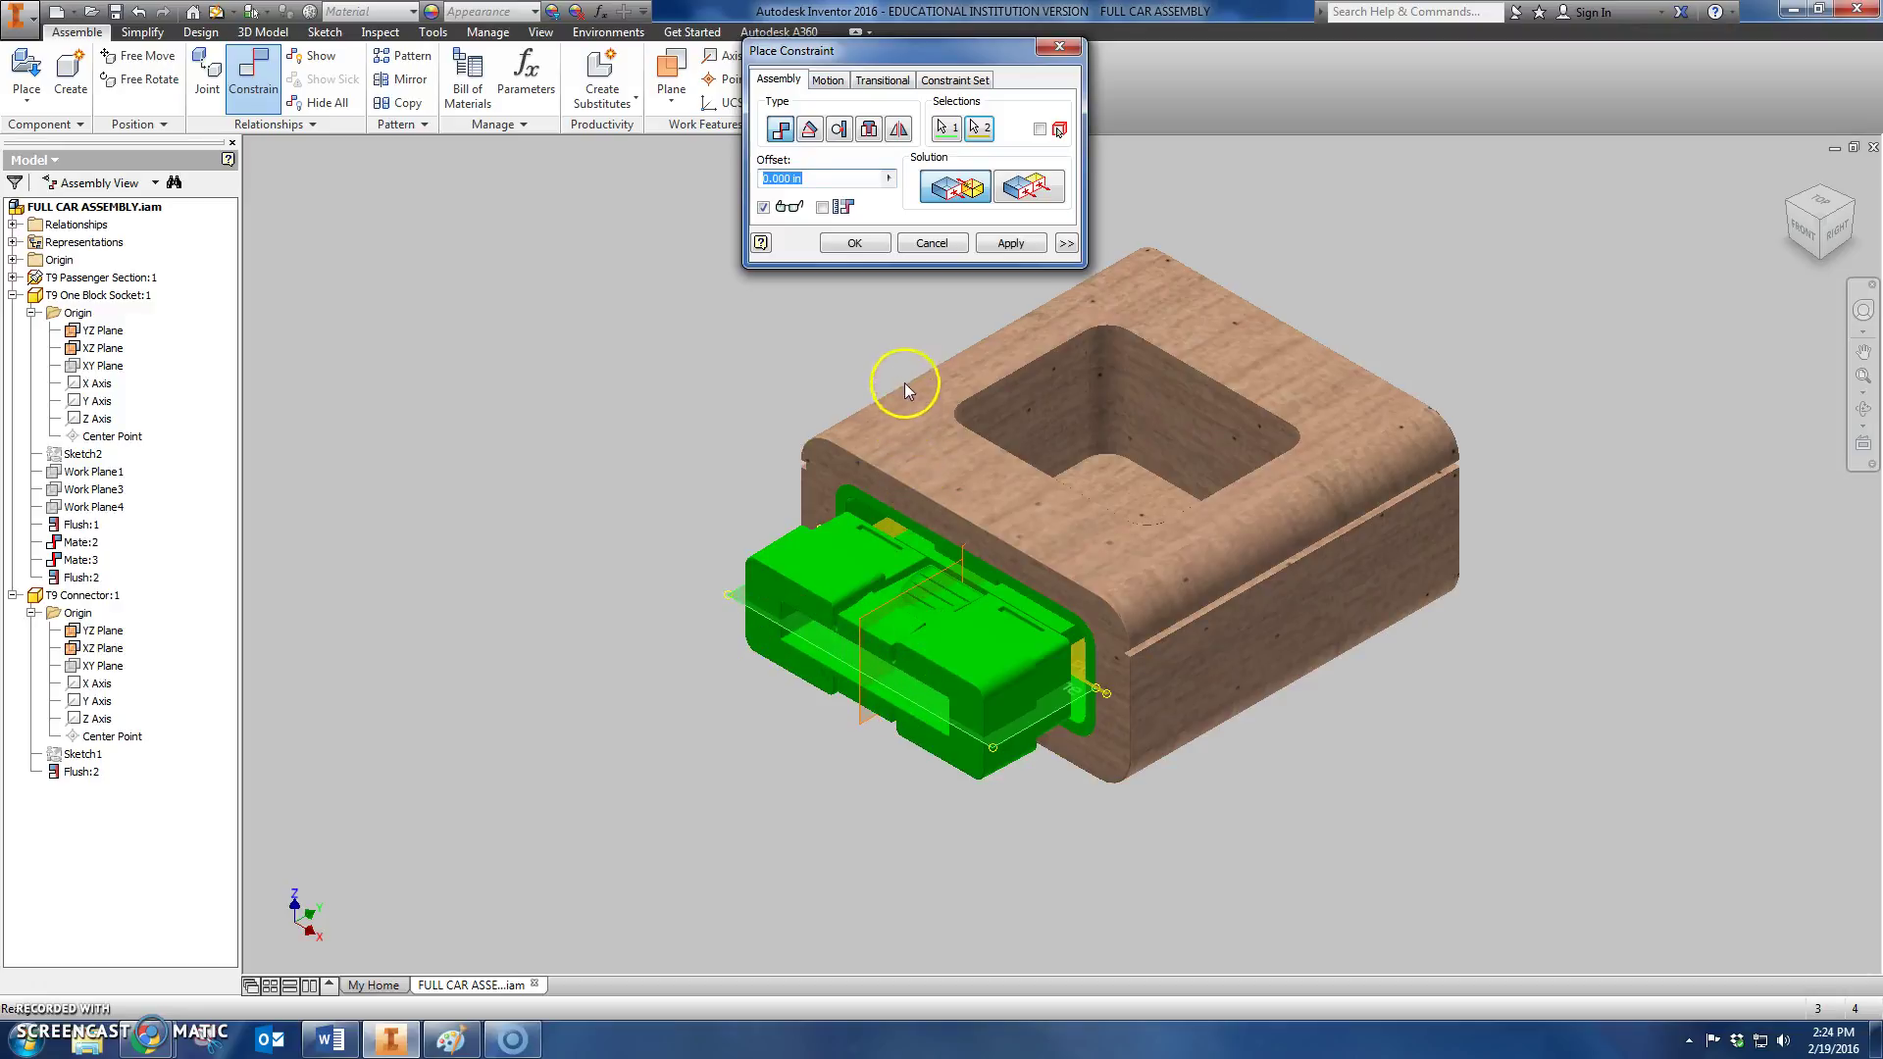
{"action": "left_click", "coordinate": [1028, 186]}
{"action": "left_click", "coordinate": [955, 187]}
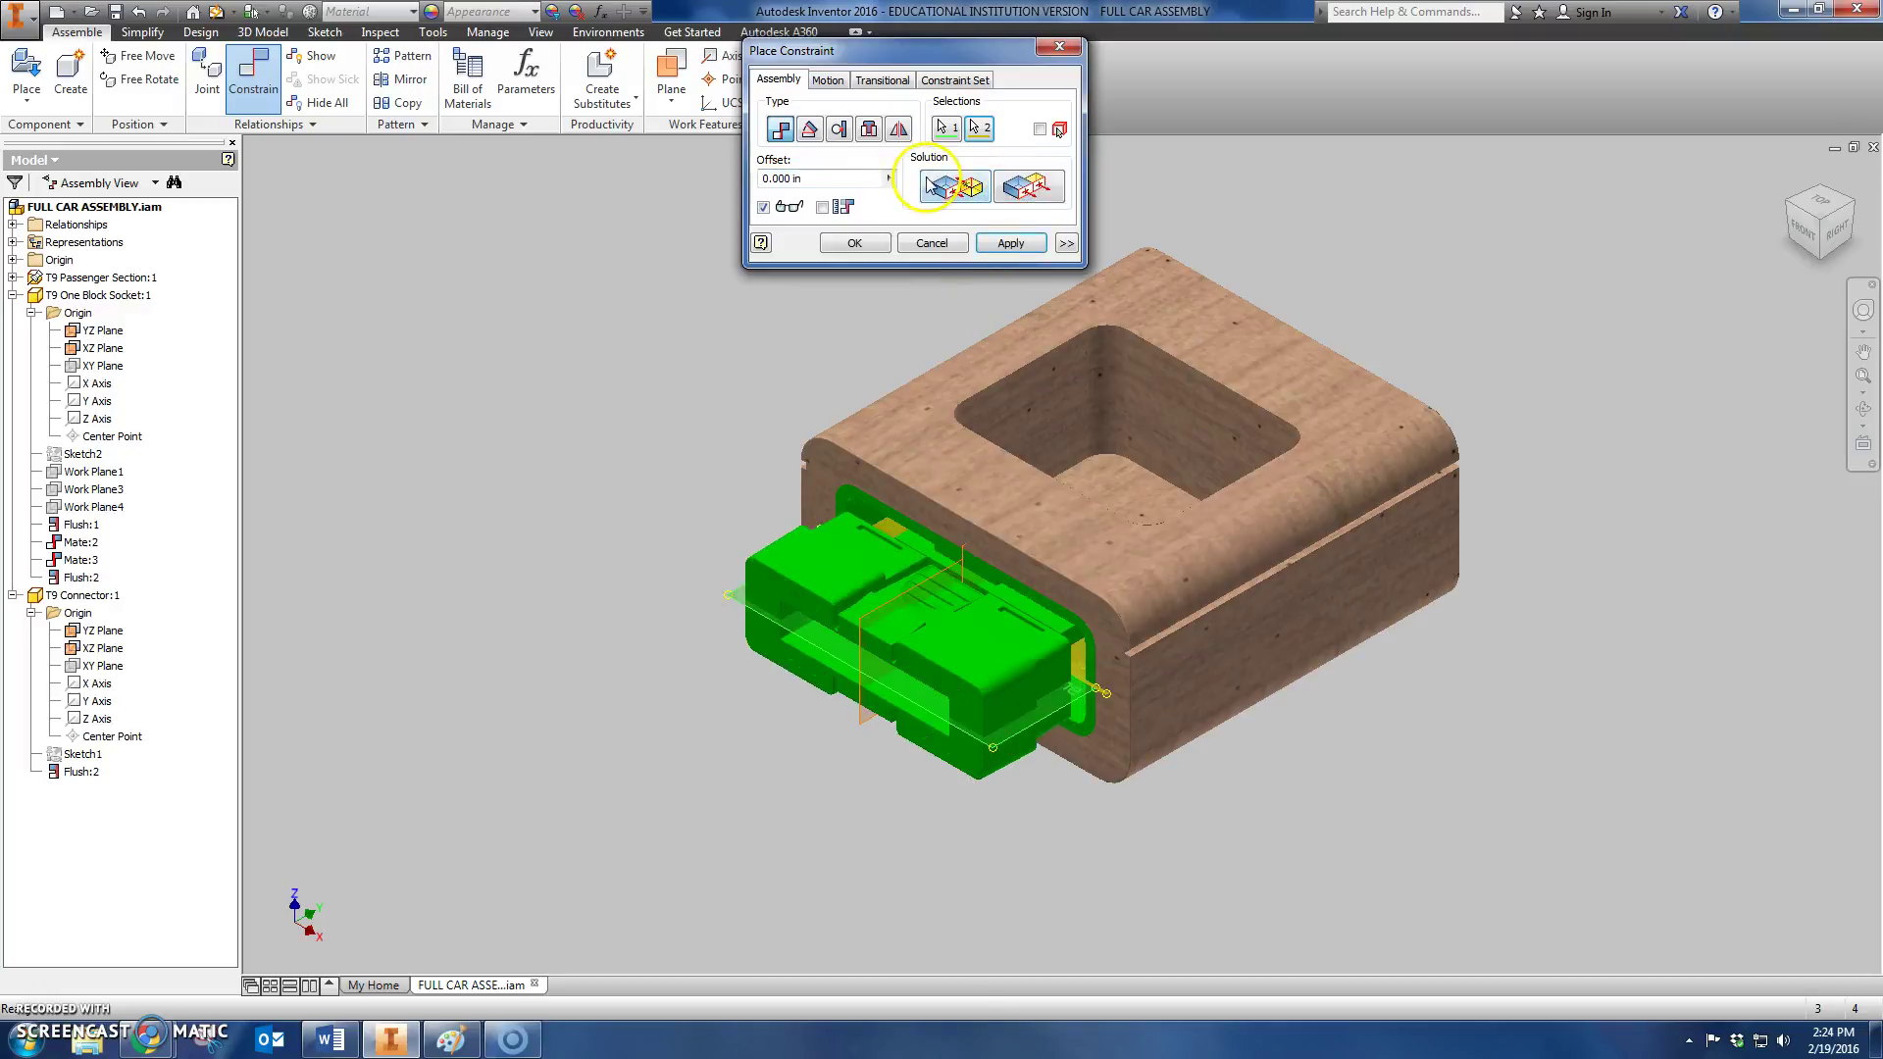
{"action": "left_click", "coordinate": [1027, 188]}
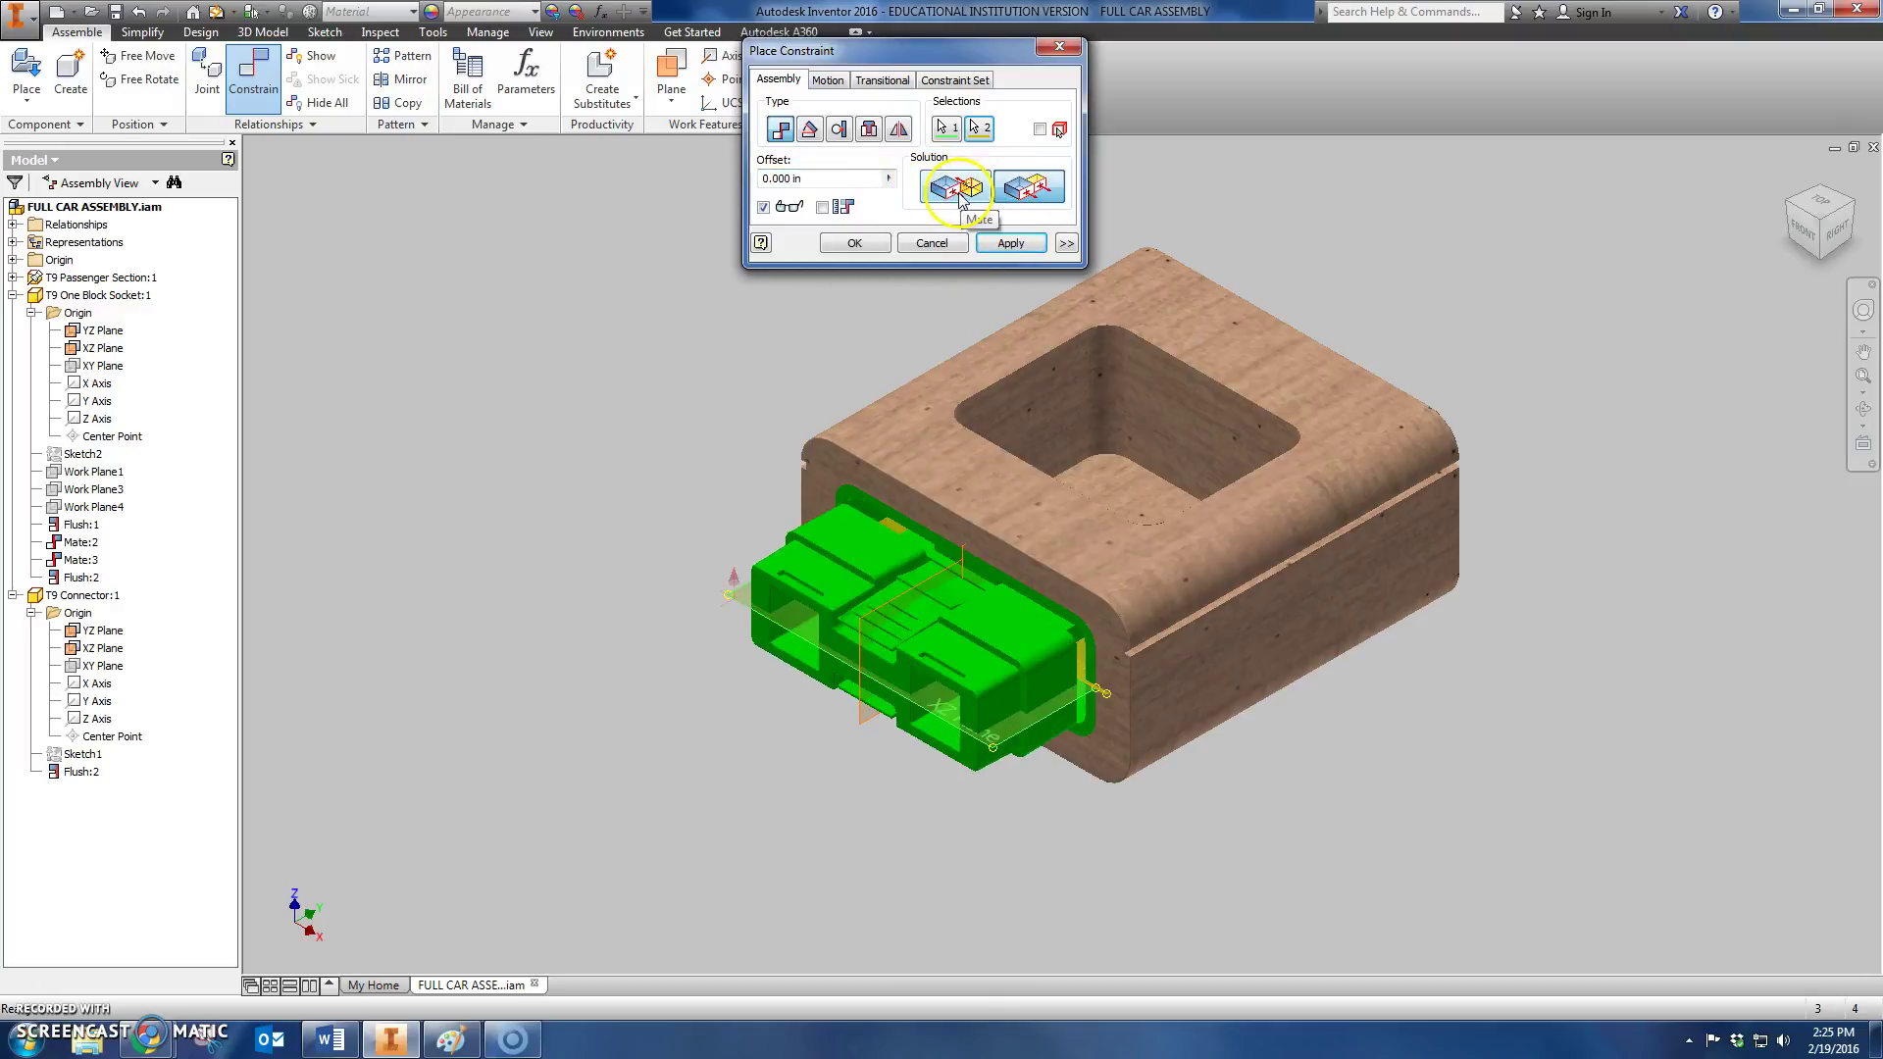
{"action": "left_click", "coordinate": [960, 196]}
{"action": "left_click", "coordinate": [1028, 188]}
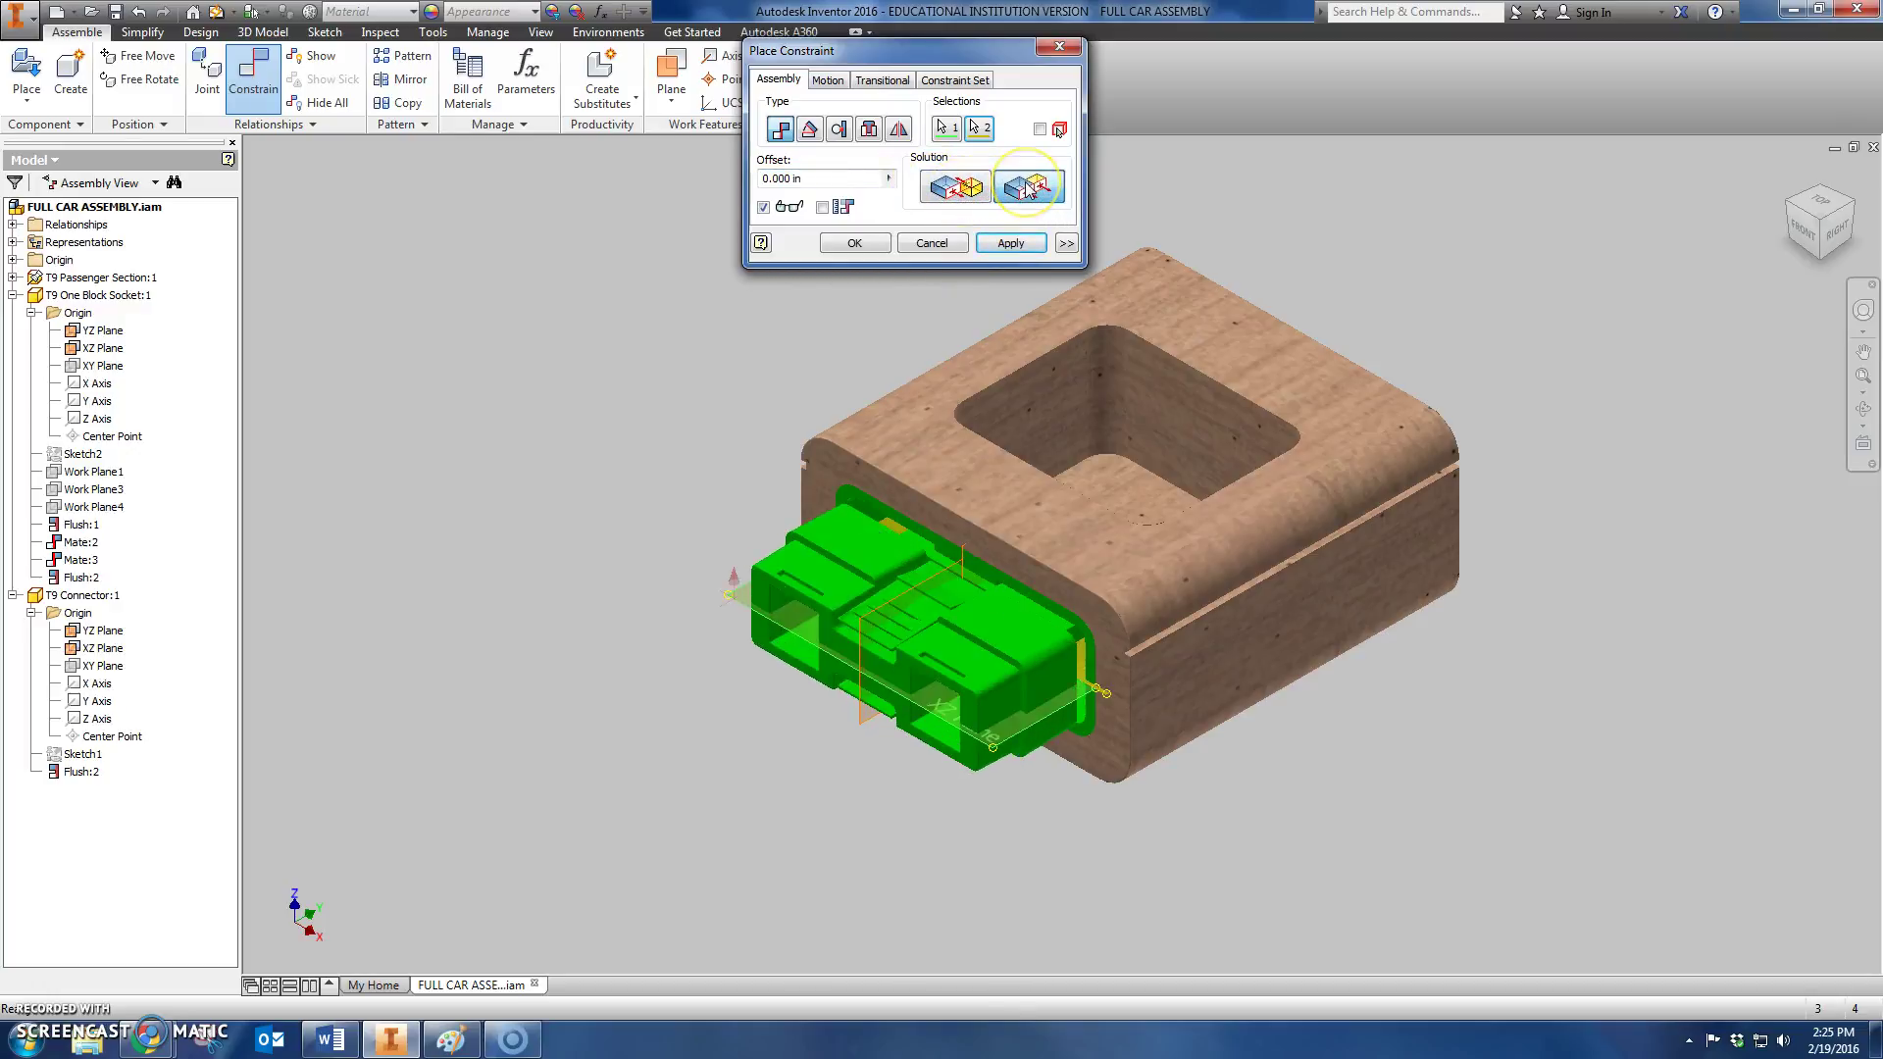
{"action": "left_click", "coordinate": [973, 190]}
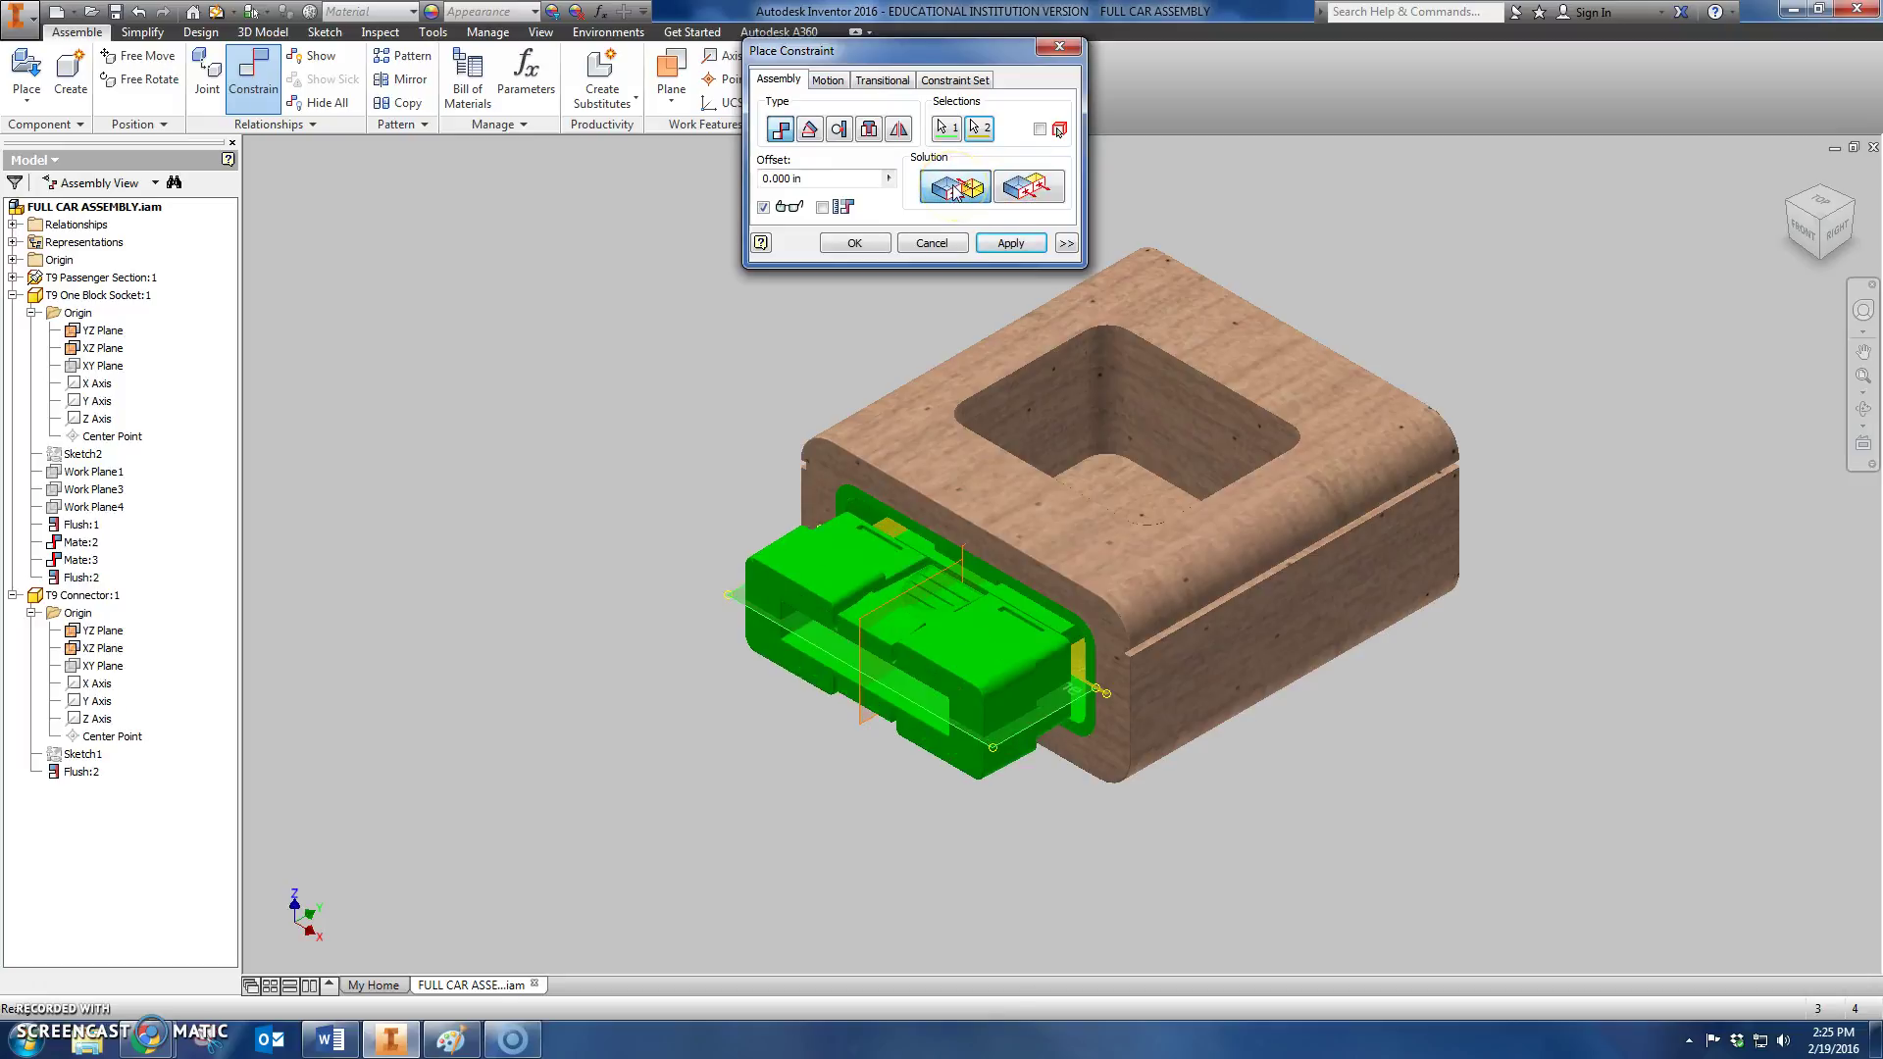
{"action": "left_click", "coordinate": [1021, 188]}
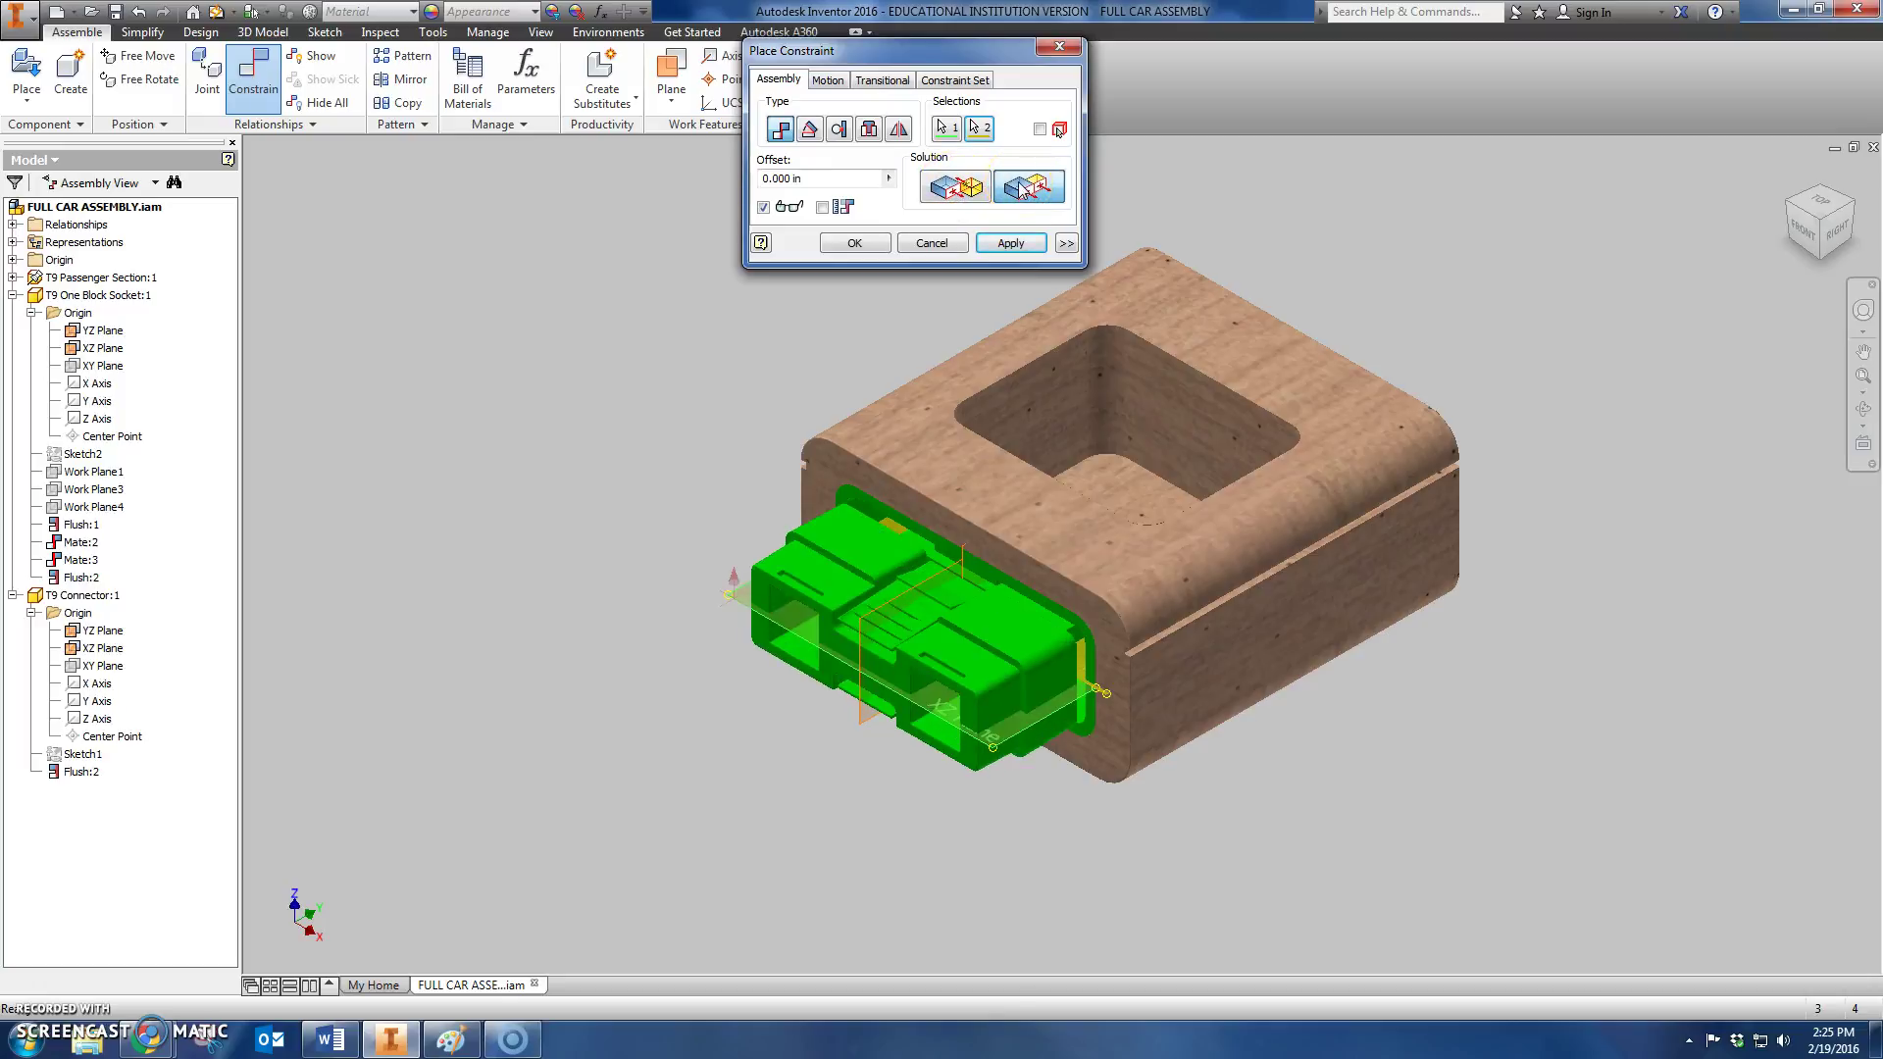
{"action": "left_click", "coordinate": [854, 242]}
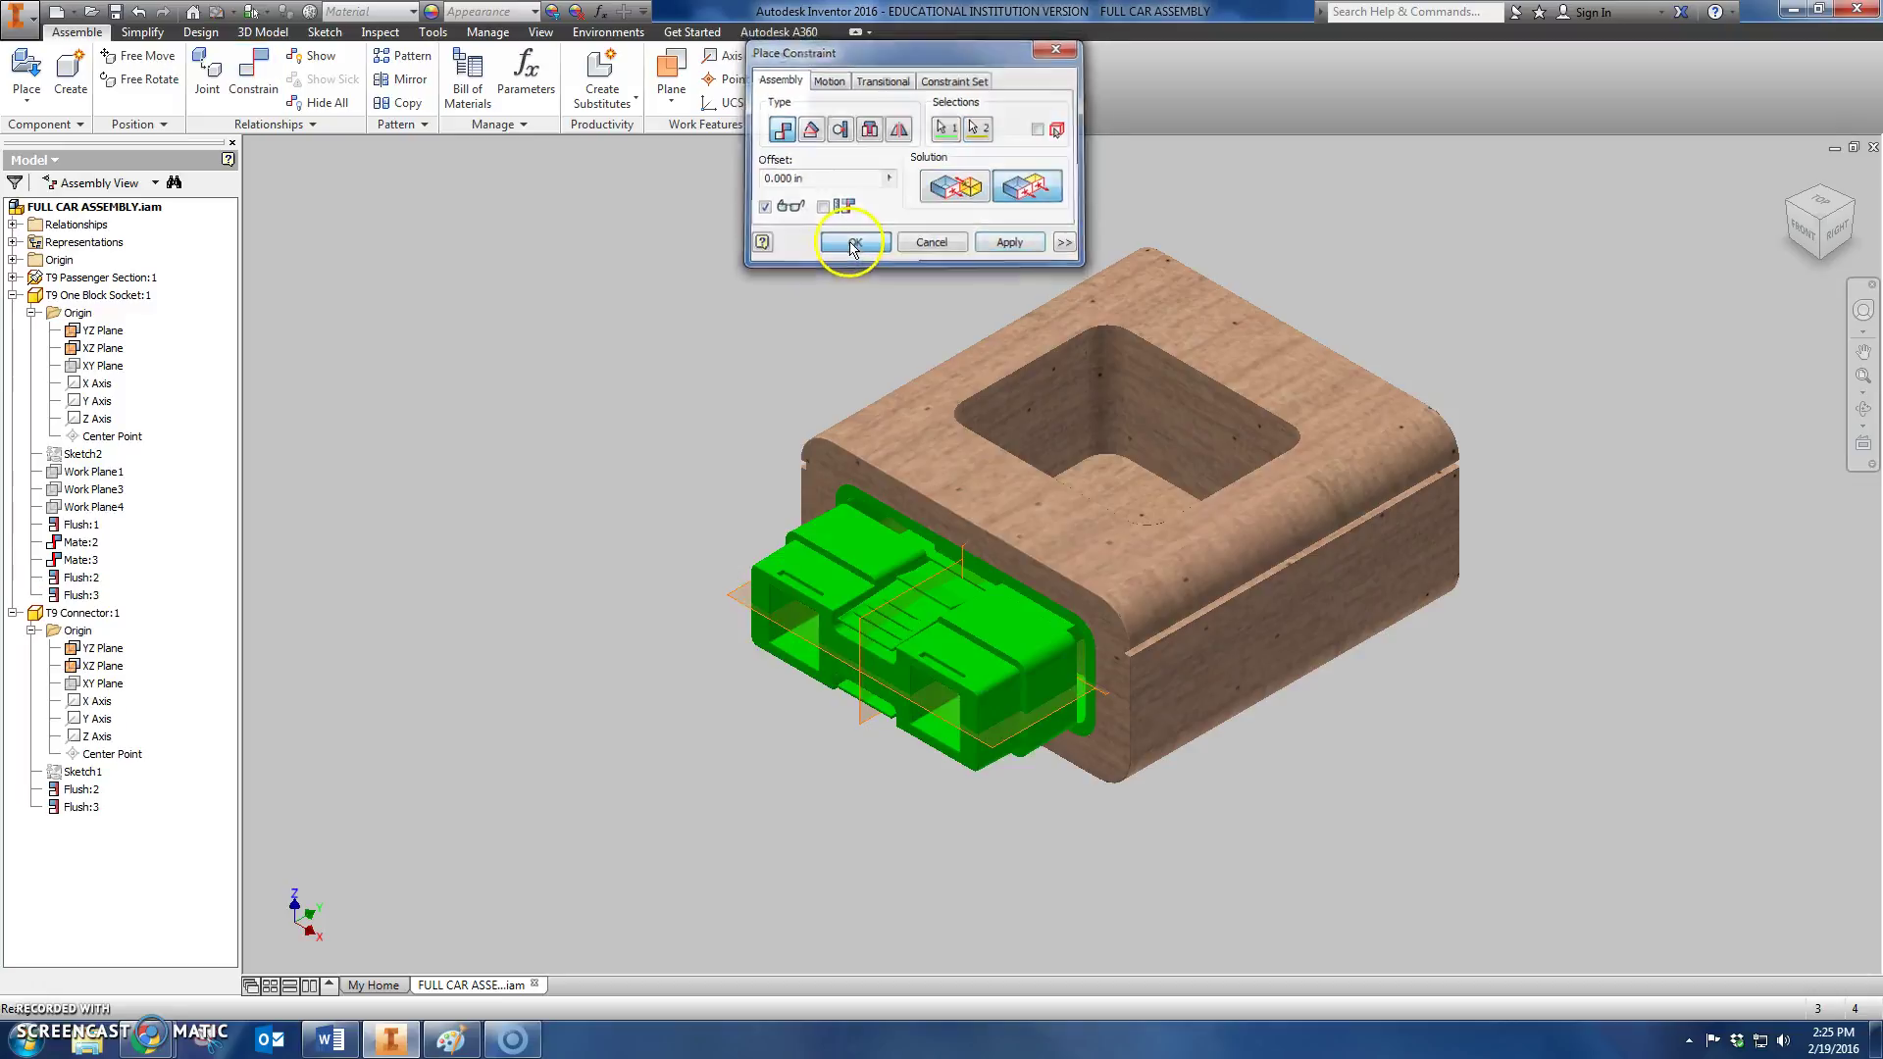
Step: Reposition the T9 connector, then constrain its top face flush with the socket reference as Flush:4
{"action": "left_click_drag", "start_coordinate": [843, 579], "coordinate": [958, 660]}
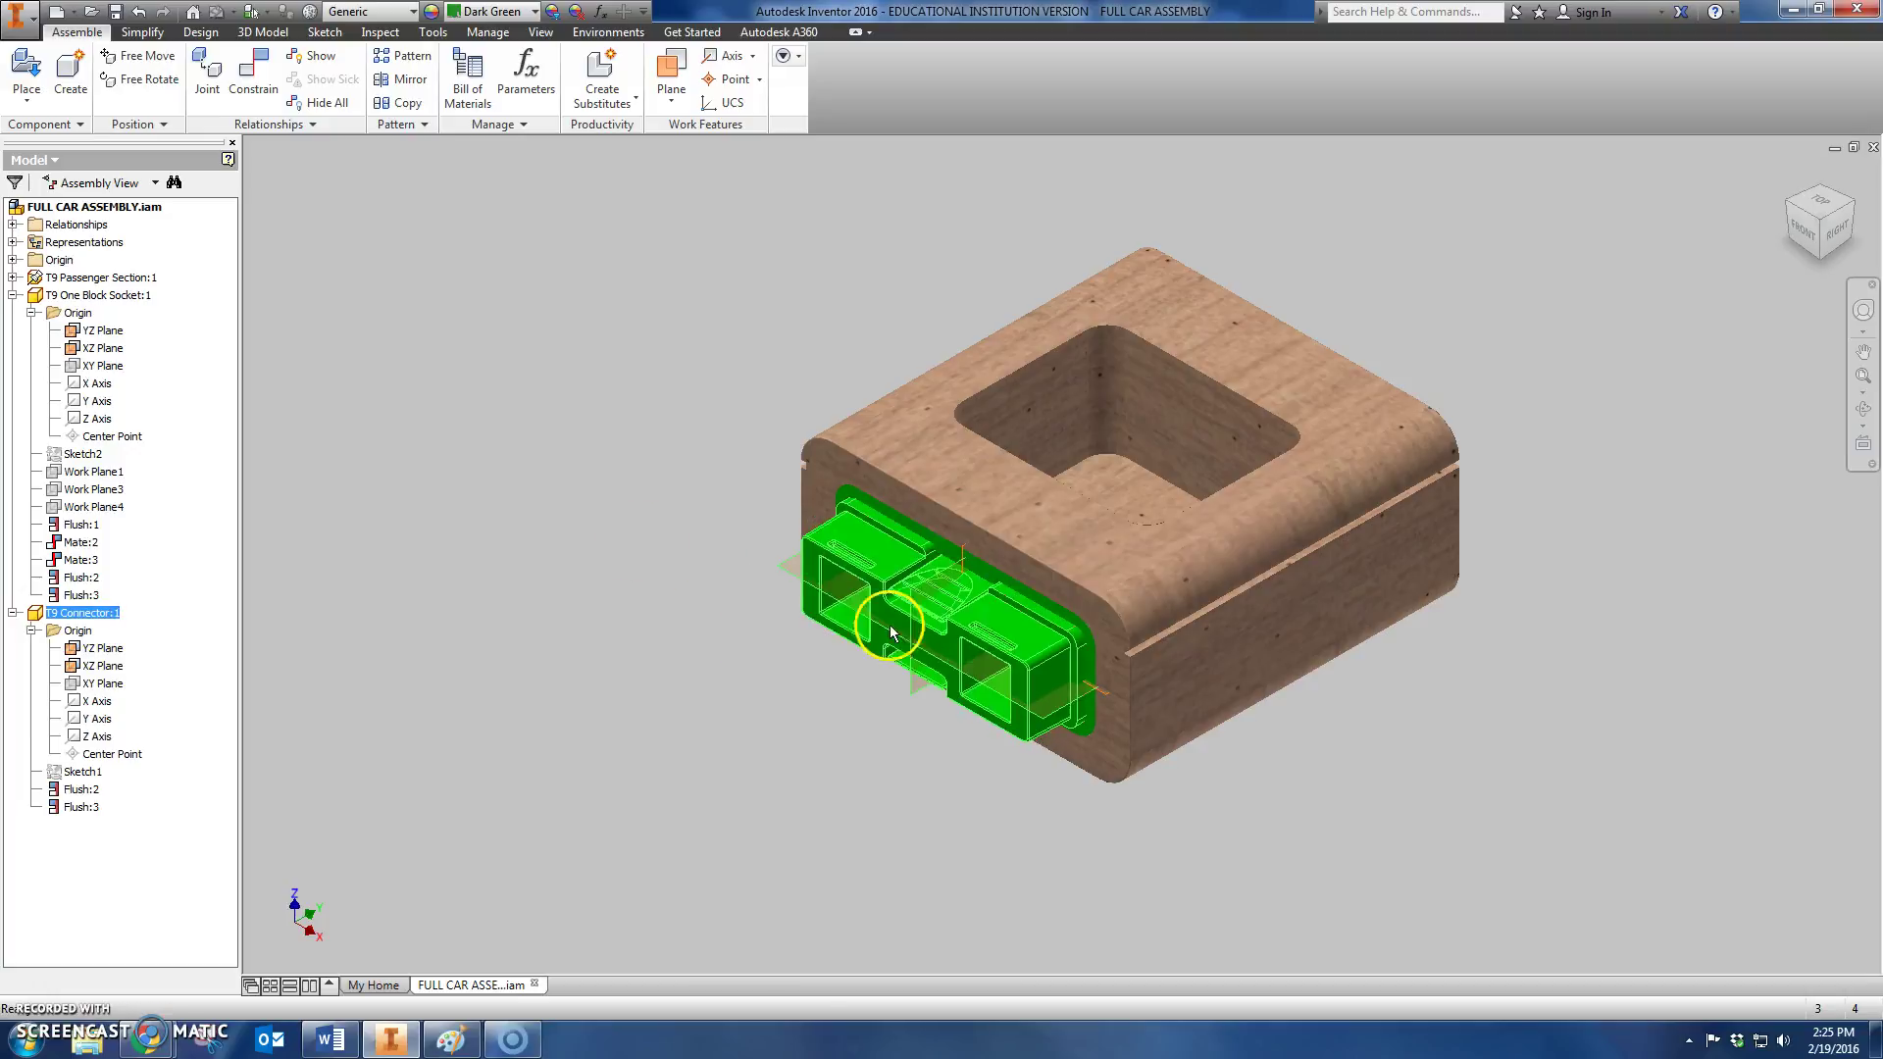
{"action": "left_click", "coordinate": [254, 98]}
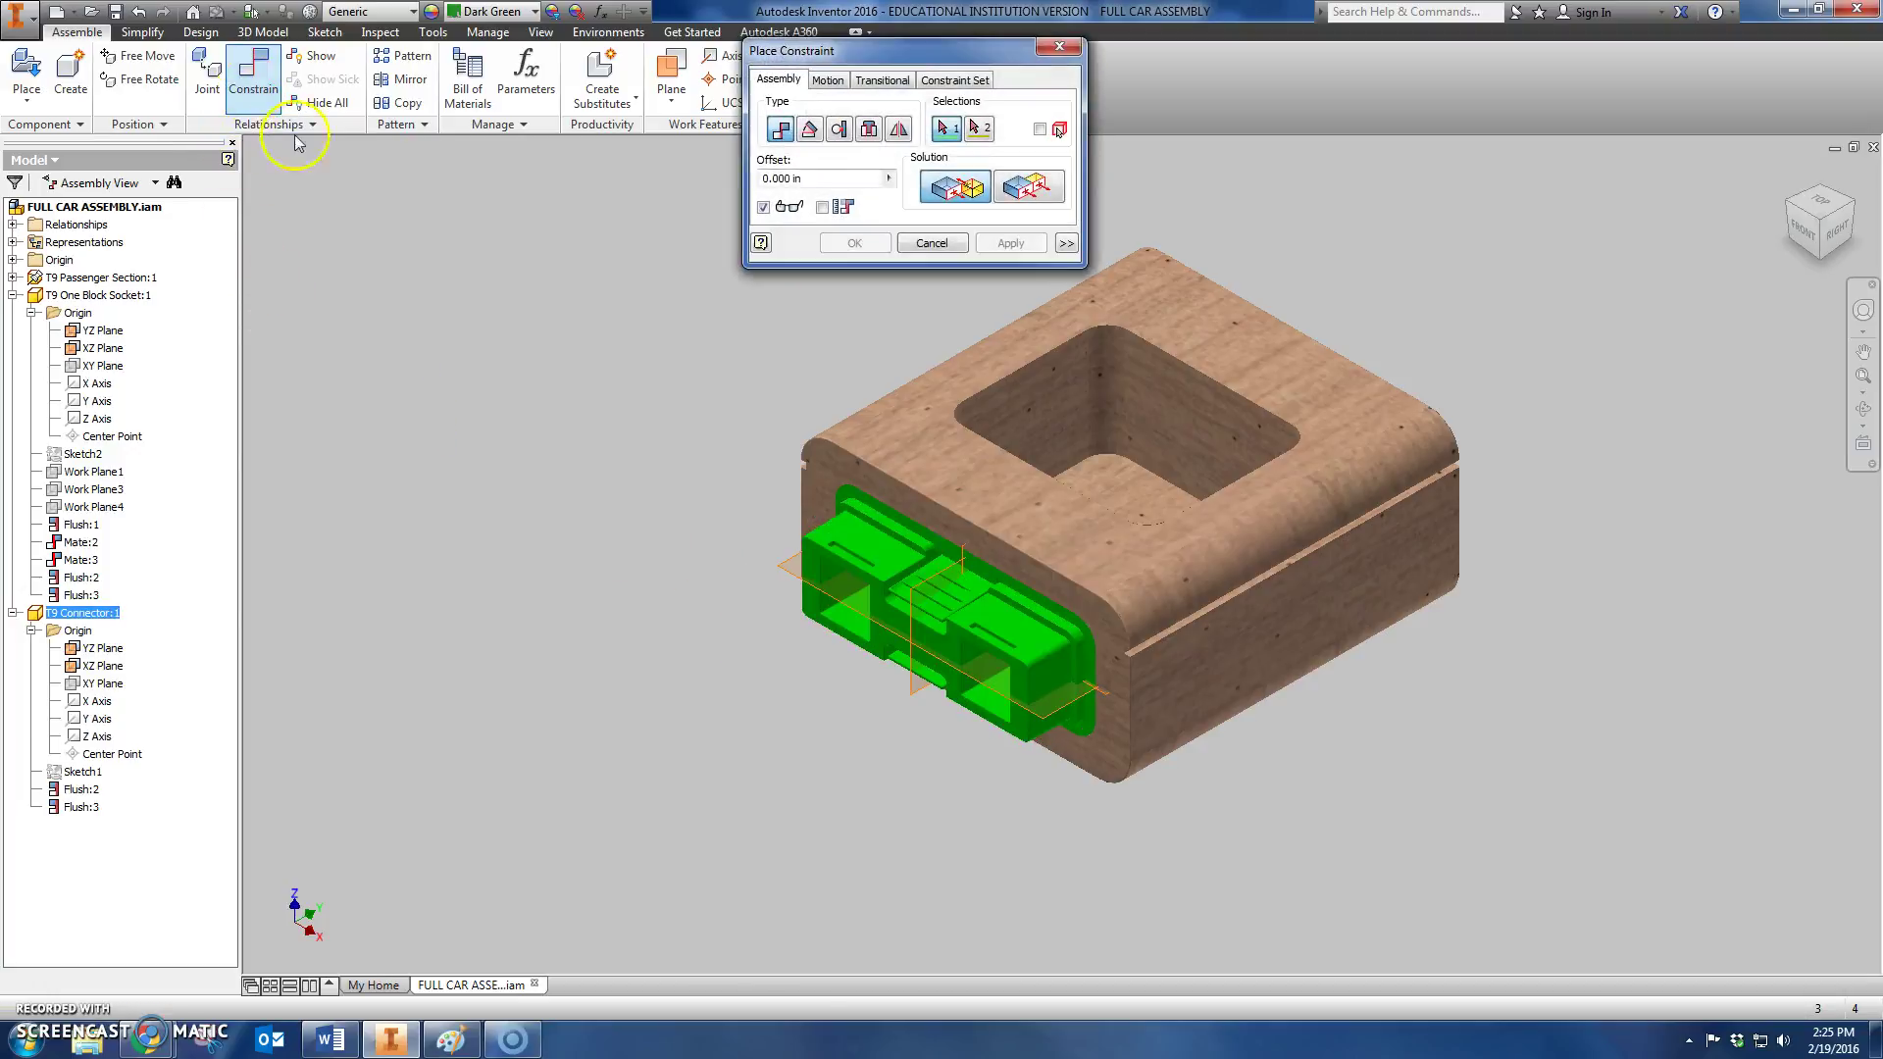
{"action": "left_click", "coordinate": [1016, 188]}
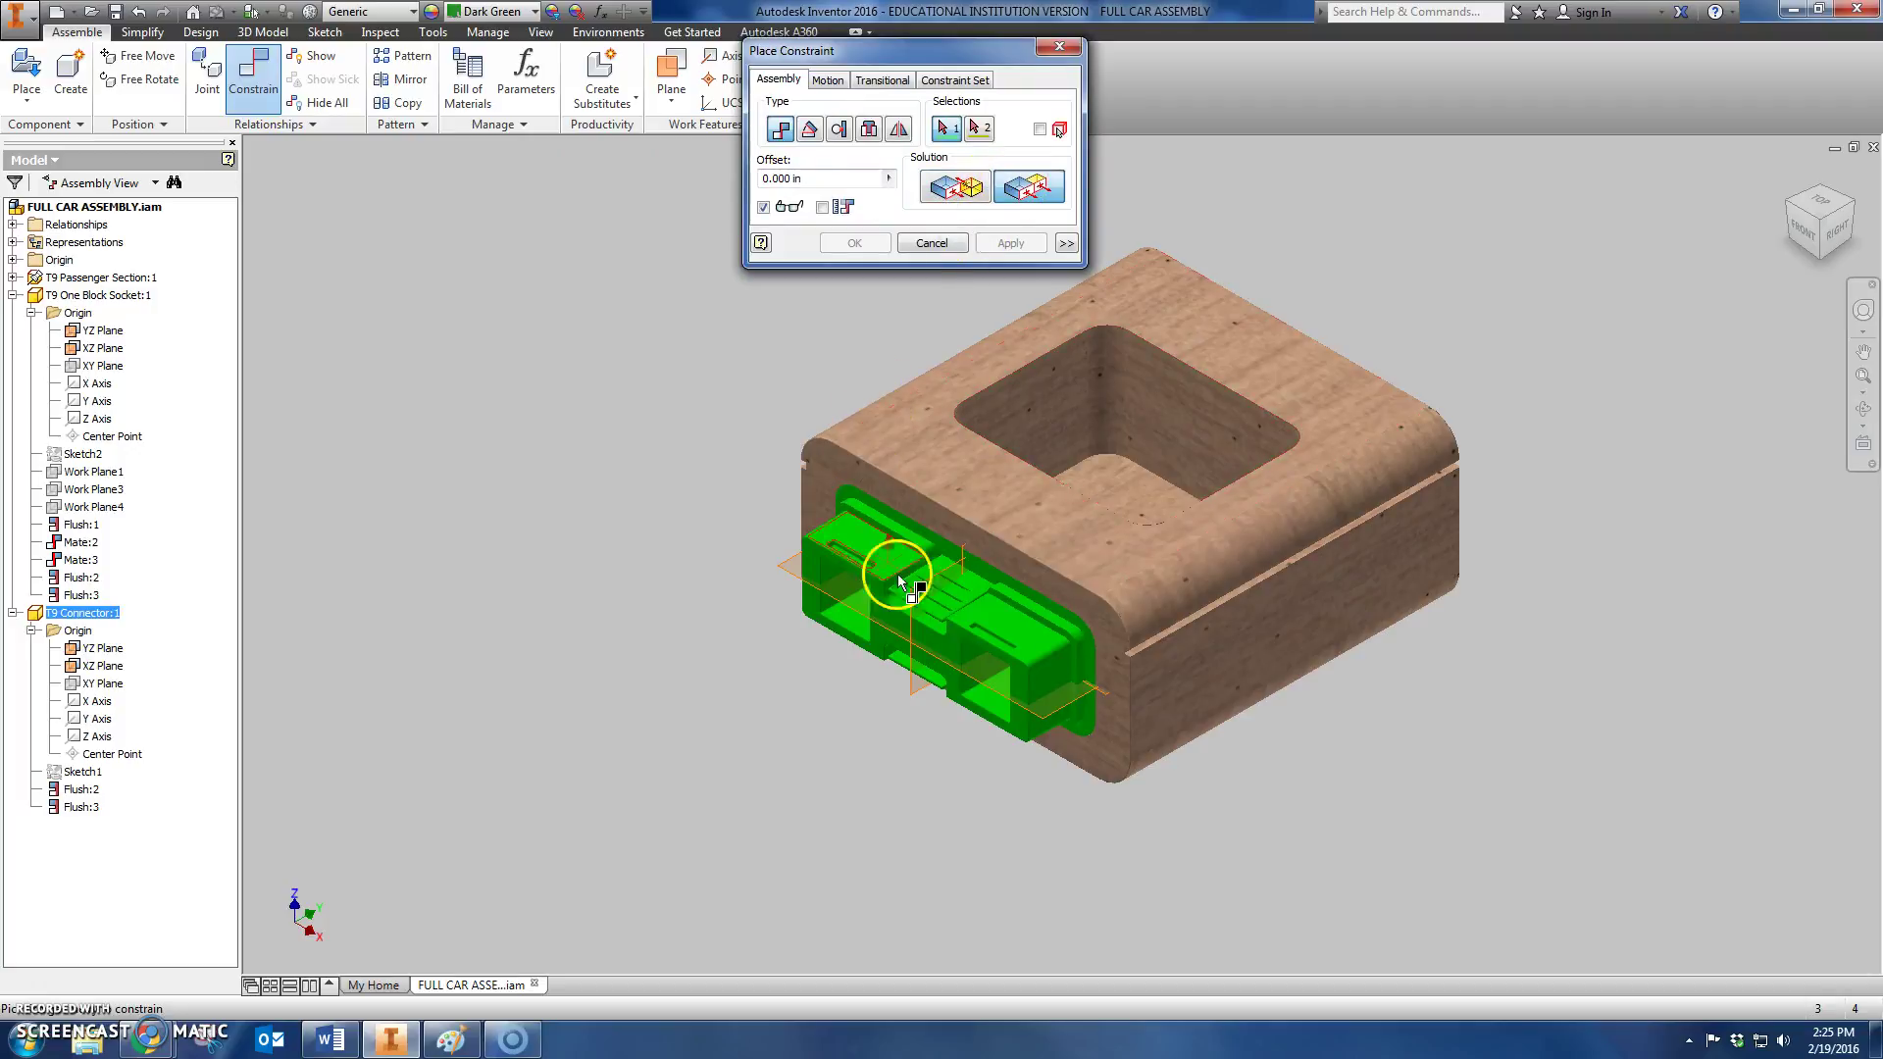
{"action": "scroll", "coordinate": [929, 618], "scroll_direction": "up", "scroll_amount": 5}
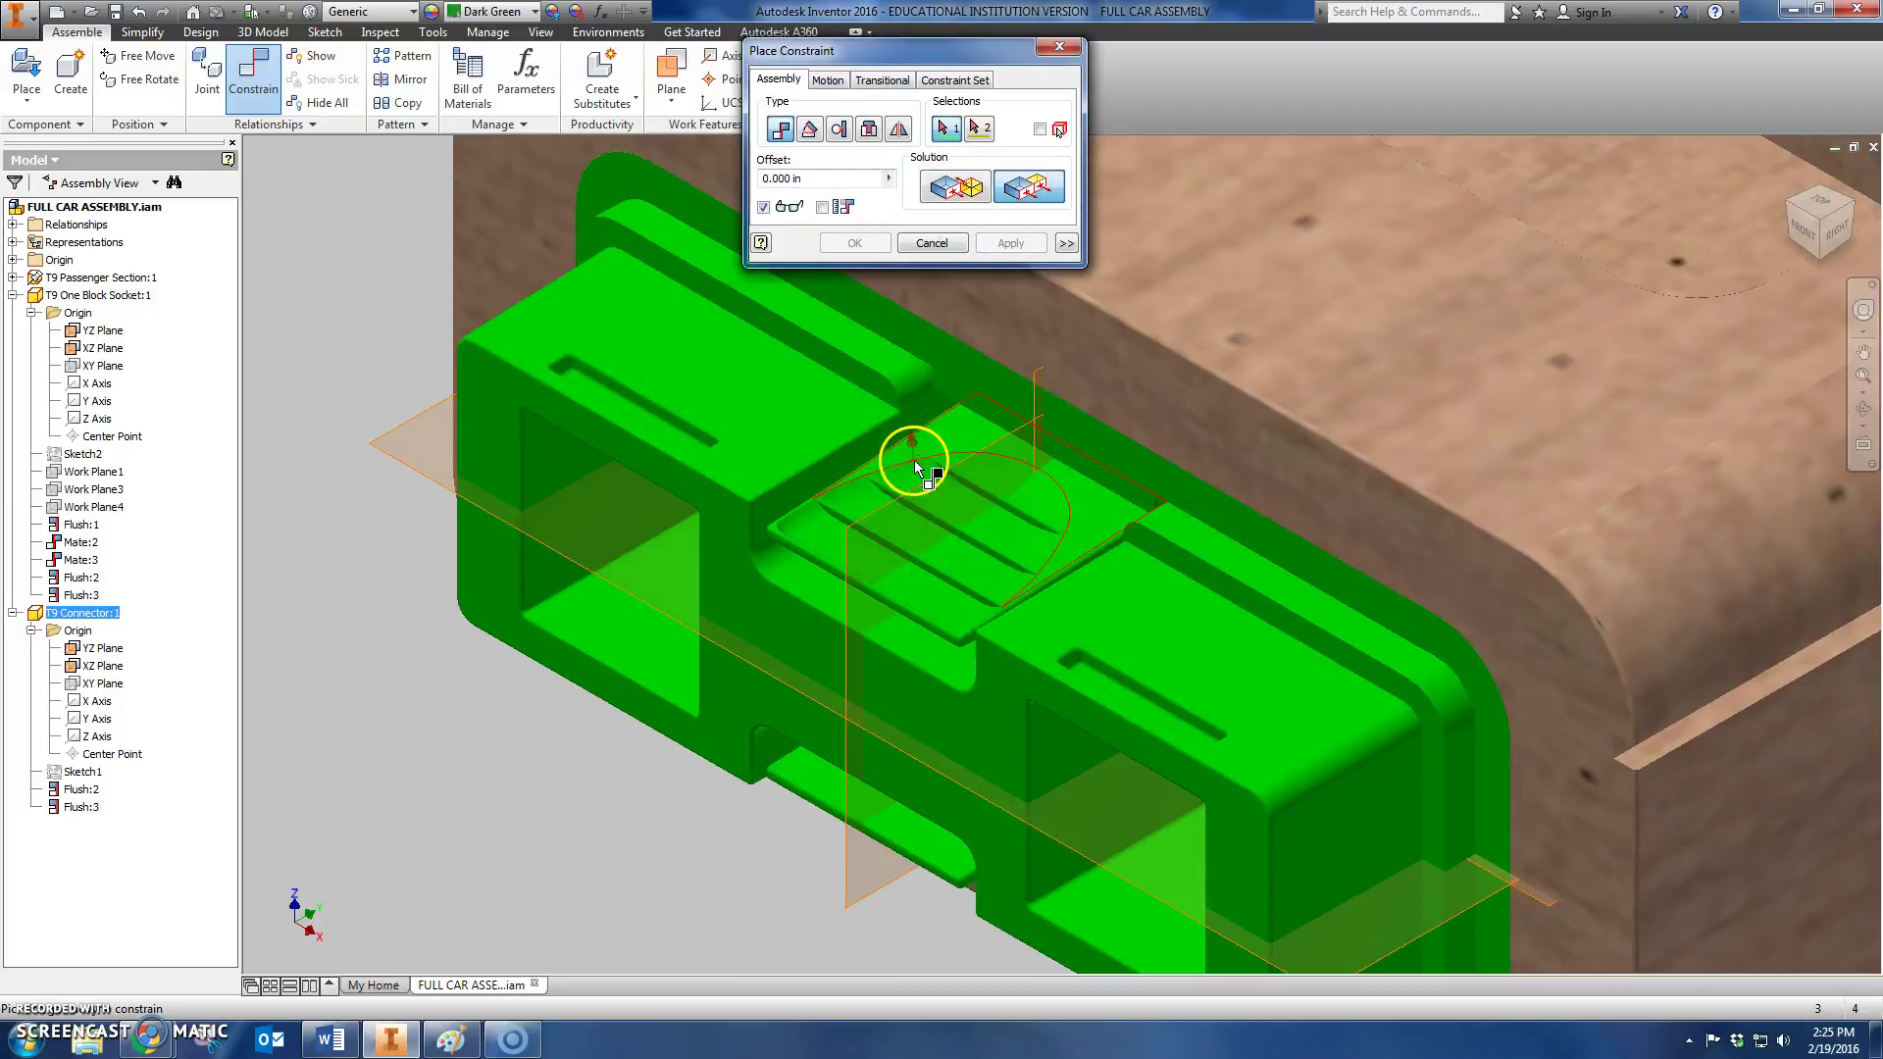
{"action": "left_click", "coordinate": [850, 382]}
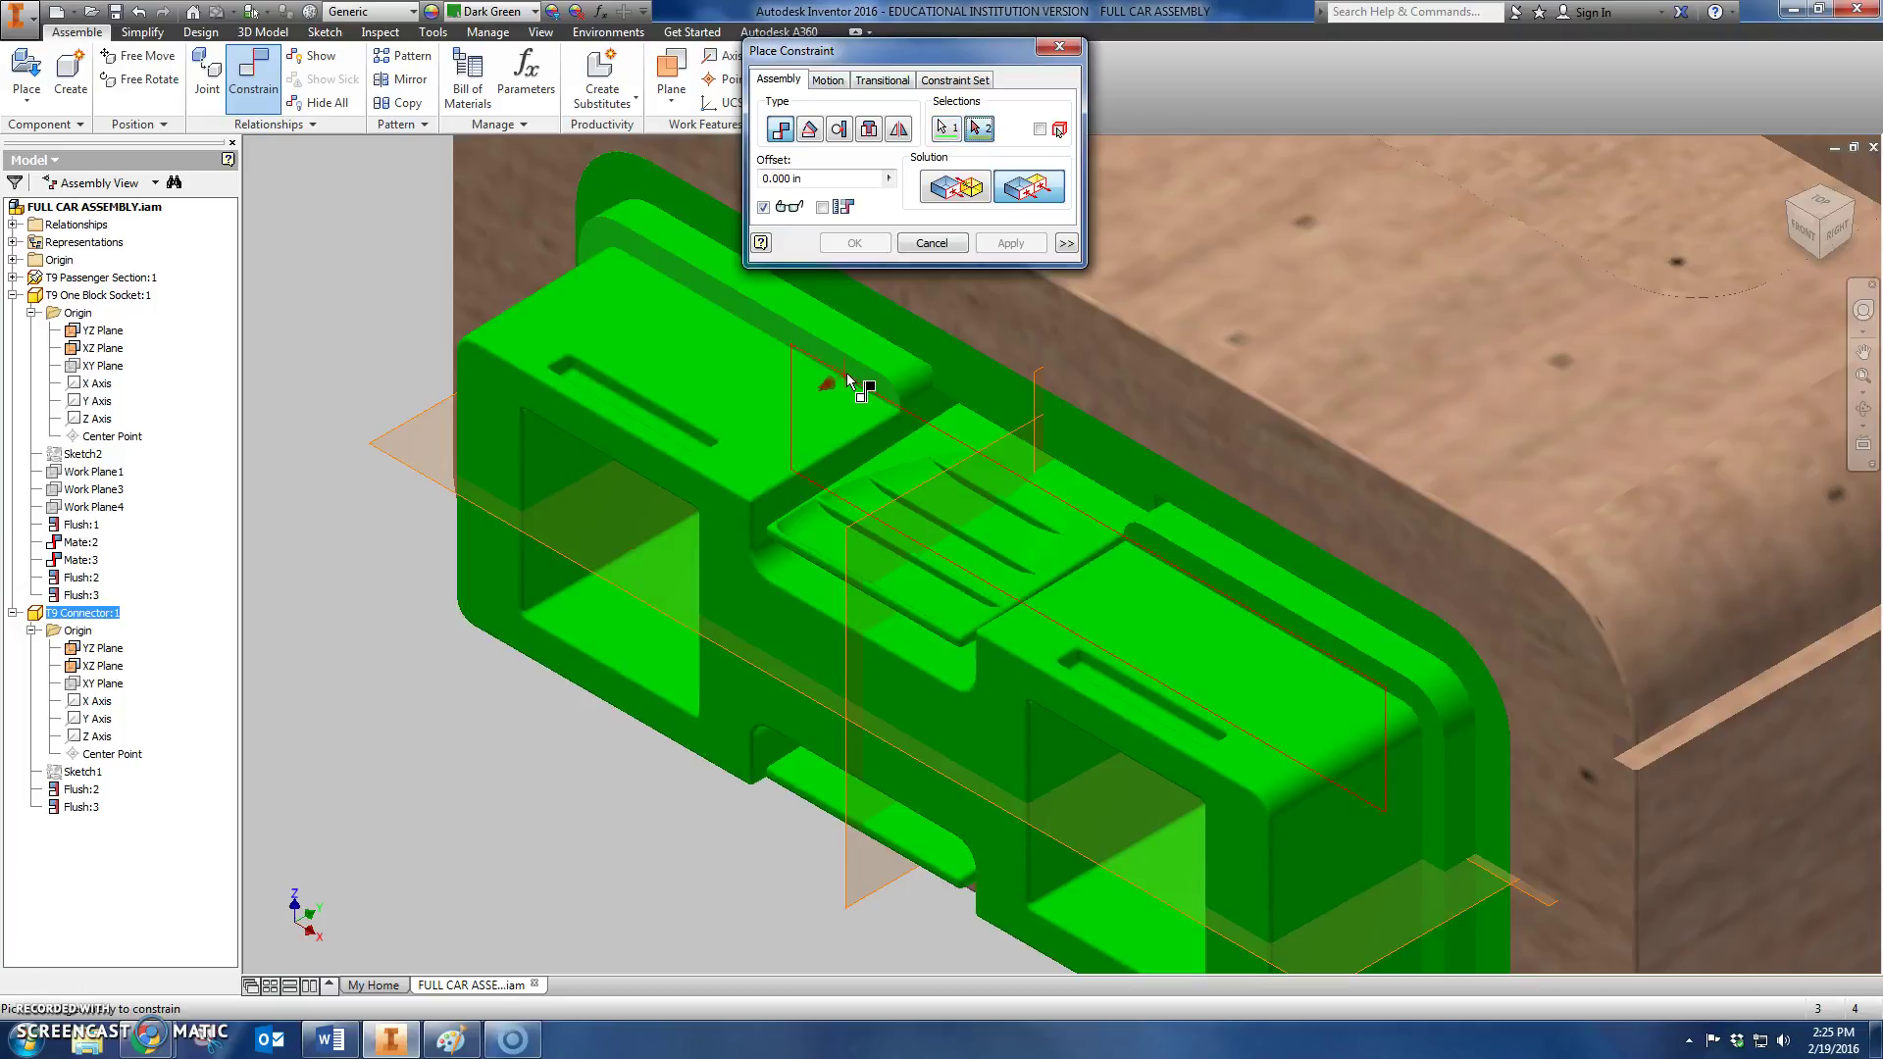
{"action": "left_click", "coordinate": [878, 318]}
{"action": "left_click", "coordinate": [856, 244]}
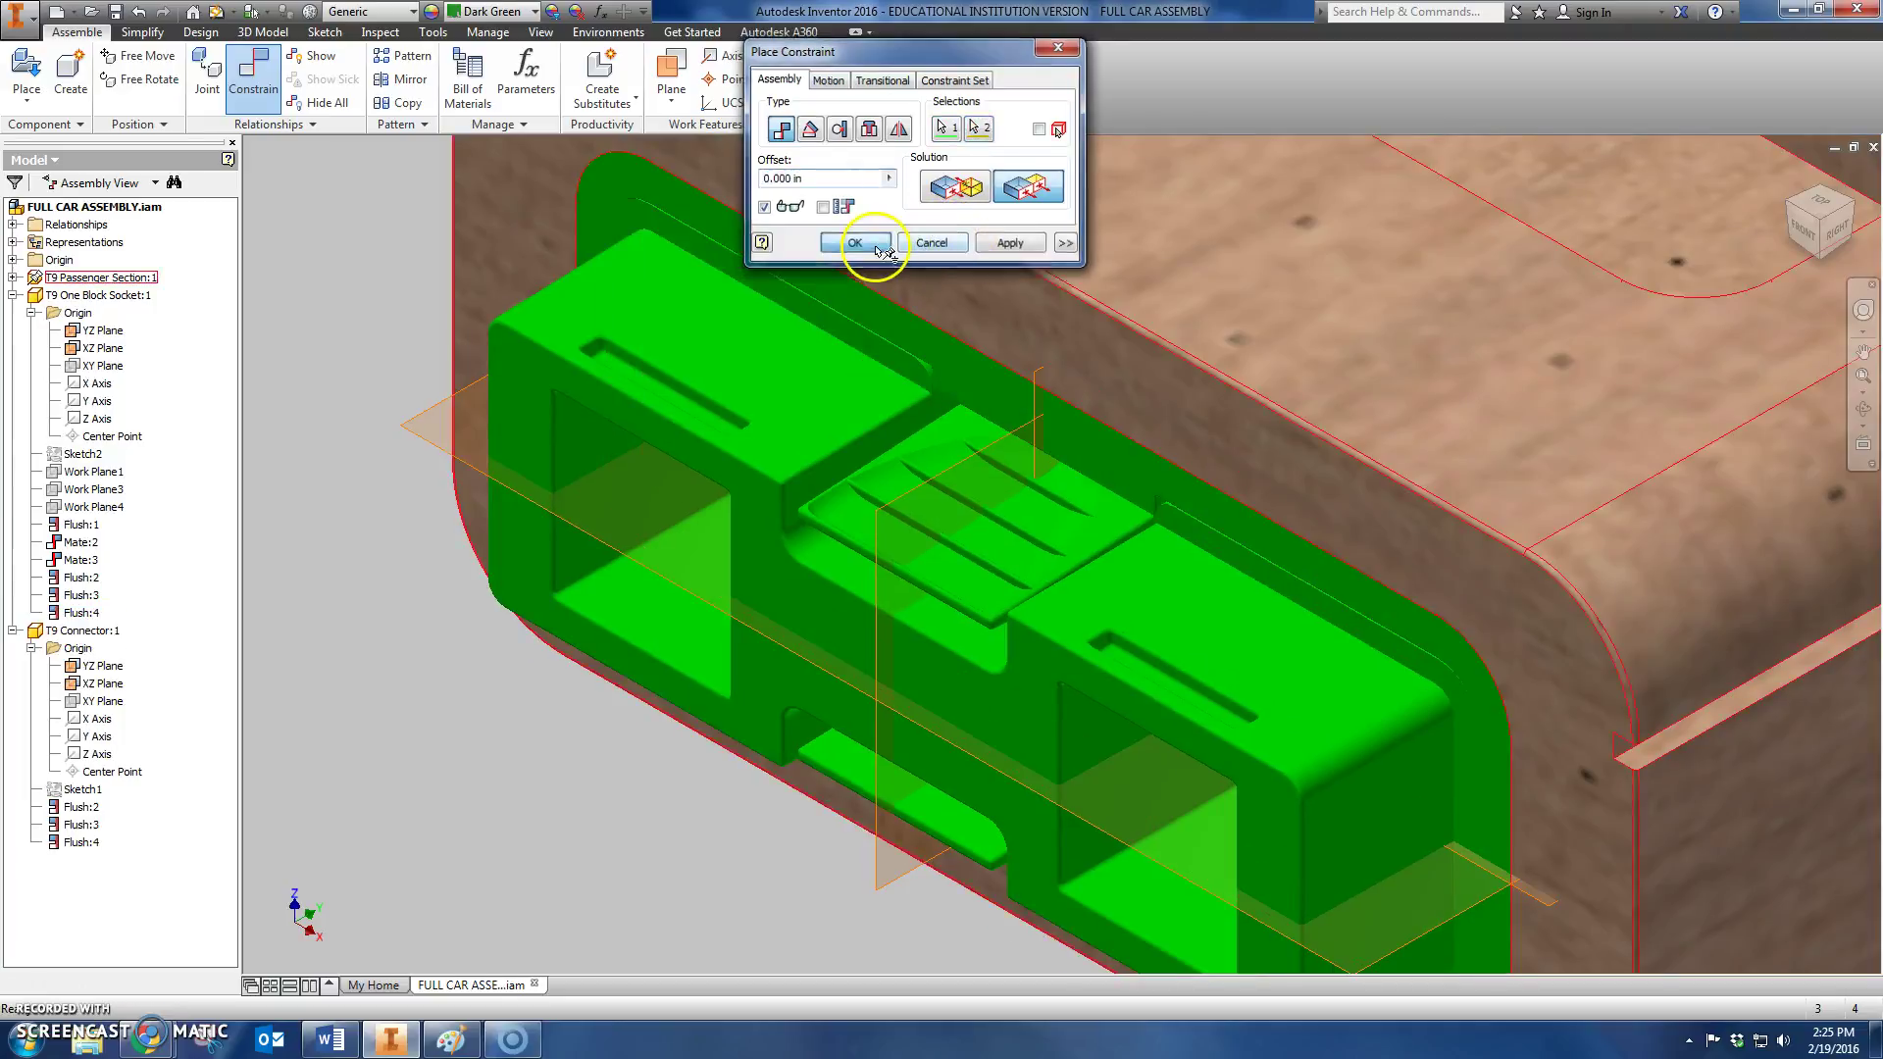
{"action": "scroll", "coordinate": [422, 363], "scroll_direction": "down", "scroll_amount": 5}
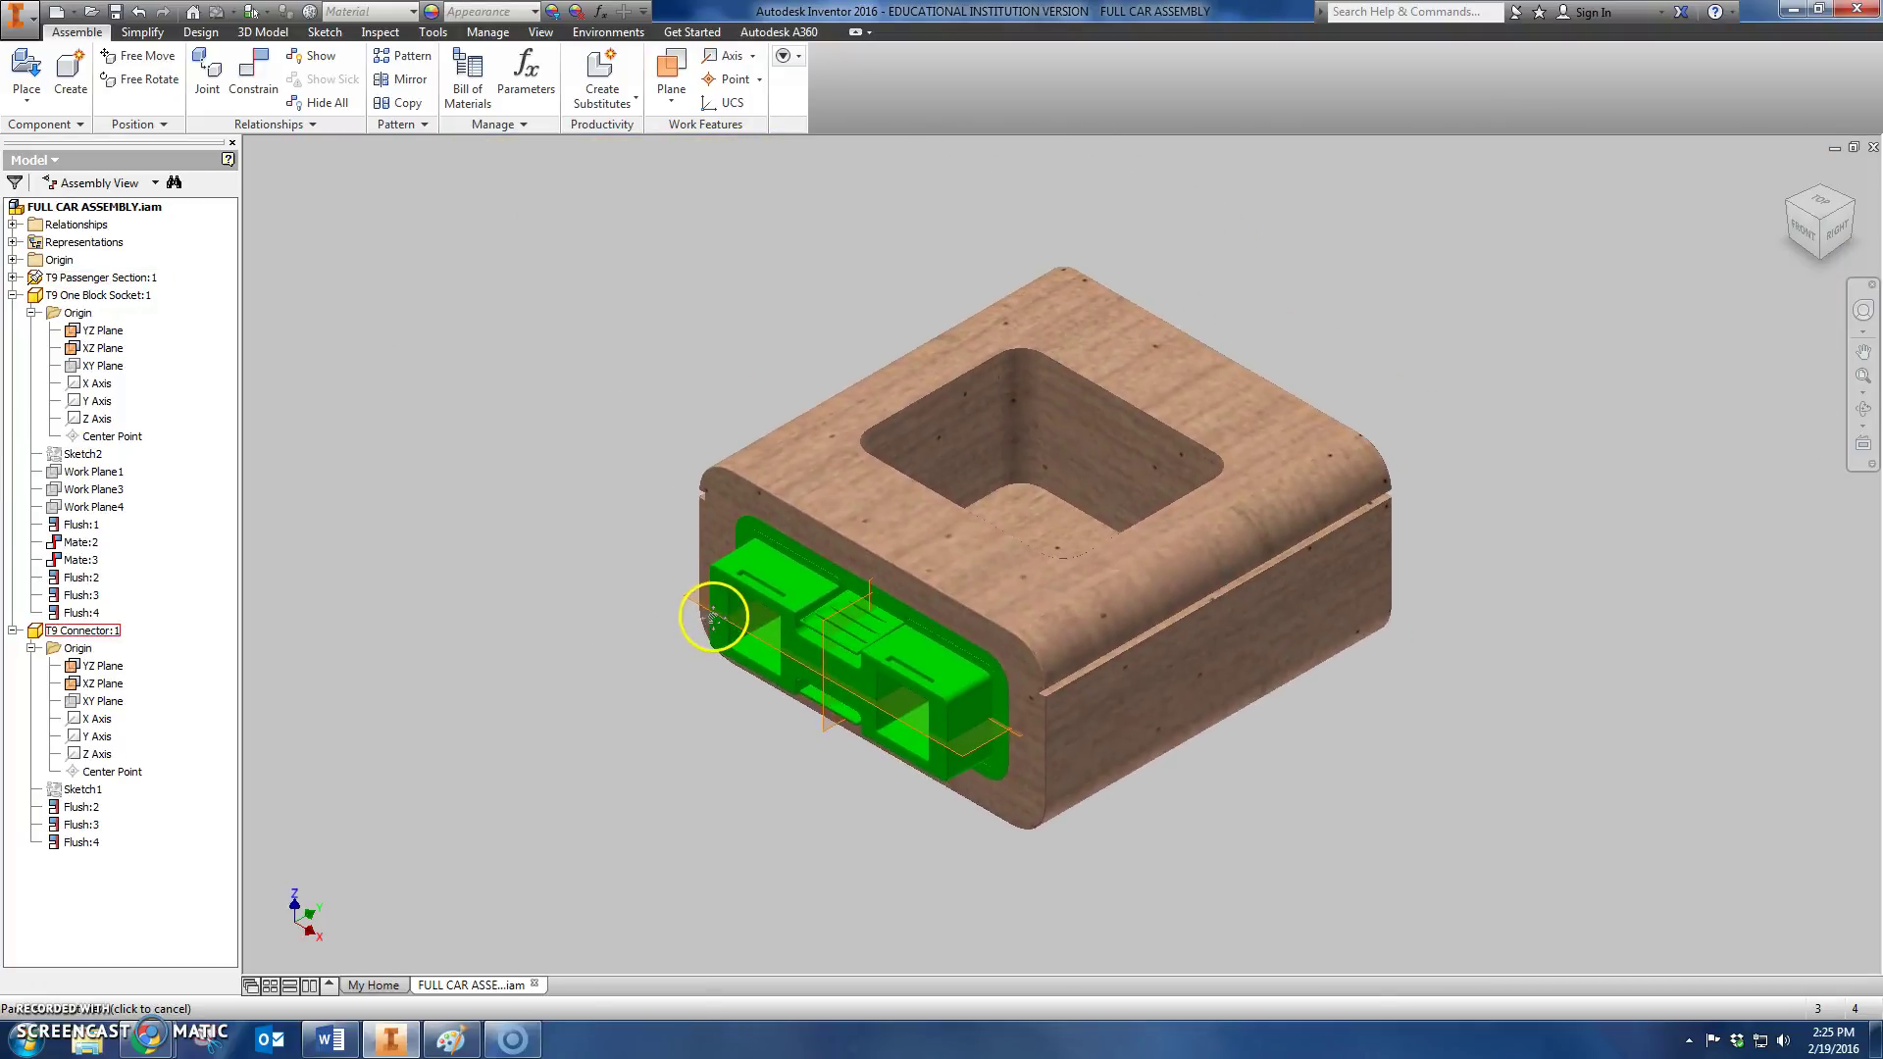